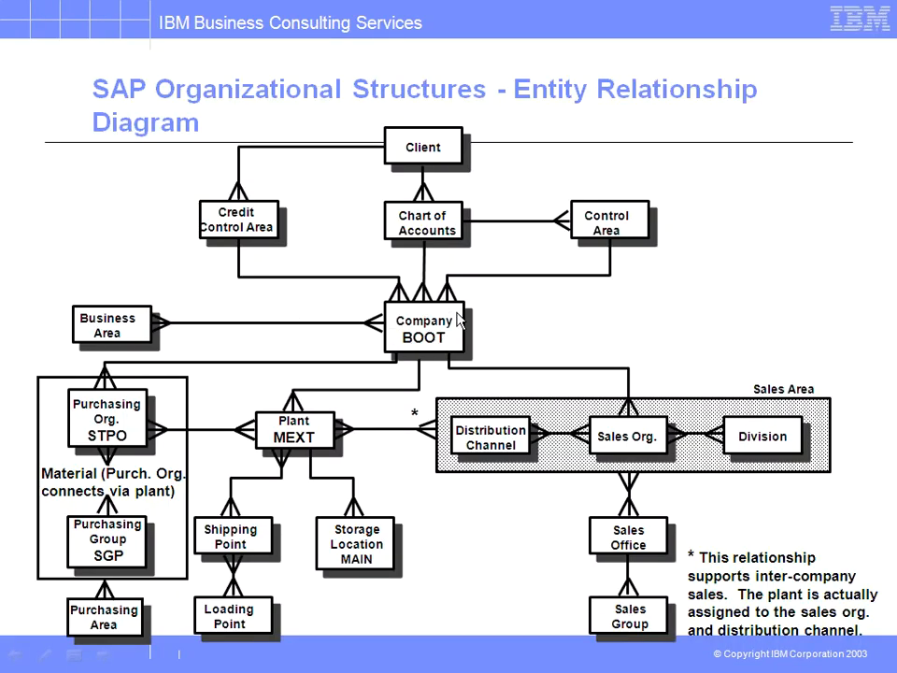
Step: Open the Copy, delete, check company code activity from the Edit, Copy, Delete, Check Company Code IMG node
key("alt+Tab")
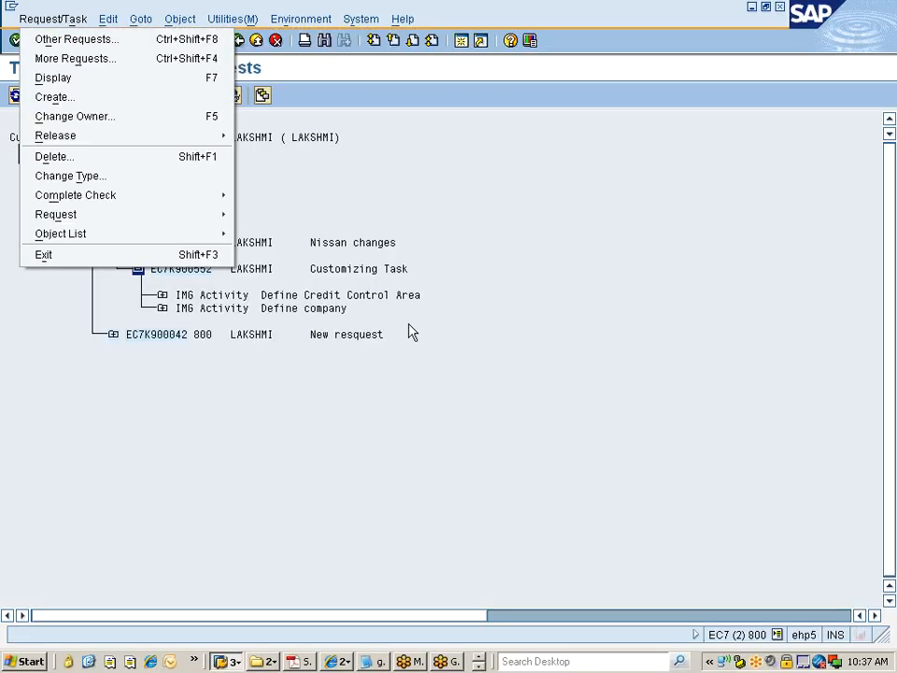
key("alt+Tab")
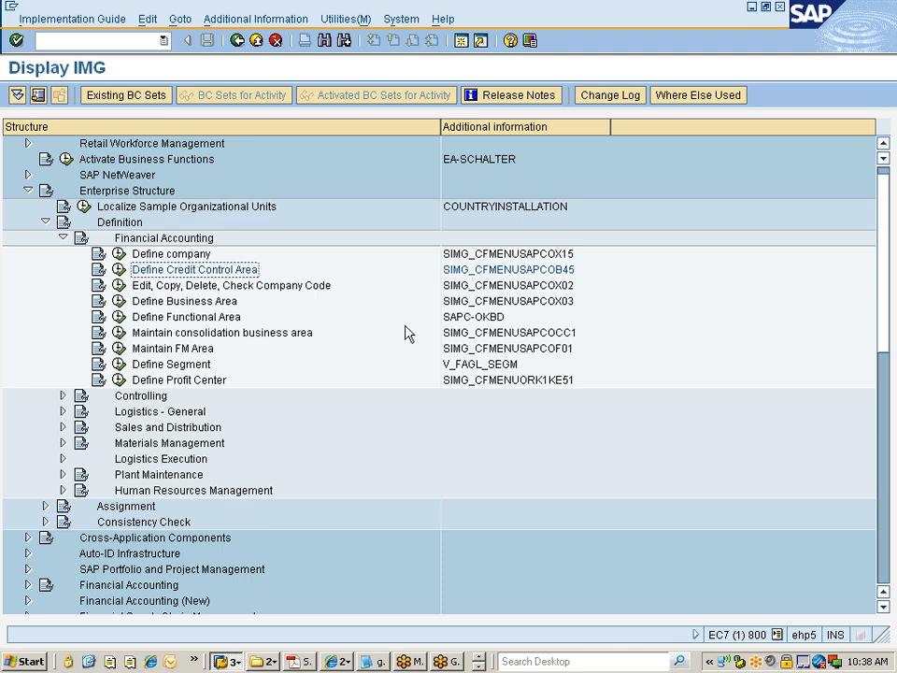
left_click(266, 290)
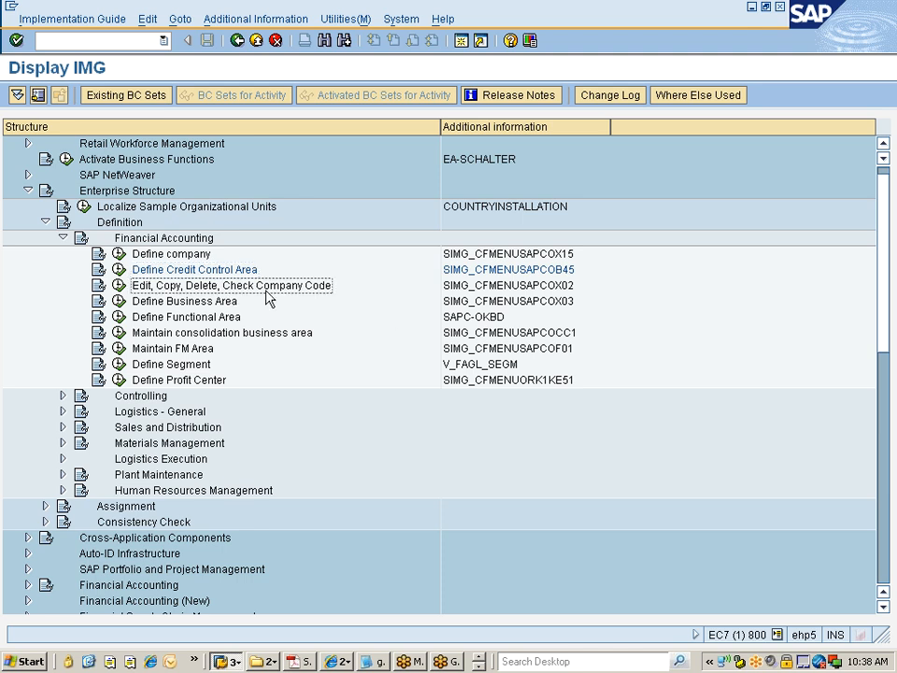
left_click(119, 286)
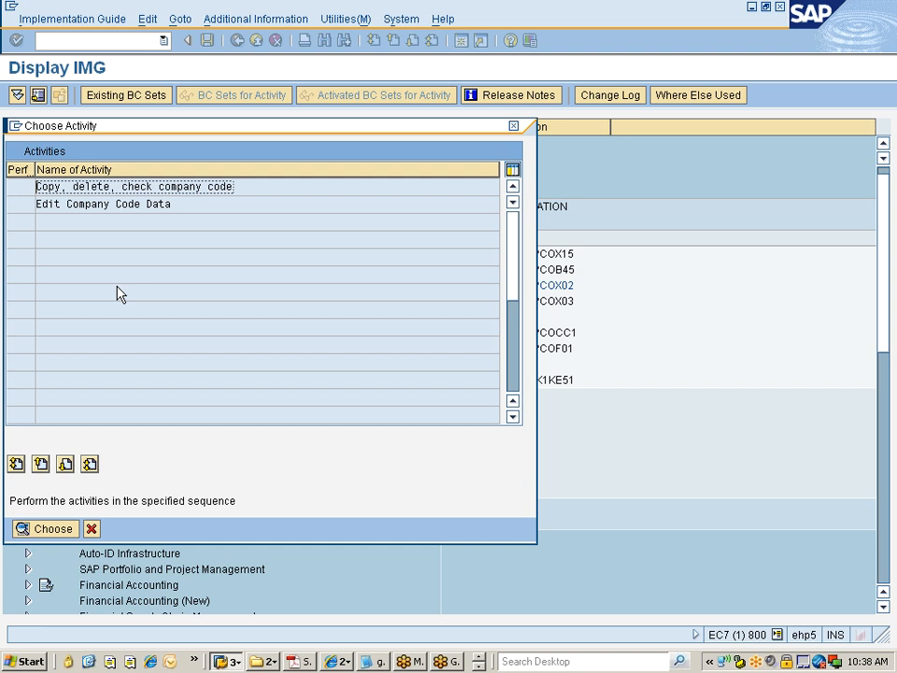
double_click(106, 191)
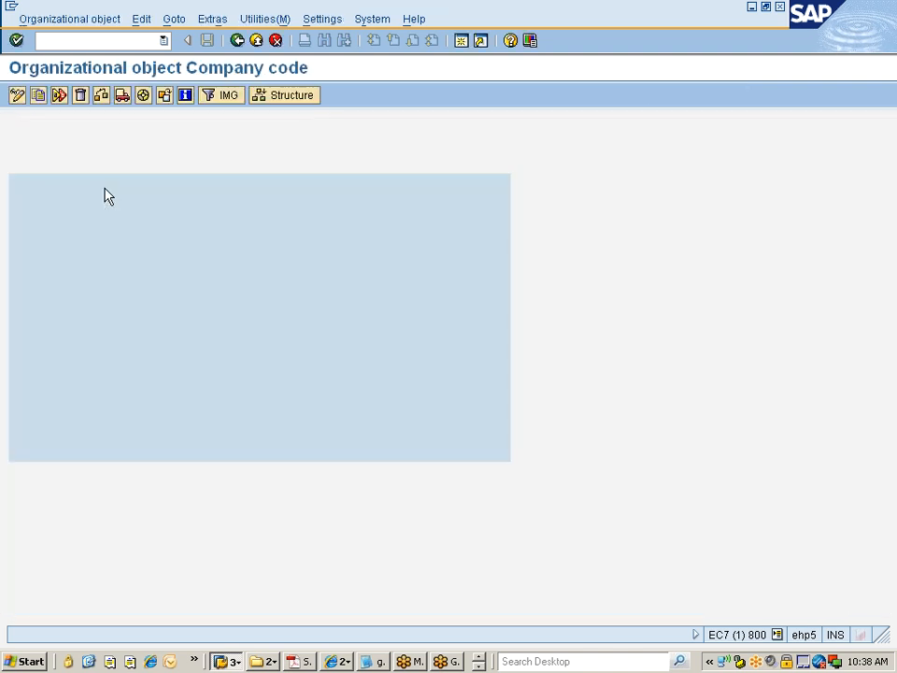
Step: Copy an existing reference company code to the new company code 7777
left_click(37, 96)
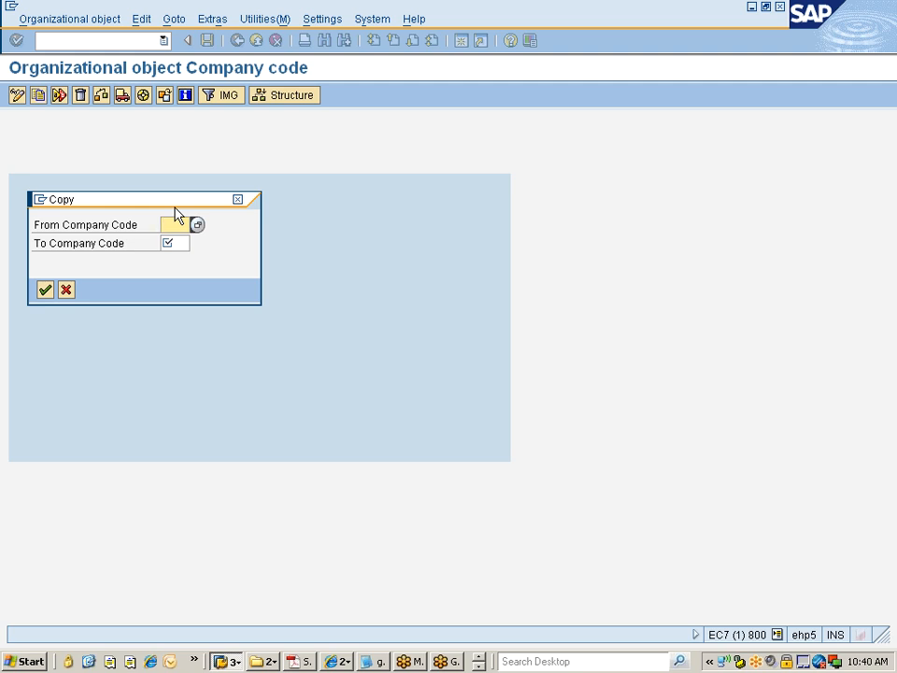
type("0")
key("Down")
key("Return")
key("Tab")
type("777")
left_click(165, 261)
left_click(45, 291)
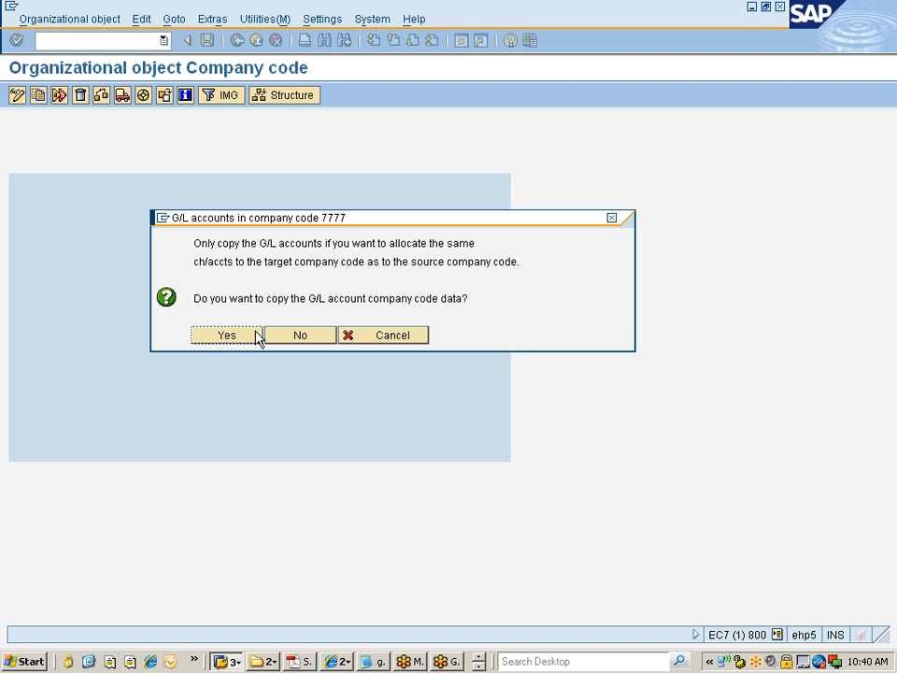
Step: Switch to the Excel workbook and label cell A49 with 'Qn:'
left_click(479, 668)
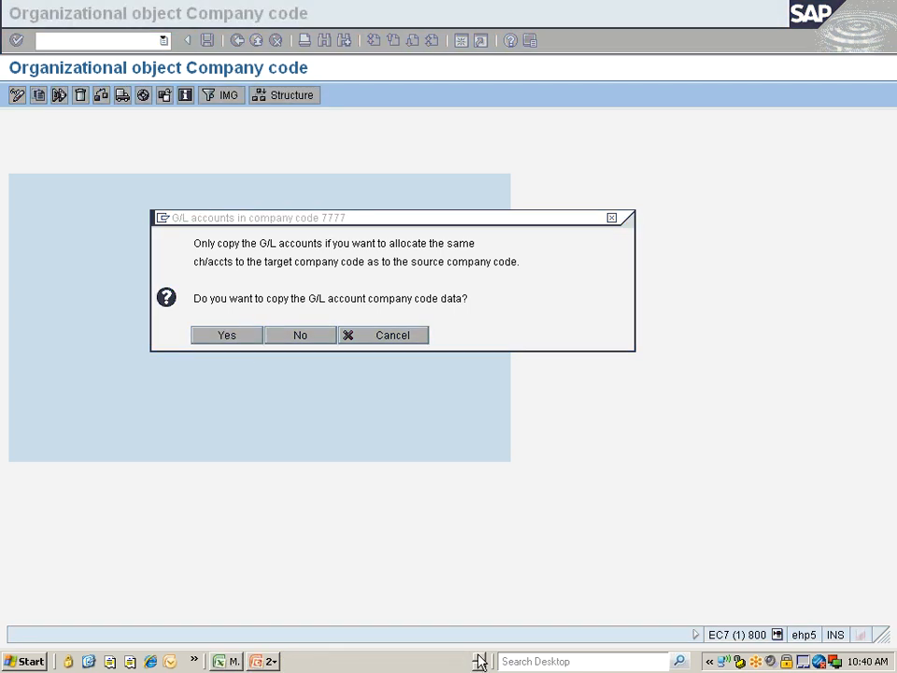
left_click(479, 657)
left_click(479, 667)
left_click(235, 662)
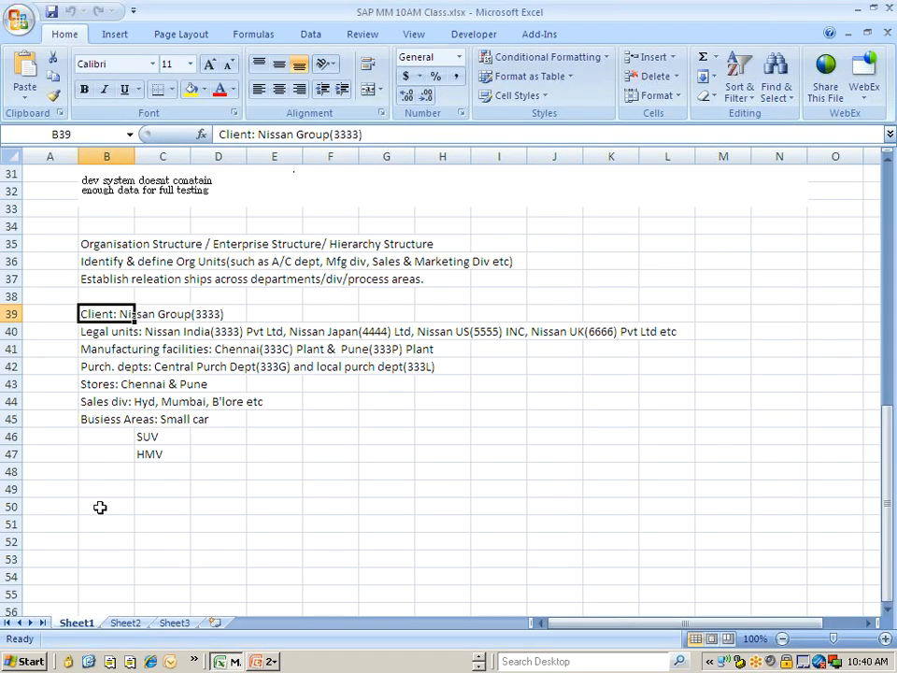
left_click(100, 507)
key("Left")
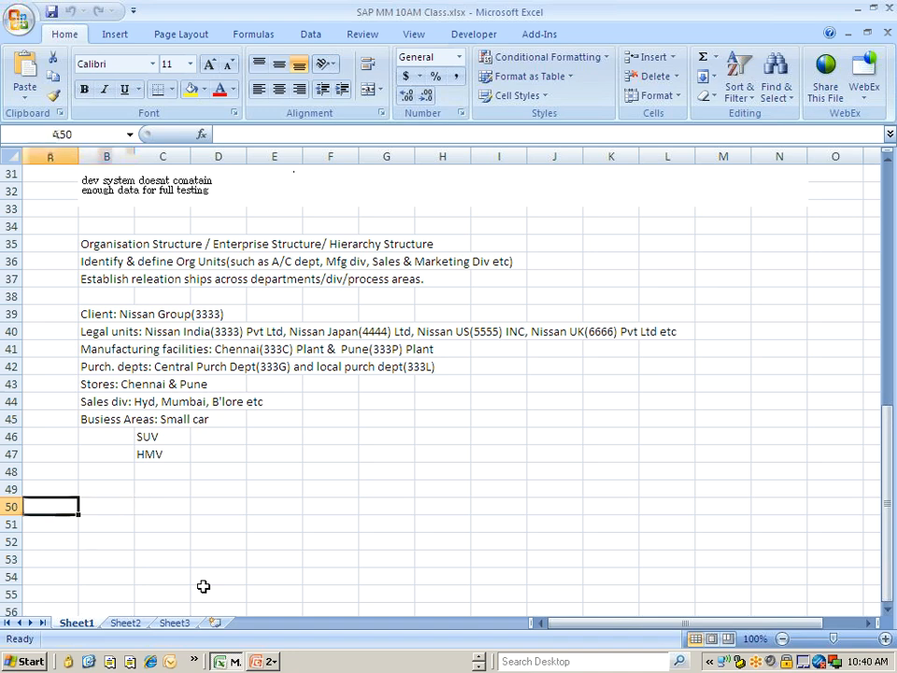
key("Up")
type("Qn:")
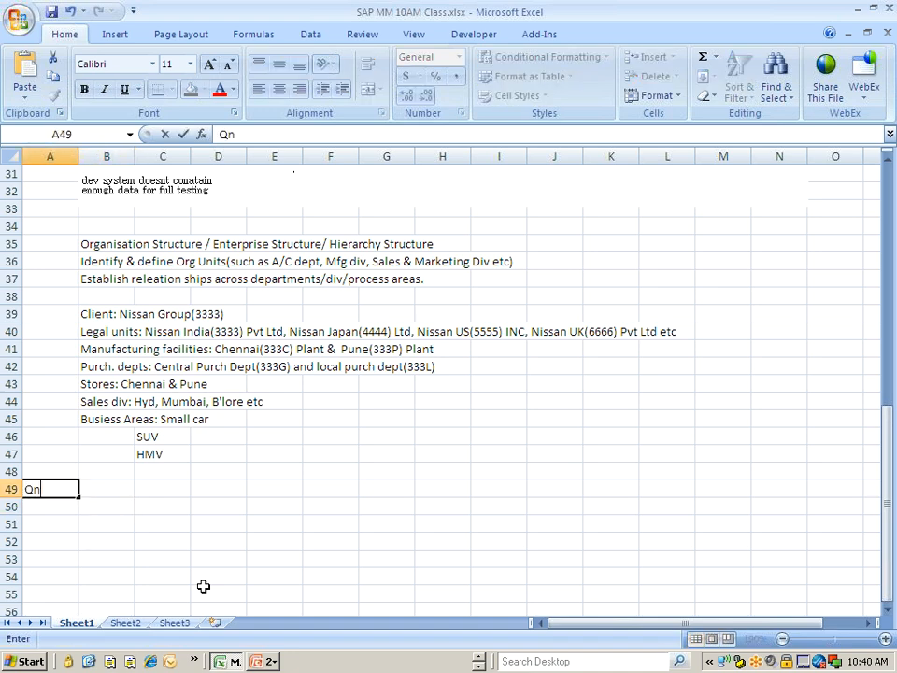
key("Tab")
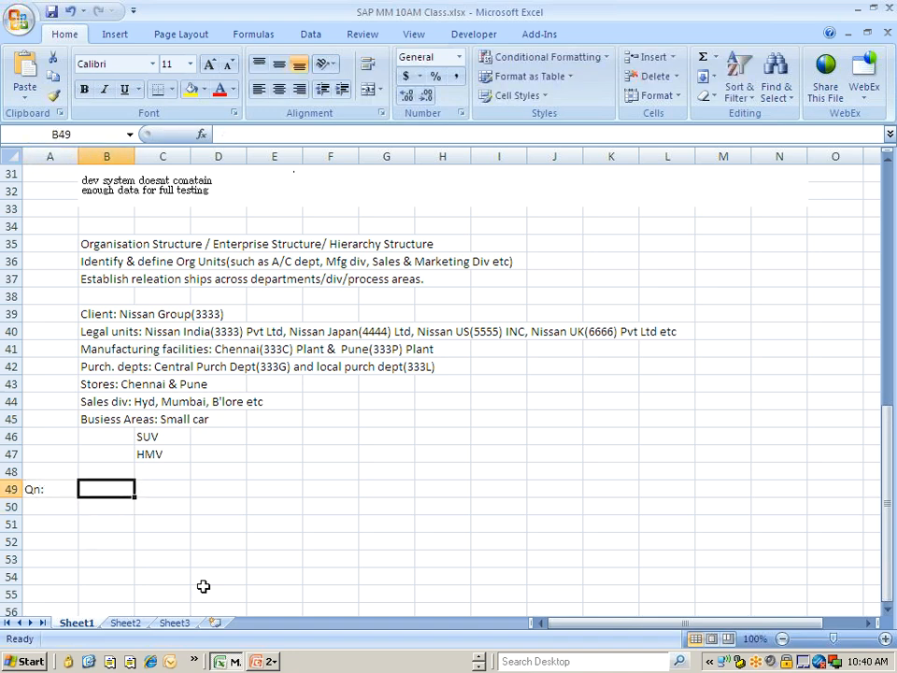
Step: Enter the question 'What data do you mainatain for CC set up?' in cell B49
type("What data do you mainata")
type("in")
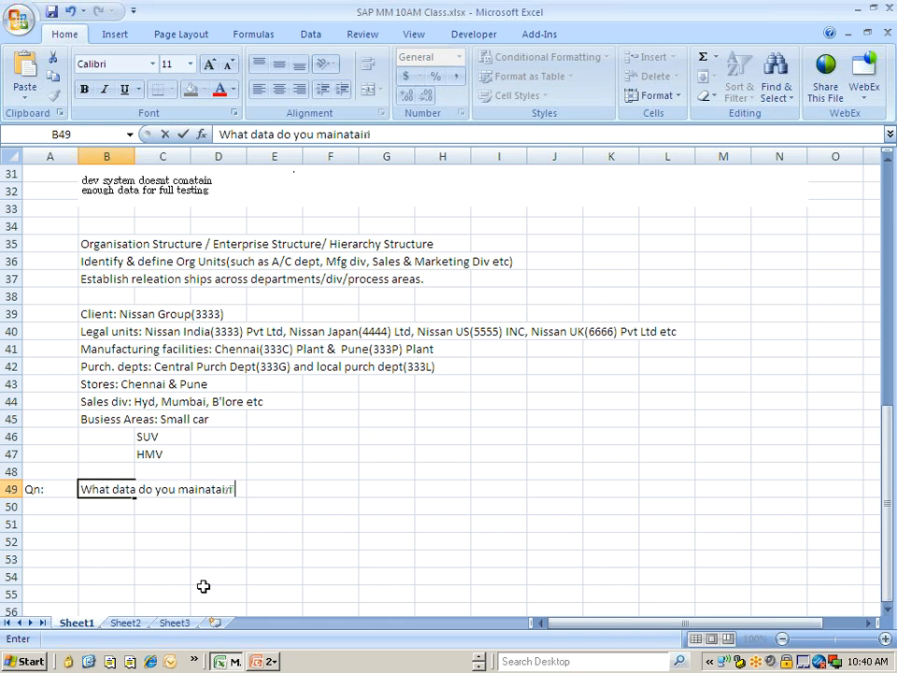
type(" for CC s")
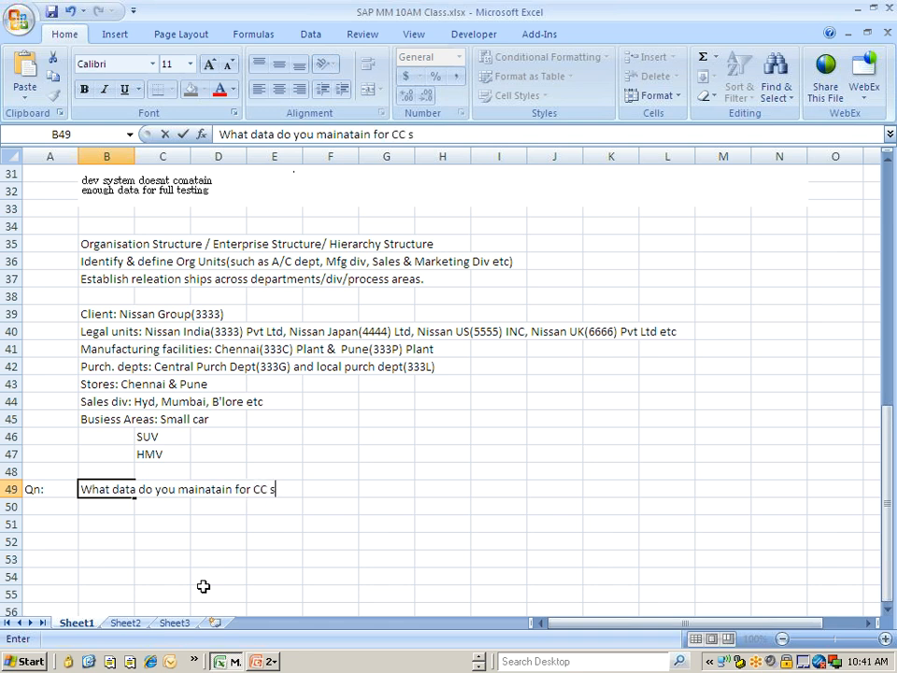
type("et up?")
key("Return")
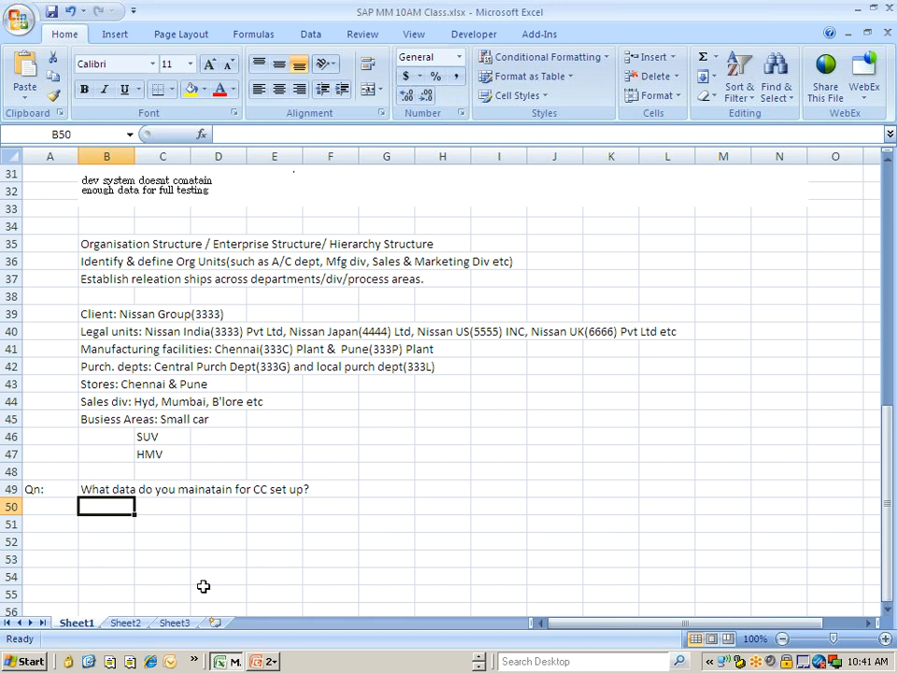
Step: Start the answer in cell B50 with 'G/L Accounts,'
type("G/L")
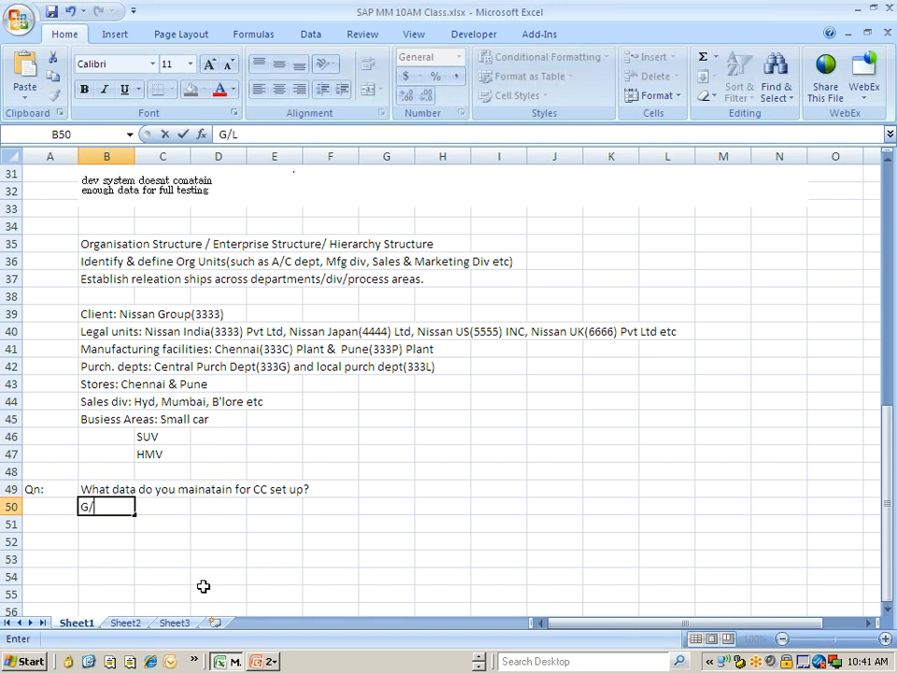
type(" Accounts")
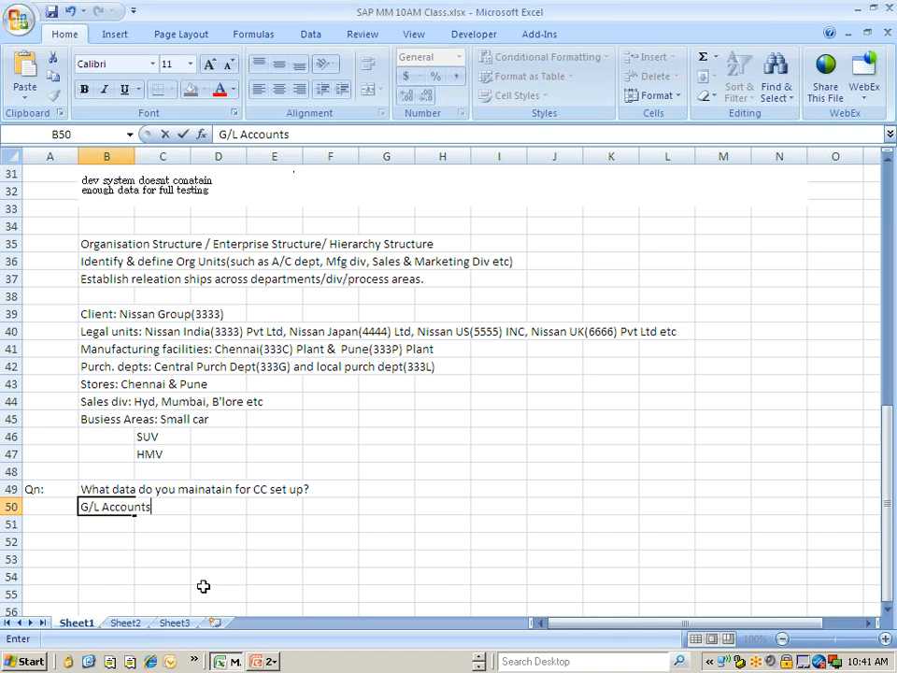
type(",")
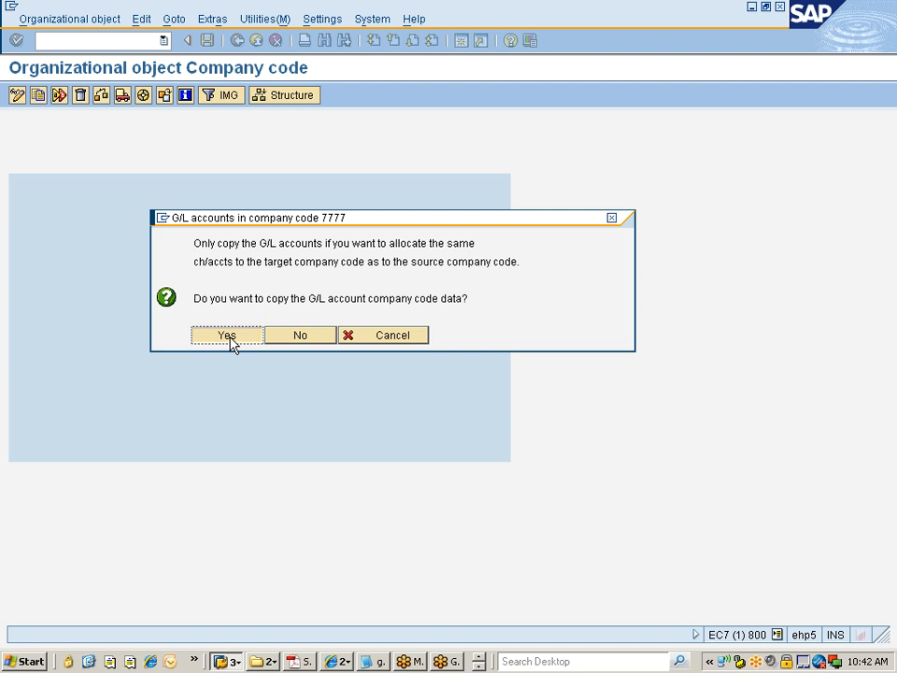
Step: Agree to copy the G/L account company code data to the new company code
left_click(228, 336)
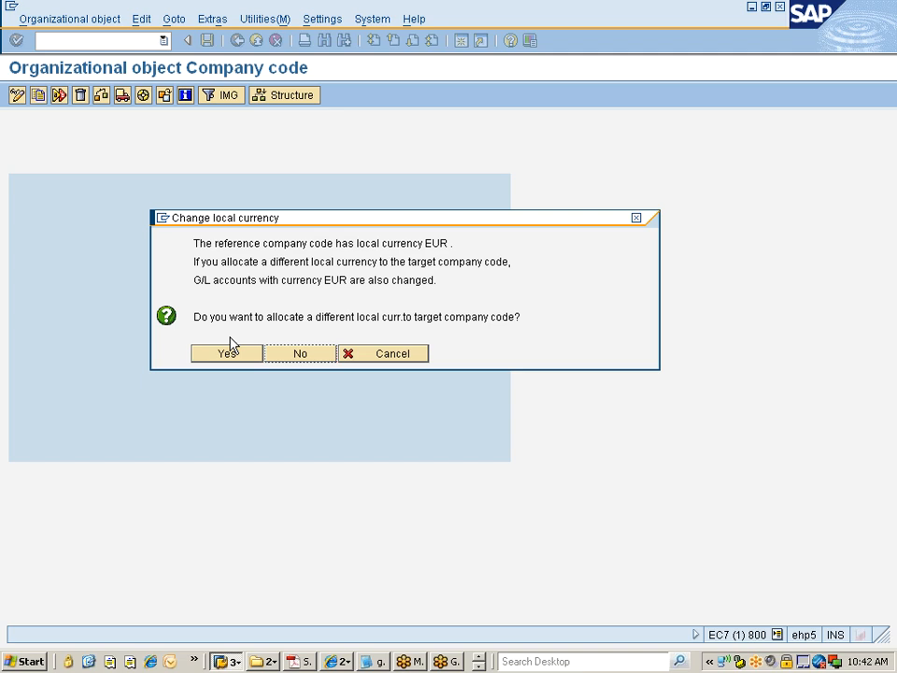
key("alt+Tab")
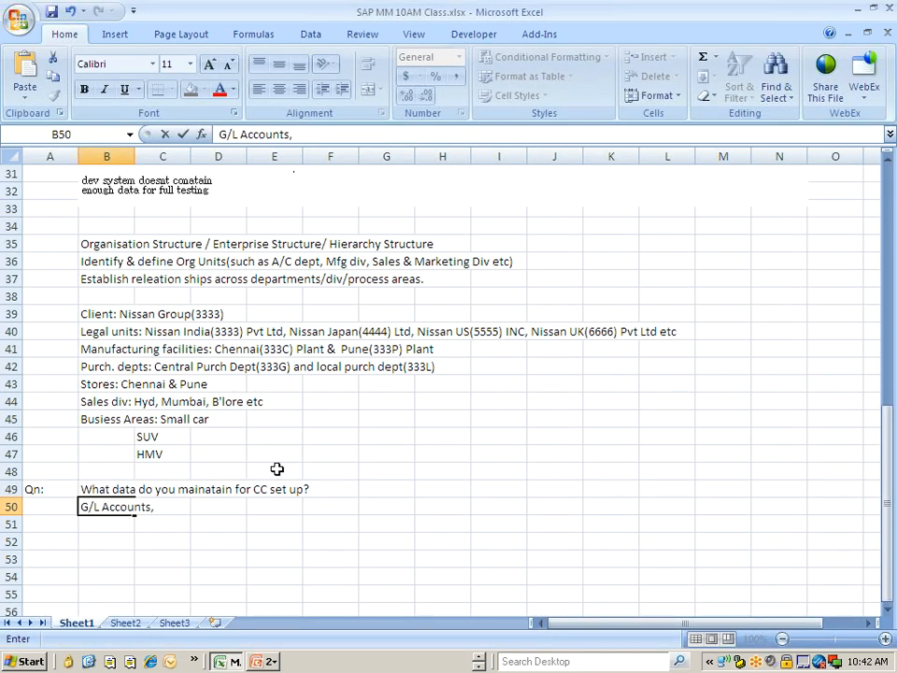
Step: Append 'Currency,' to the answer in cell B50
type("Currency,")
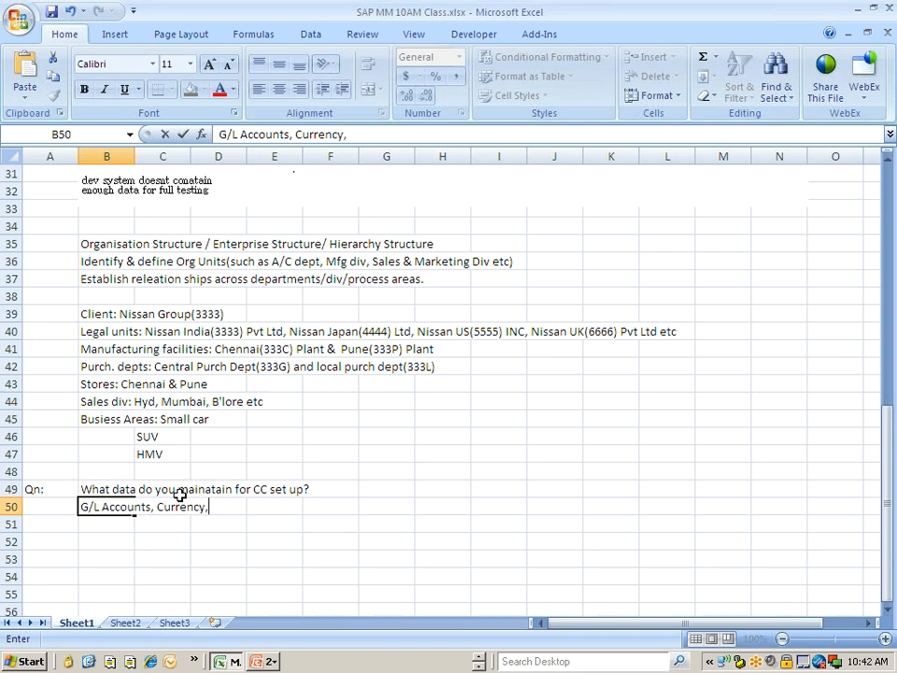
key("alt+Tab")
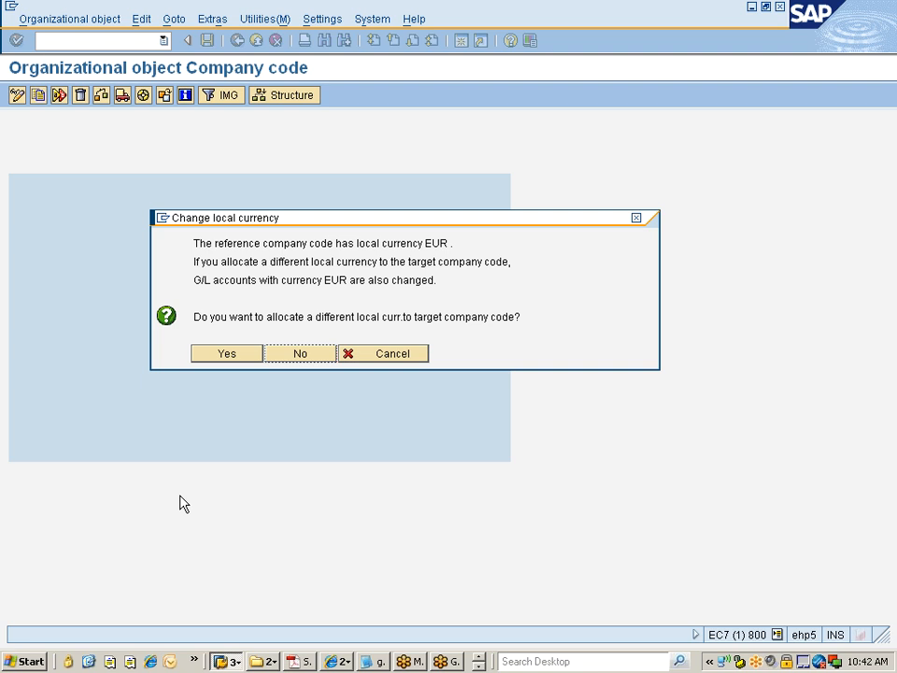
Step: Allocate a different local currency, INR, to the target company code
left_click(223, 355)
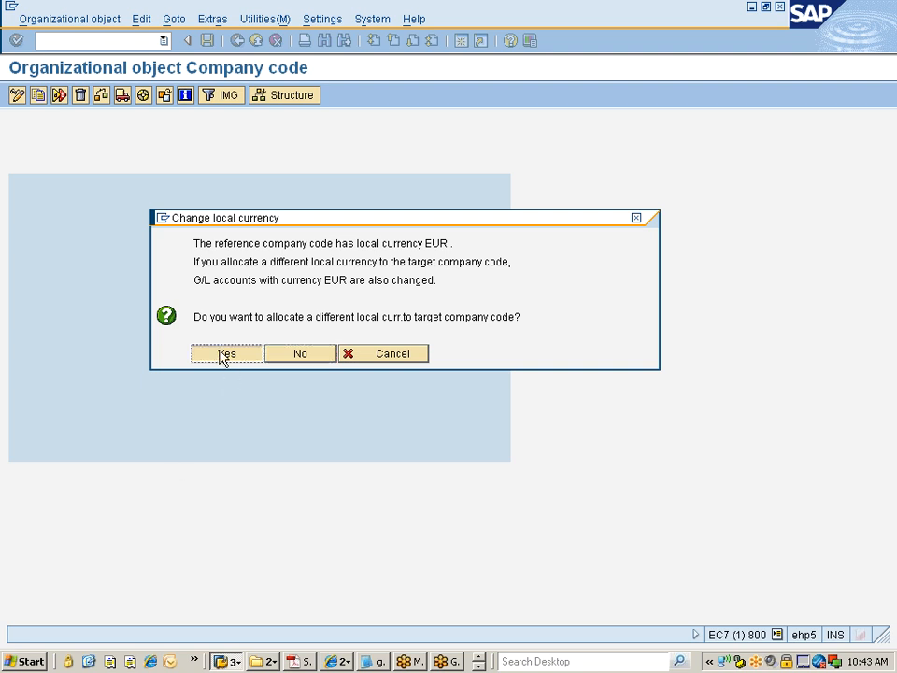
left_click(223, 356)
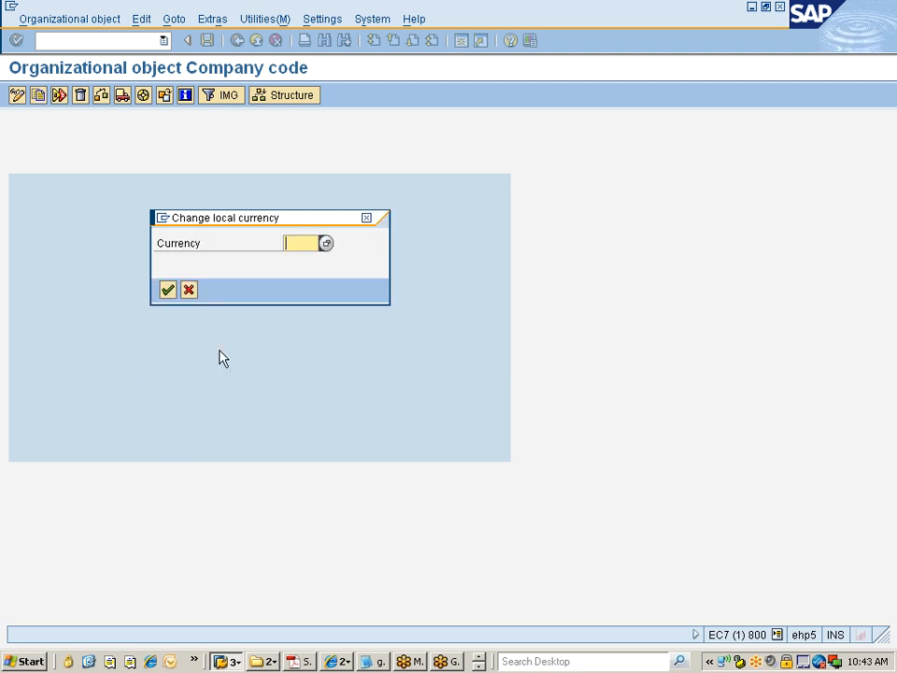
type("INR")
key("Return")
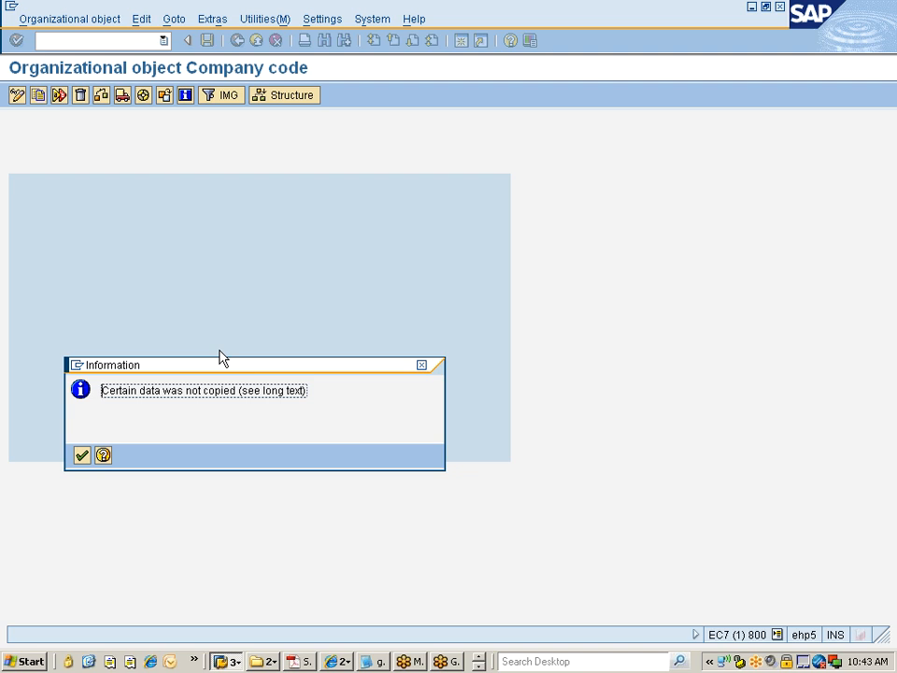
Step: Acknowledge the copy information messages and decline transporting number ranges
key("Return")
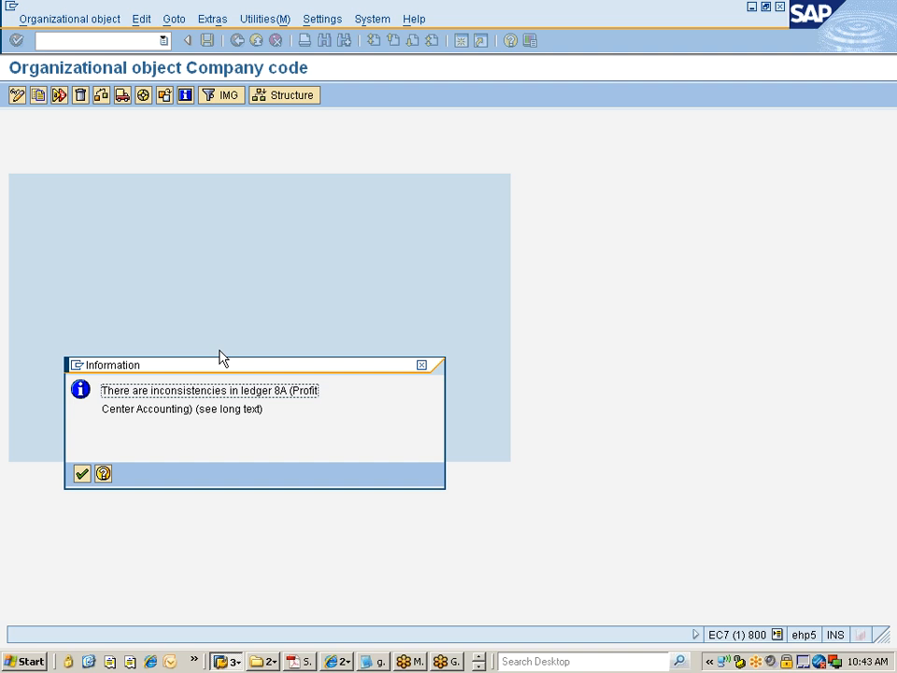
key("Return")
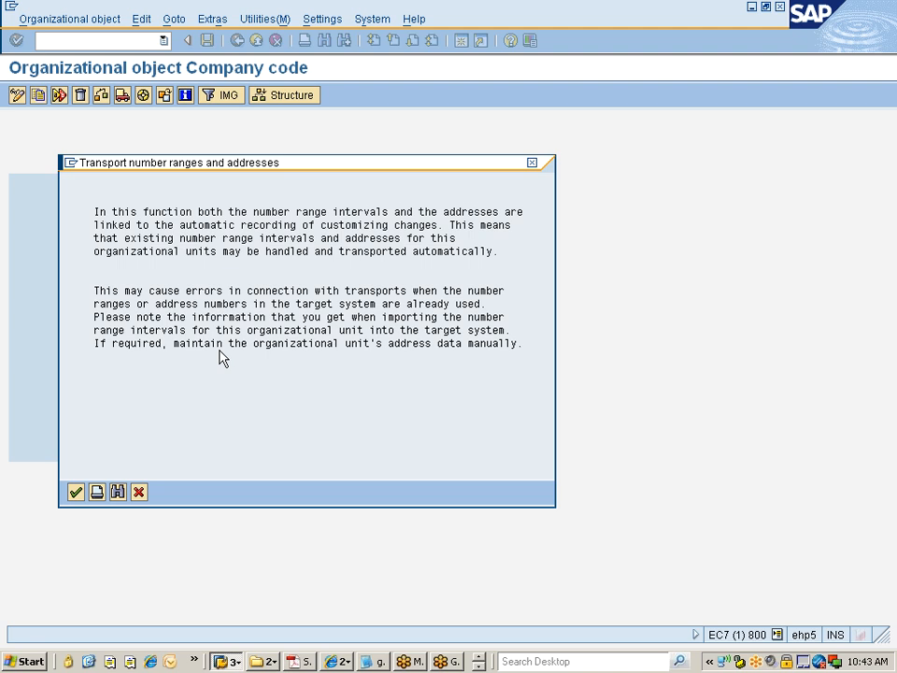
key("Return")
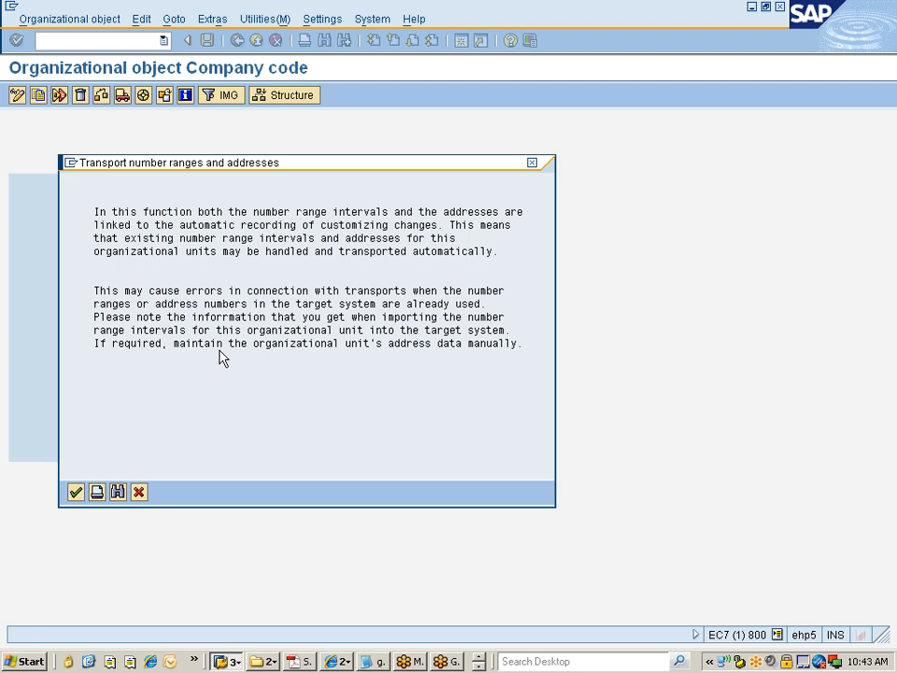
key("Return")
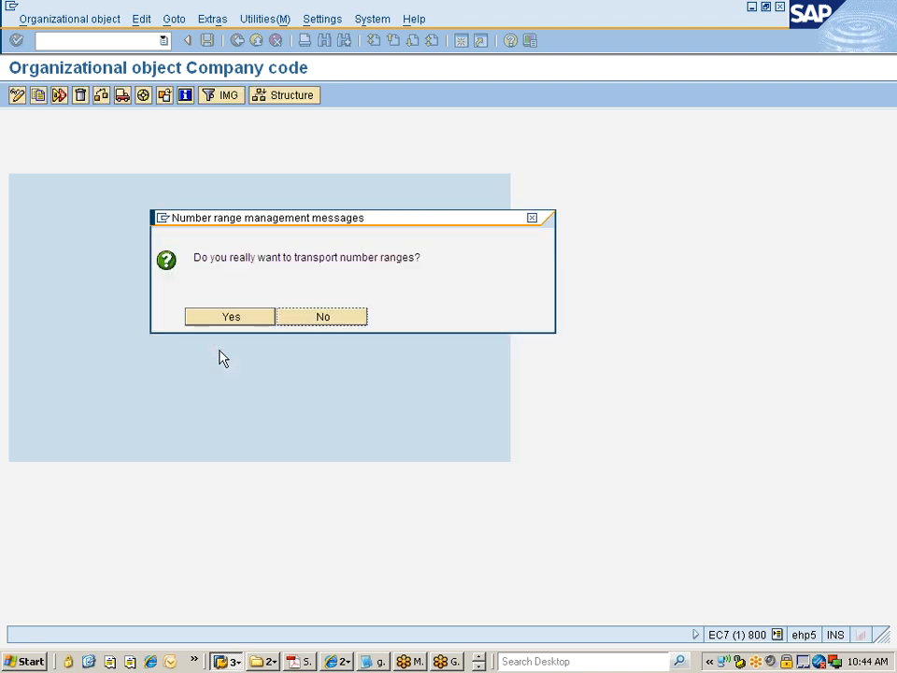
left_click(327, 317)
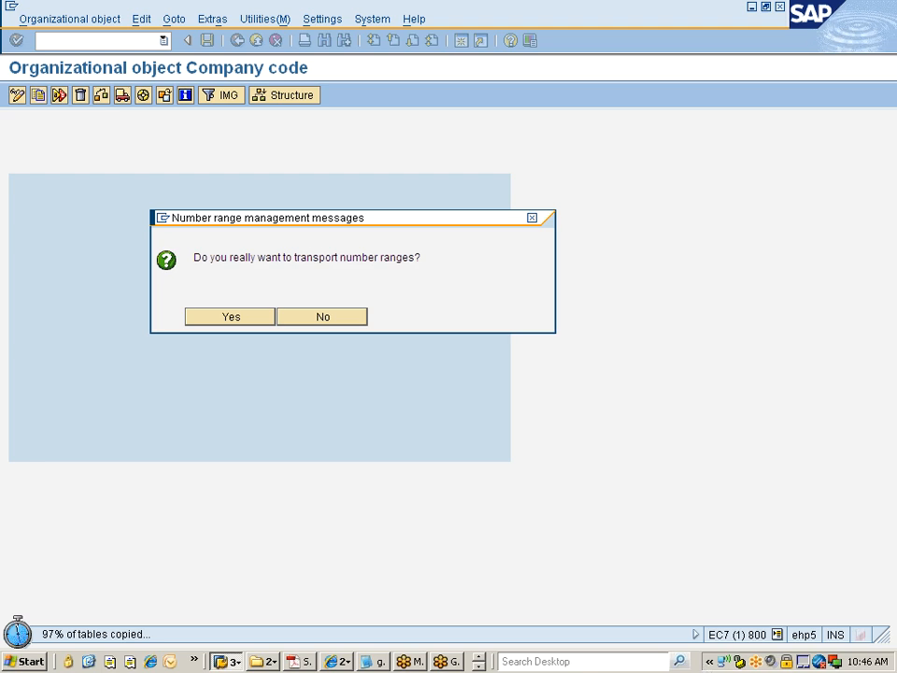
Step: Expand the Define Credit Control Area activity in the customizing task to examine its recorded table entries
key("alt+Tab")
key("alt+Tab")
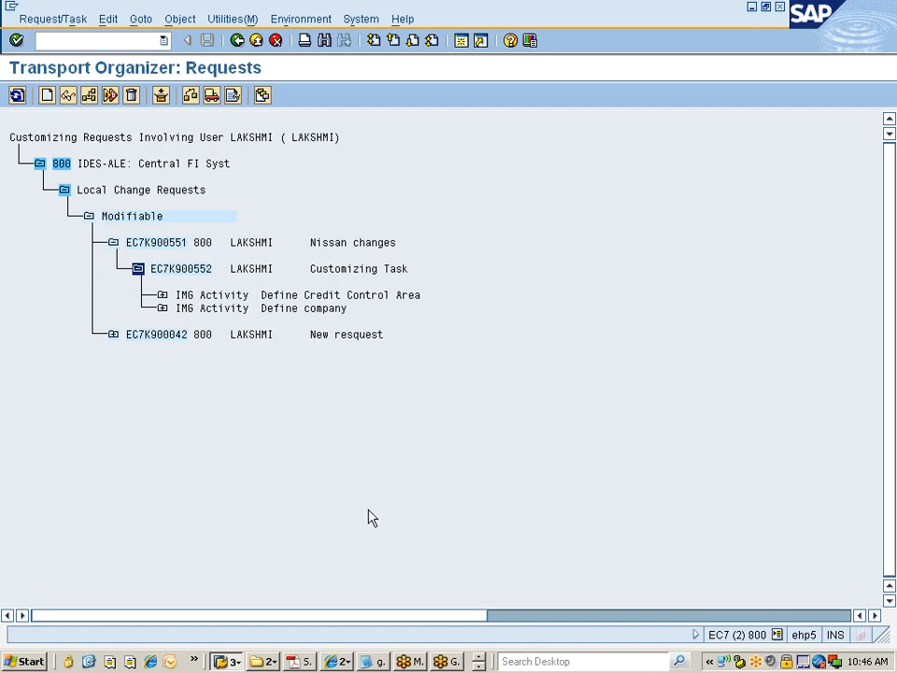
left_click(163, 297)
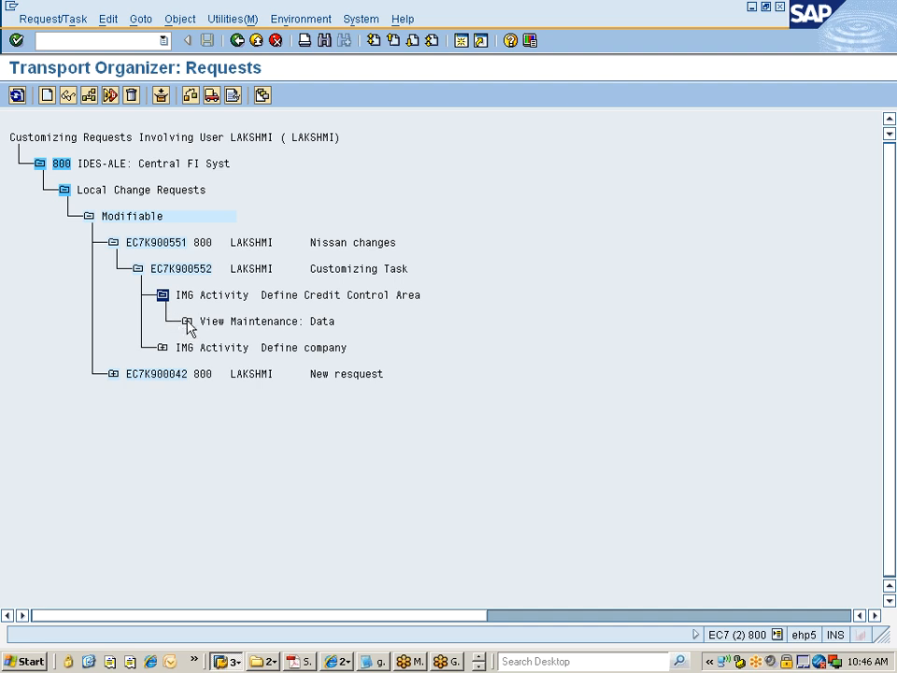
left_click(187, 321)
left_click(211, 348)
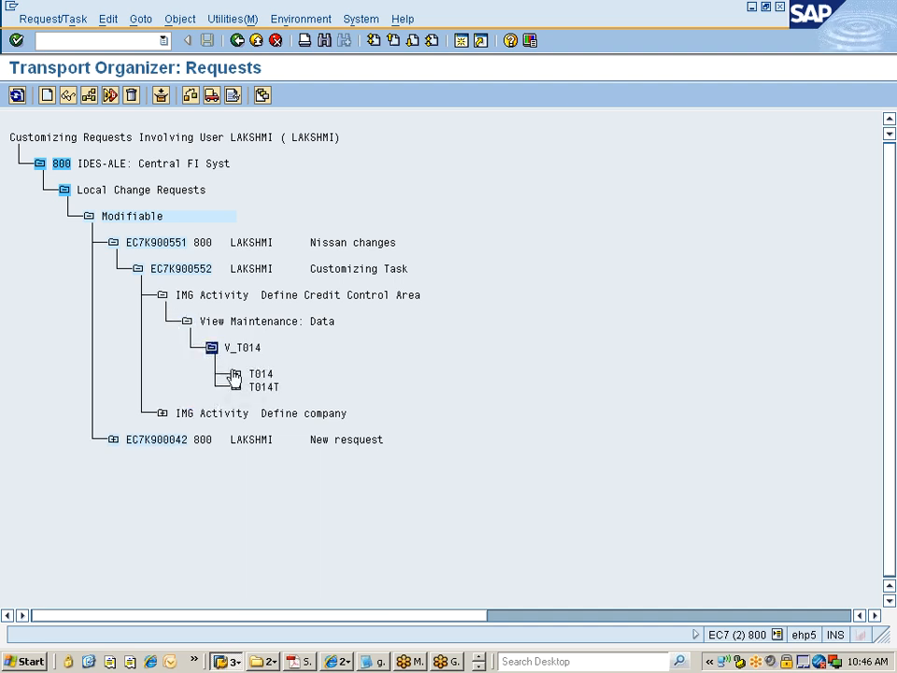
left_click(236, 373)
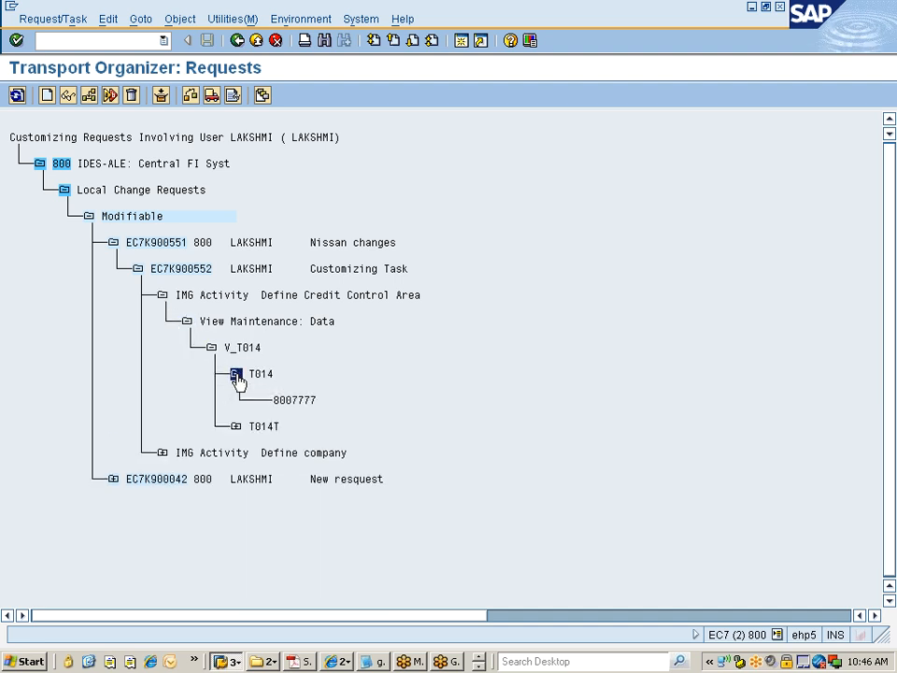
left_click(237, 429)
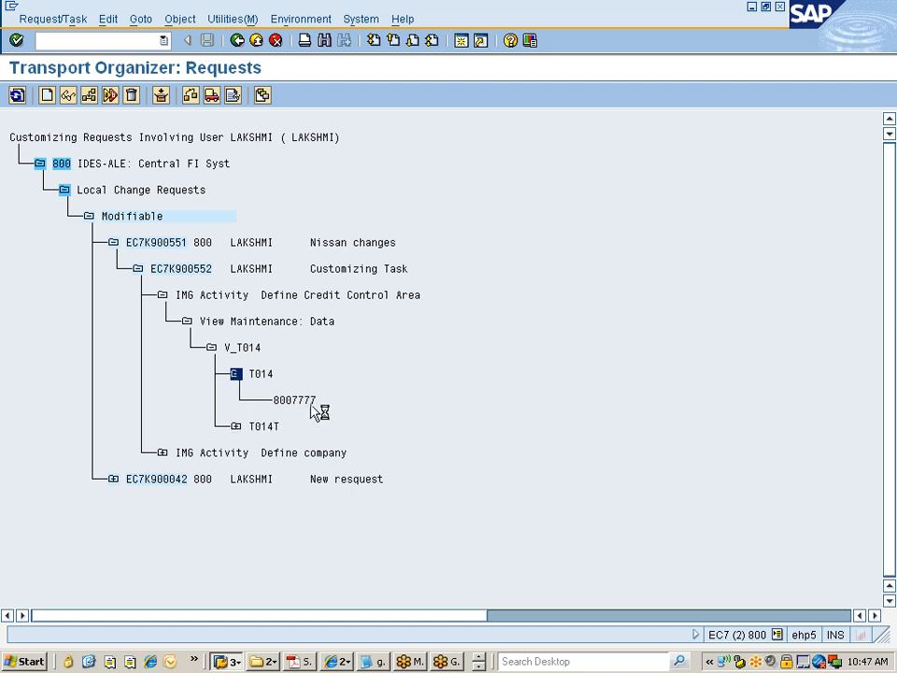
Step: Try to transport the number ranges to customizing request EC7K900551, acknowledging the error and cancellation messages
double_click(283, 406)
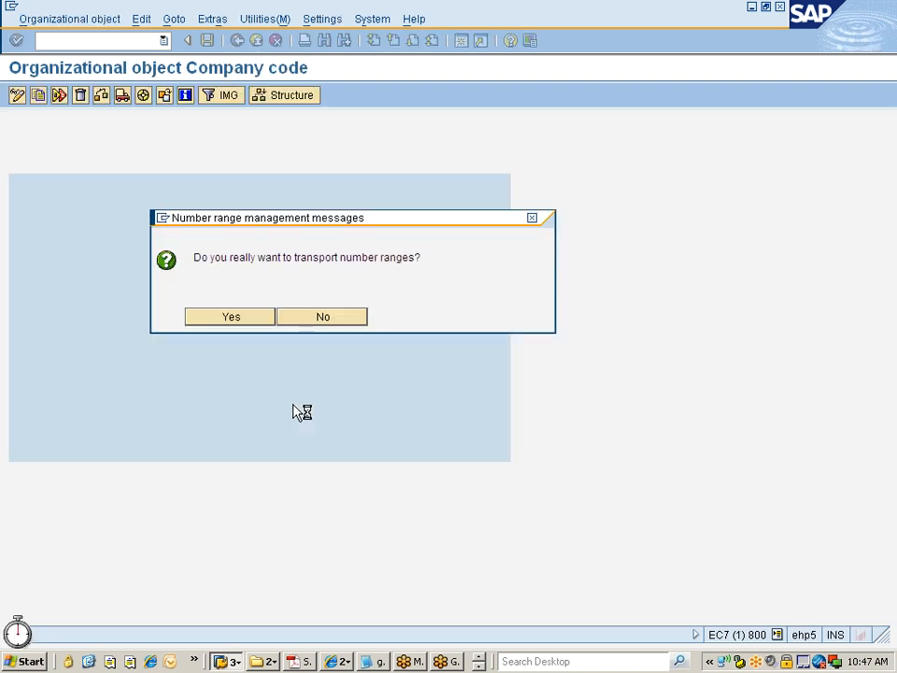
key("Return")
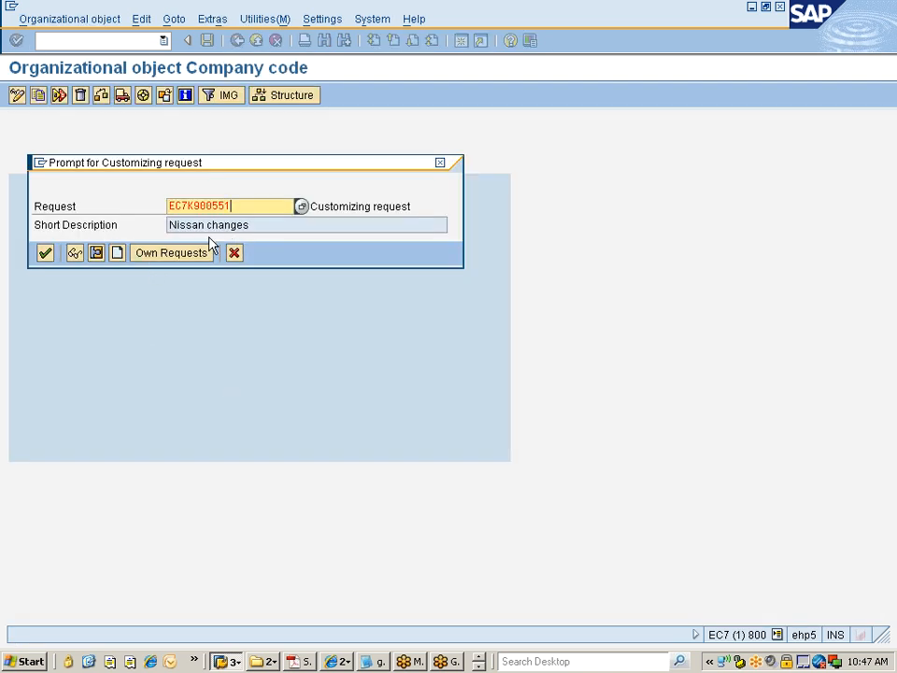
left_click(45, 252)
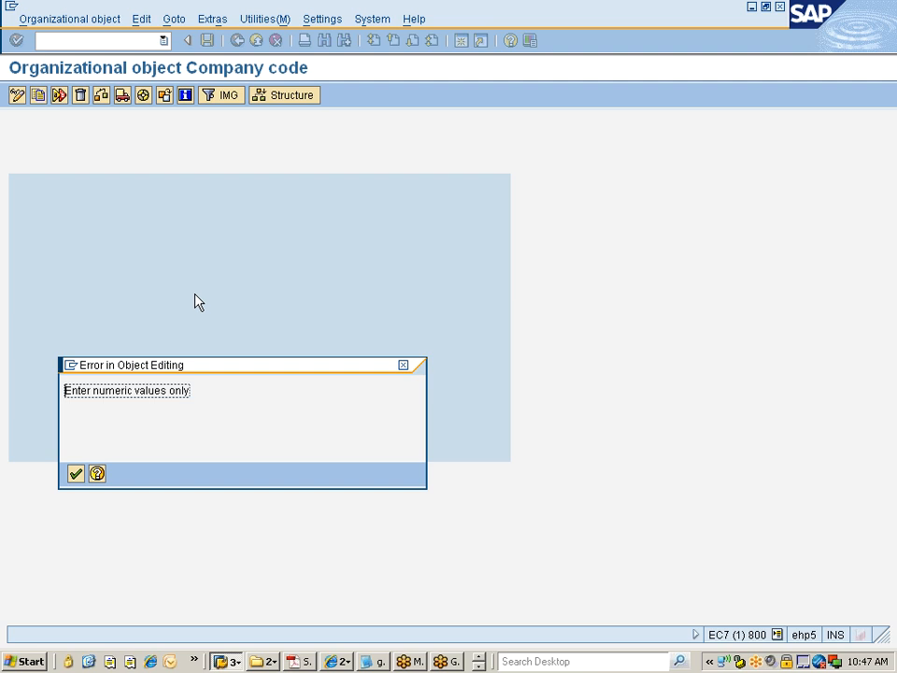
key("Return")
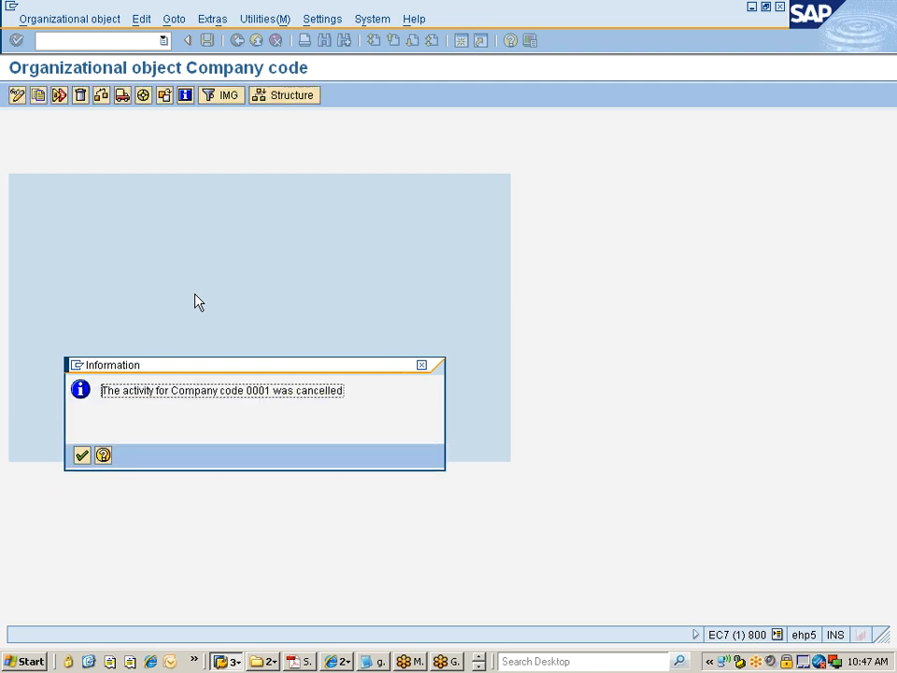
key("Return")
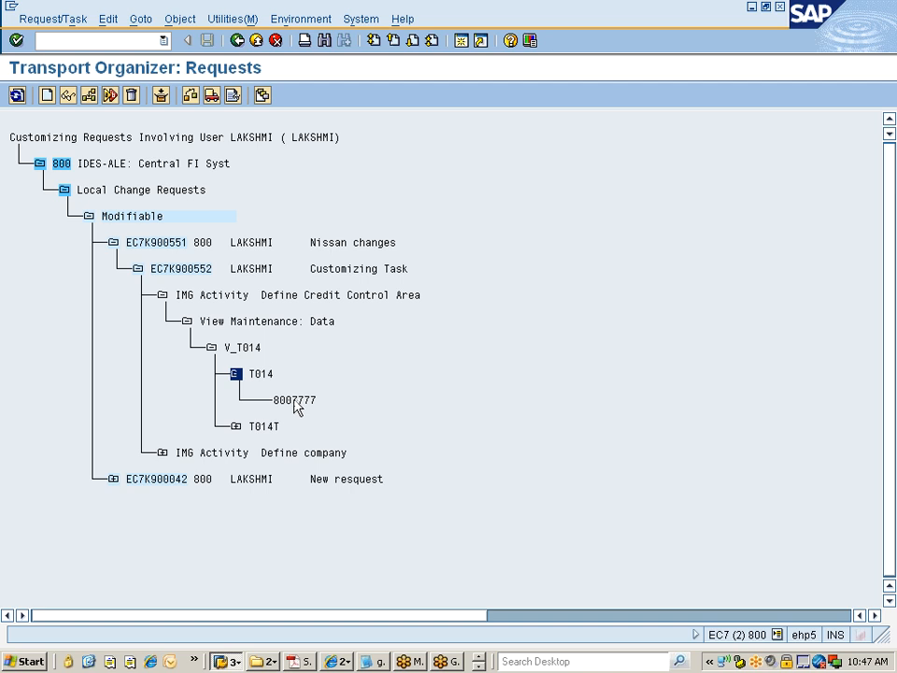
left_click(479, 667)
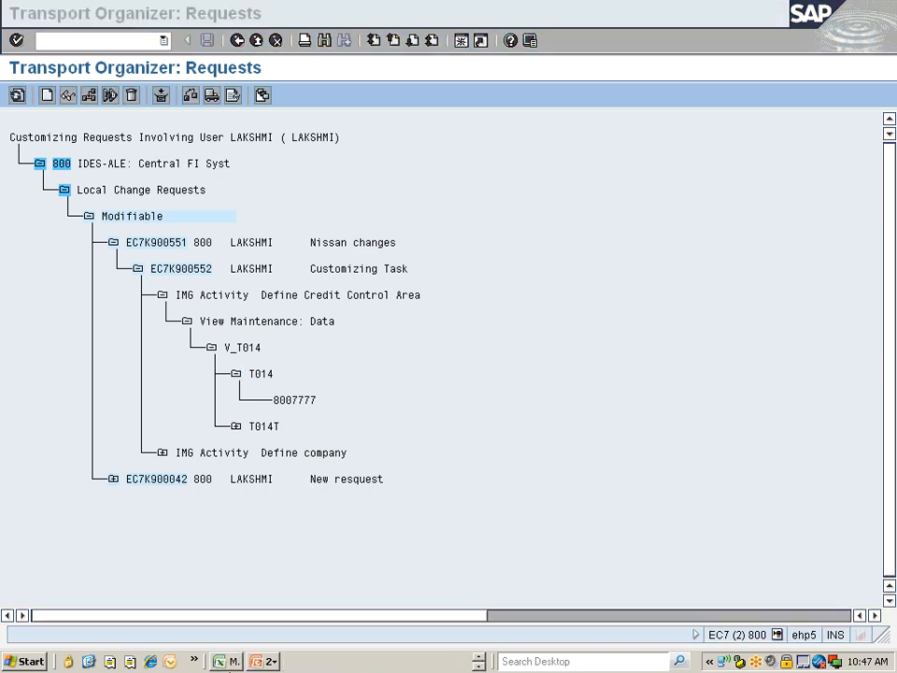
left_click(229, 662)
scroll(241, 559, "up", 3)
scroll(243, 559, "up", 7)
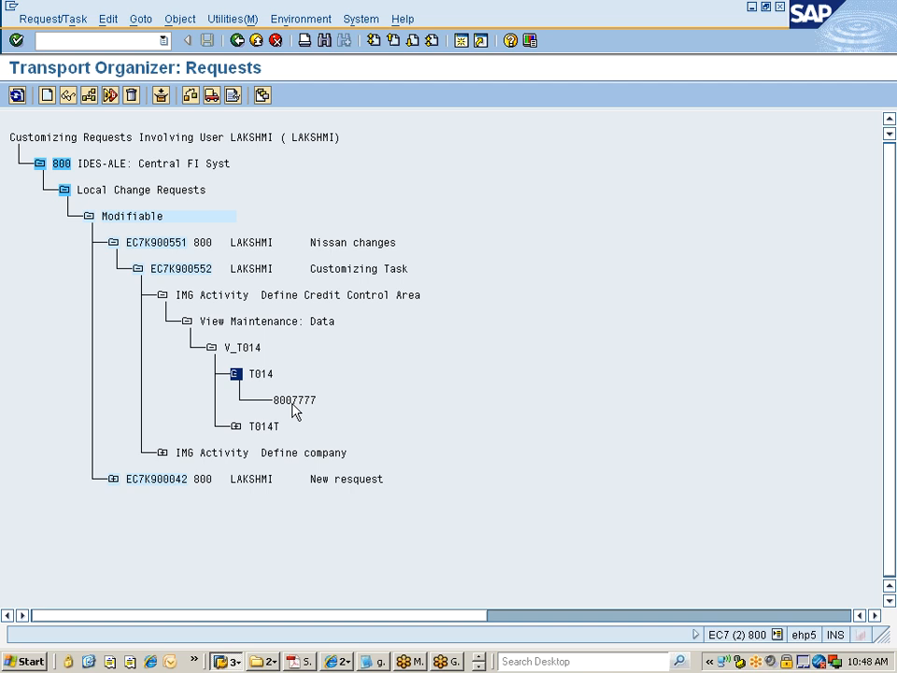
left_click(227, 661)
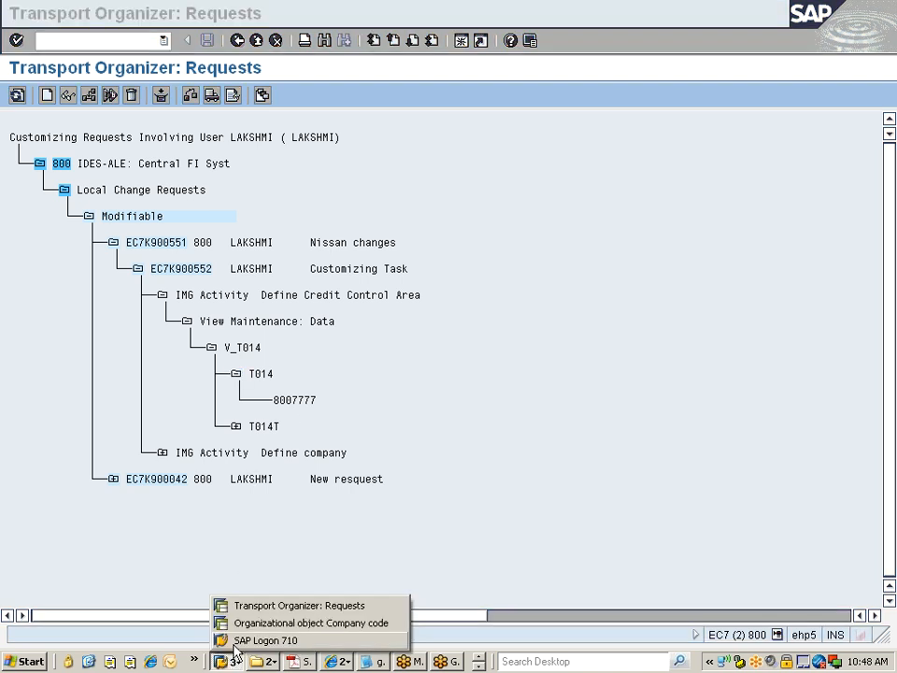
left_click(245, 641)
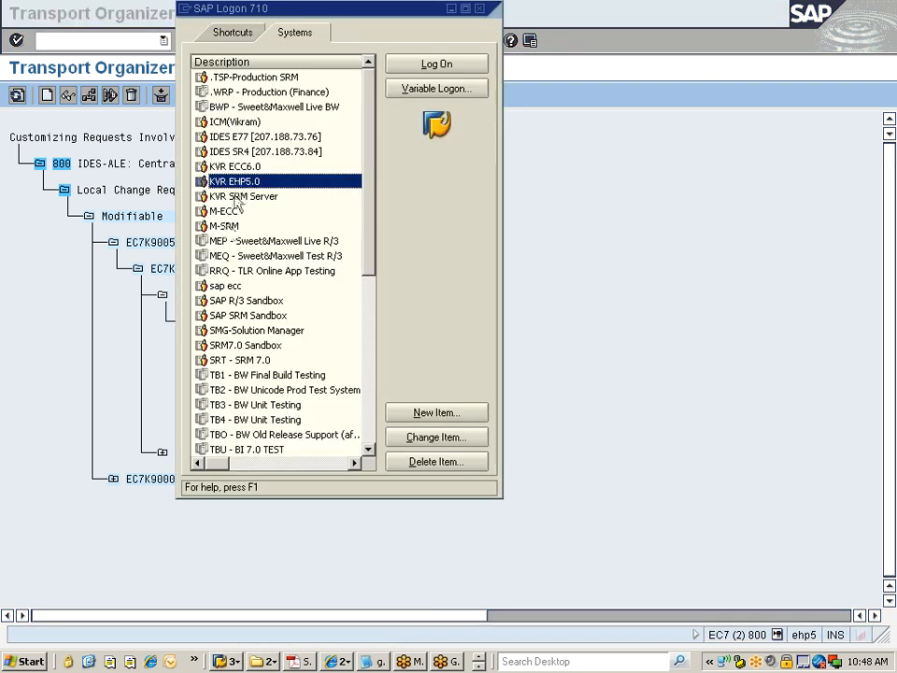
double_click(235, 183)
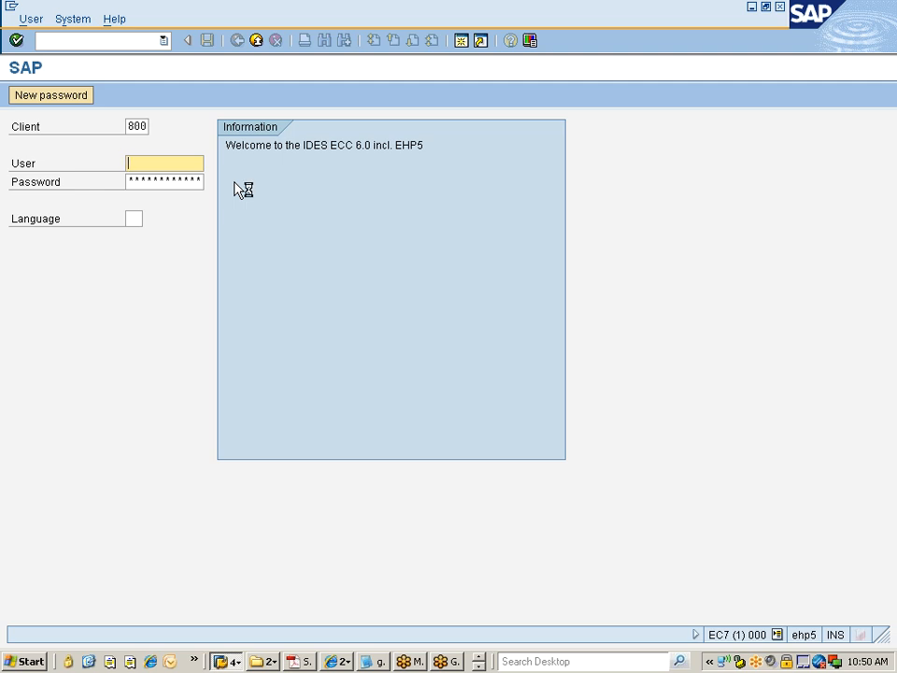
left_click(257, 41)
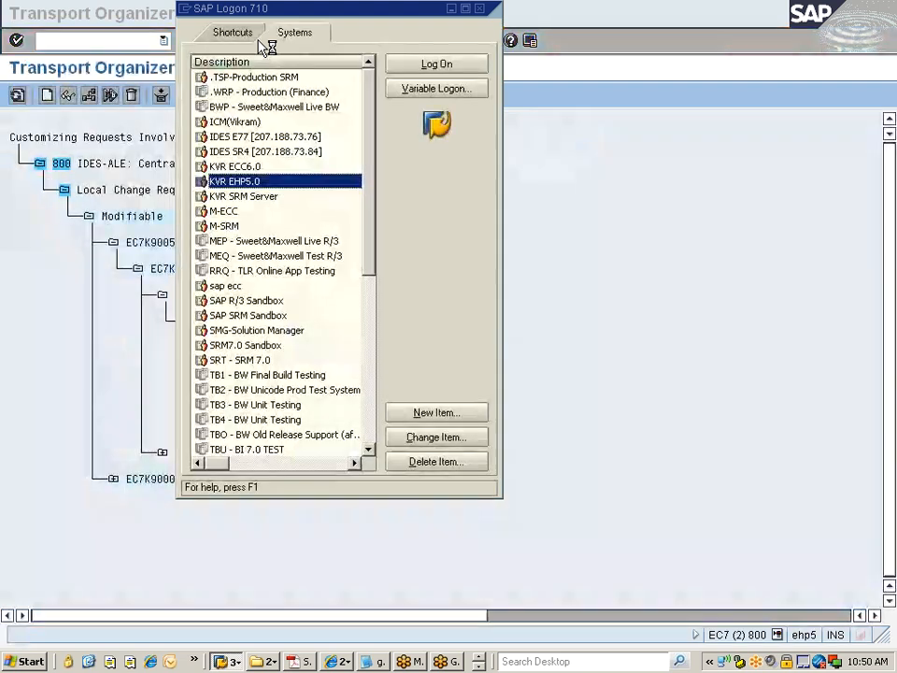
left_click(452, 12)
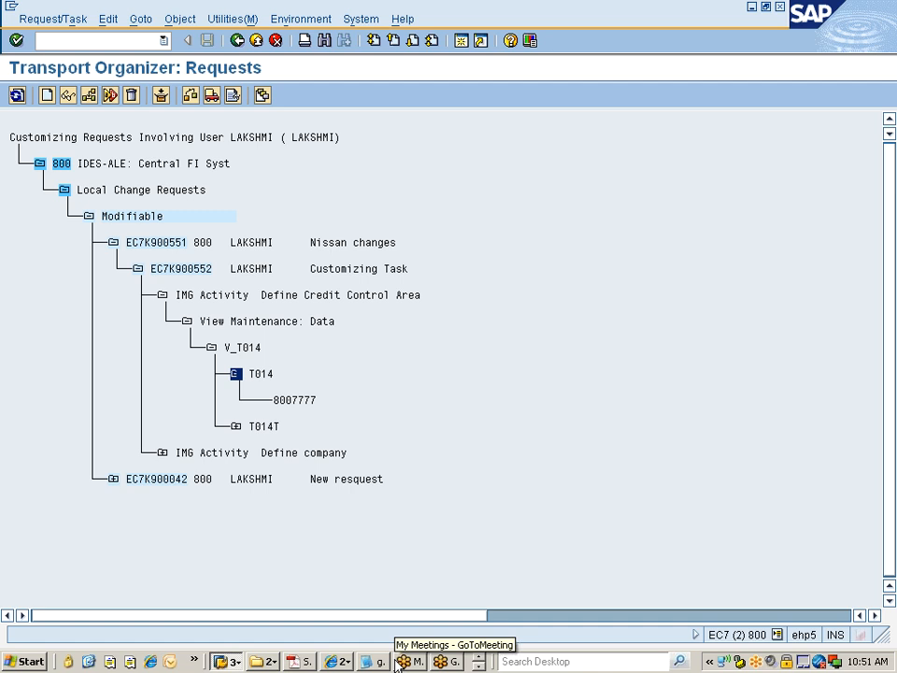
Step: Switch to the company code organizational object window and review its completed activities
left_click(53, 19)
left_click(459, 518)
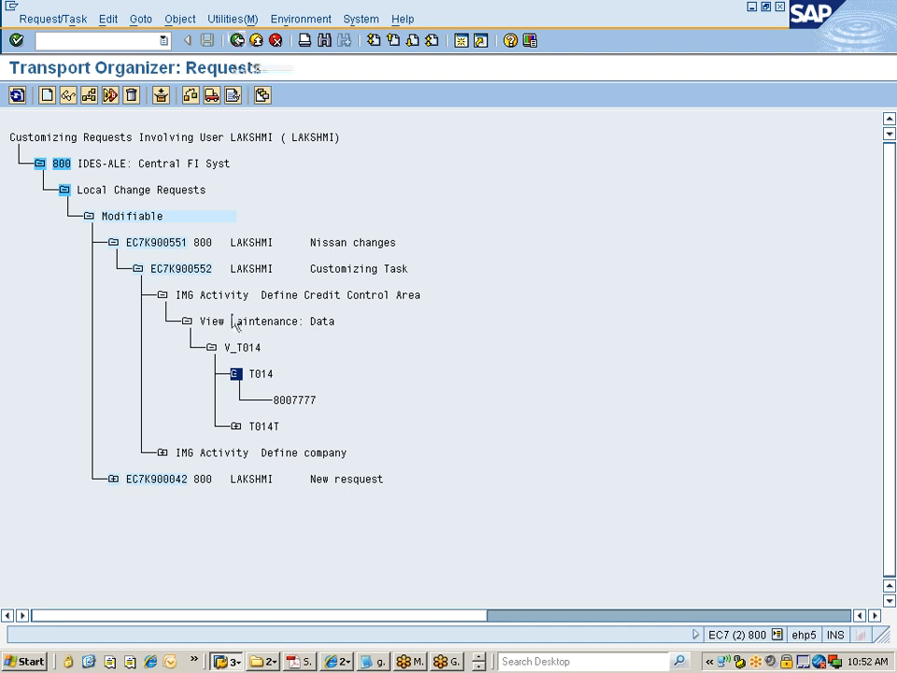
left_click(227, 660)
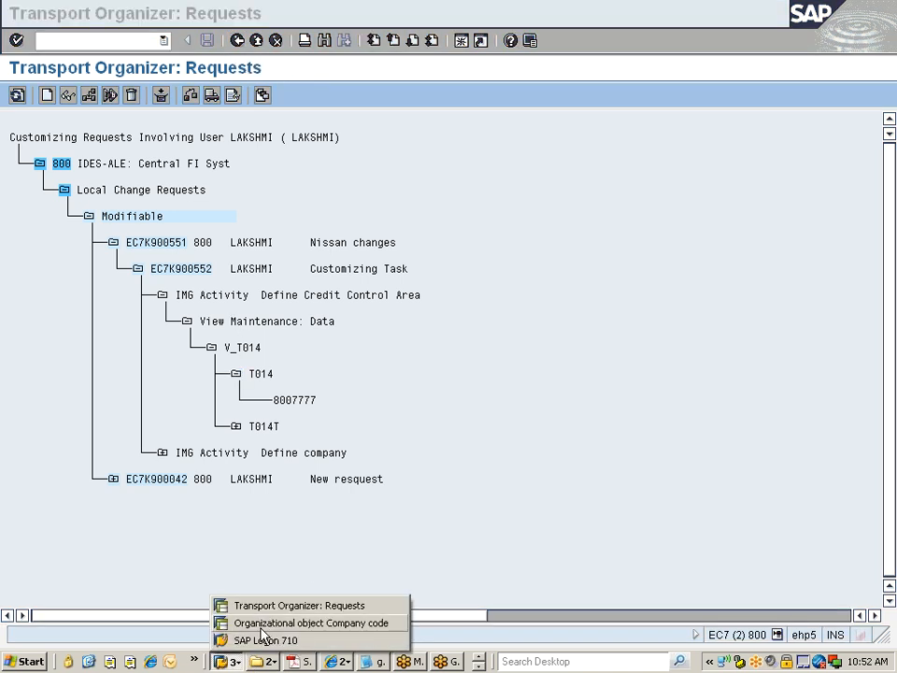
left_click(263, 623)
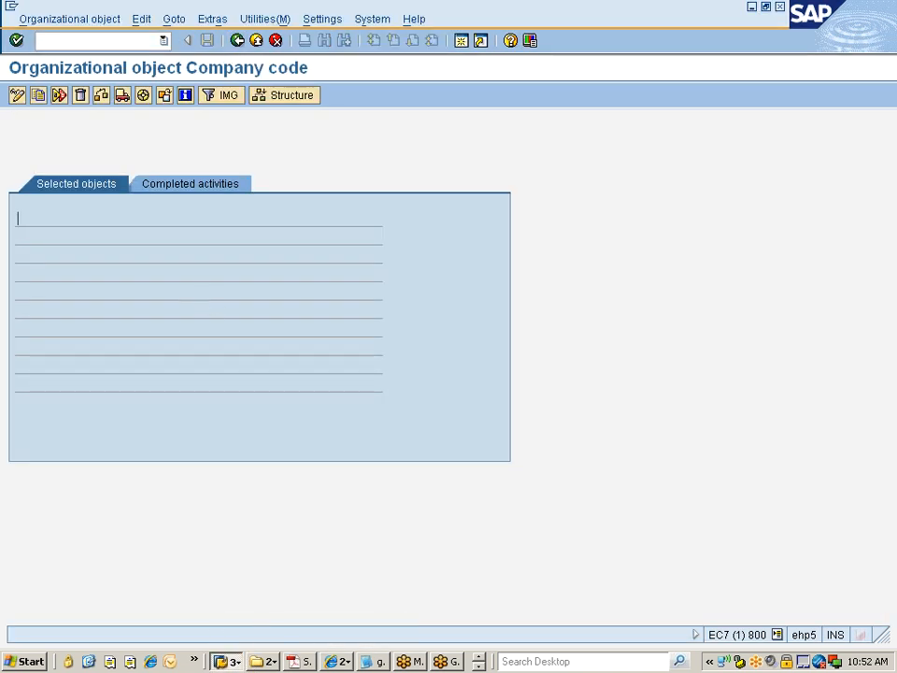
left_click(165, 187)
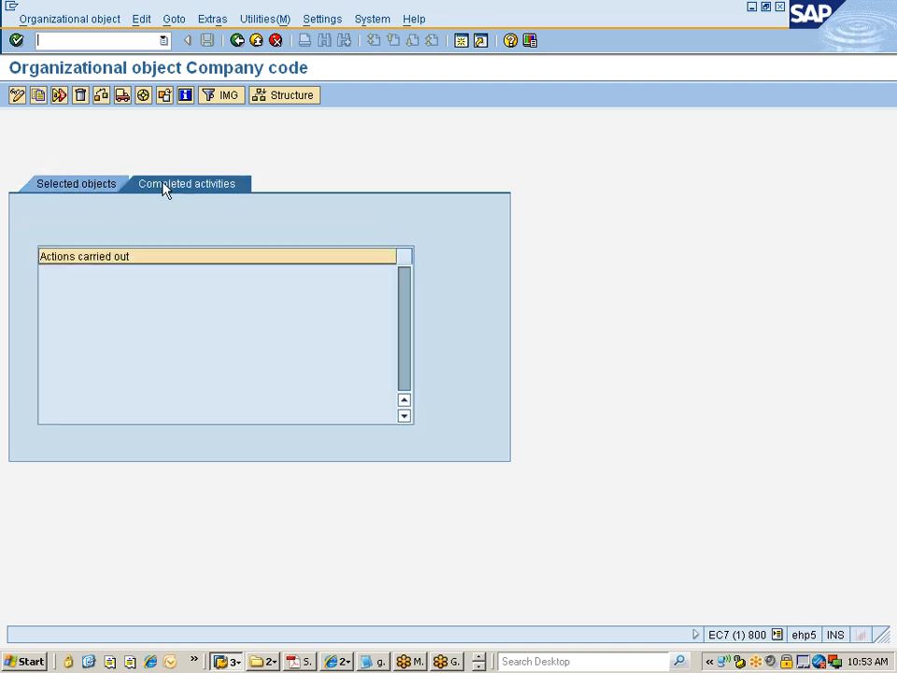
left_click(84, 187)
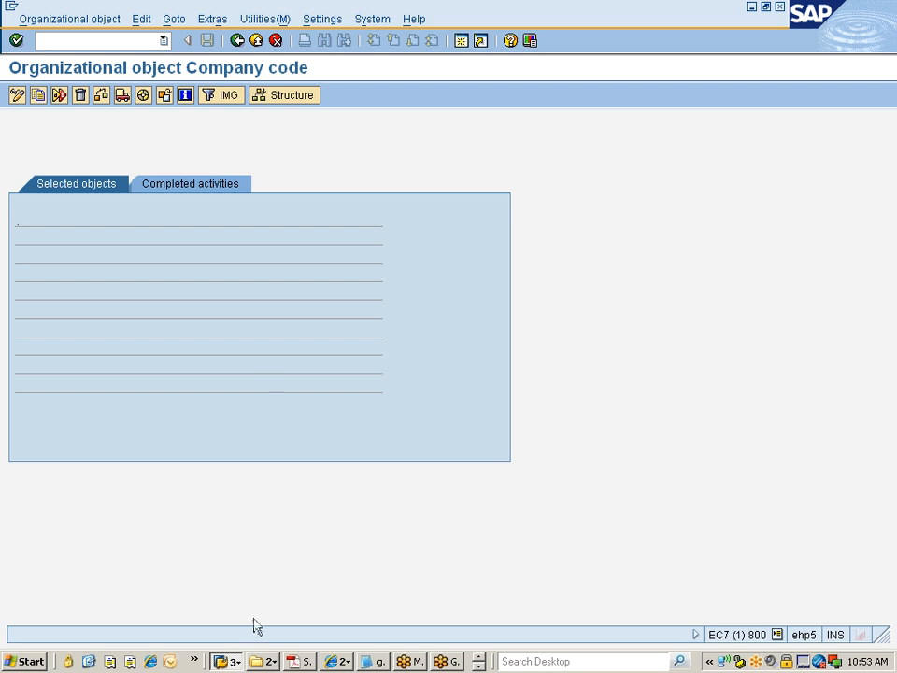
Step: Open a new session and display table TNIW5 in the SE16 Data Browser
left_click(461, 40)
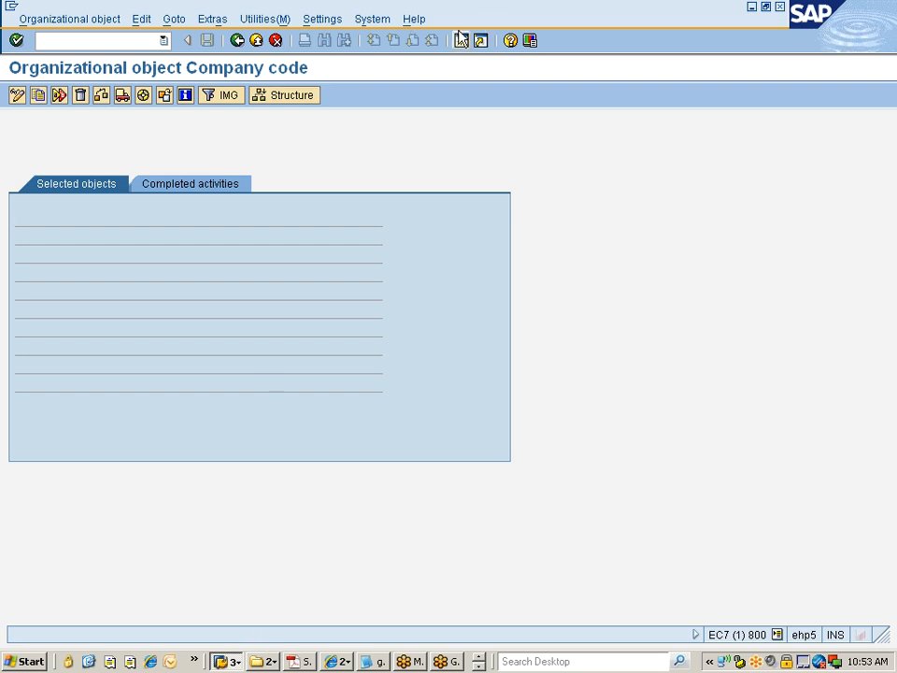
type("se16")
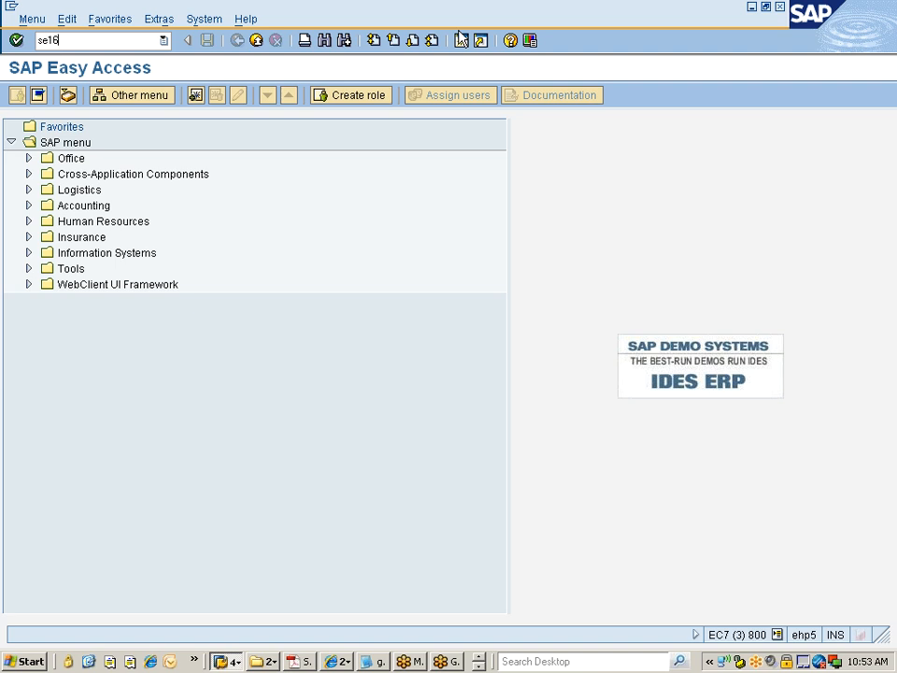
key("Return")
type("tniw")
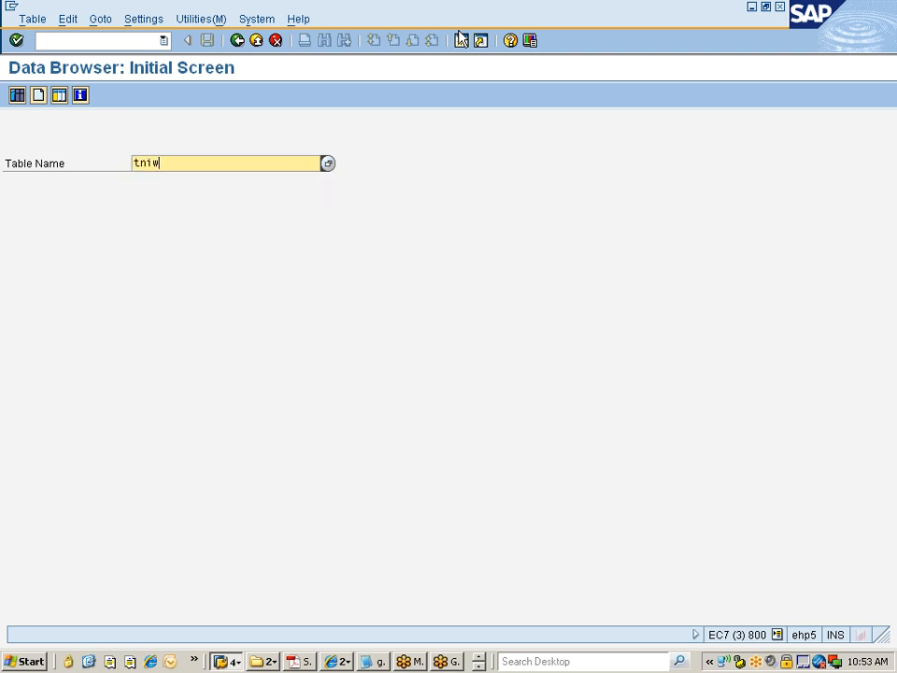
type("5")
key("Return")
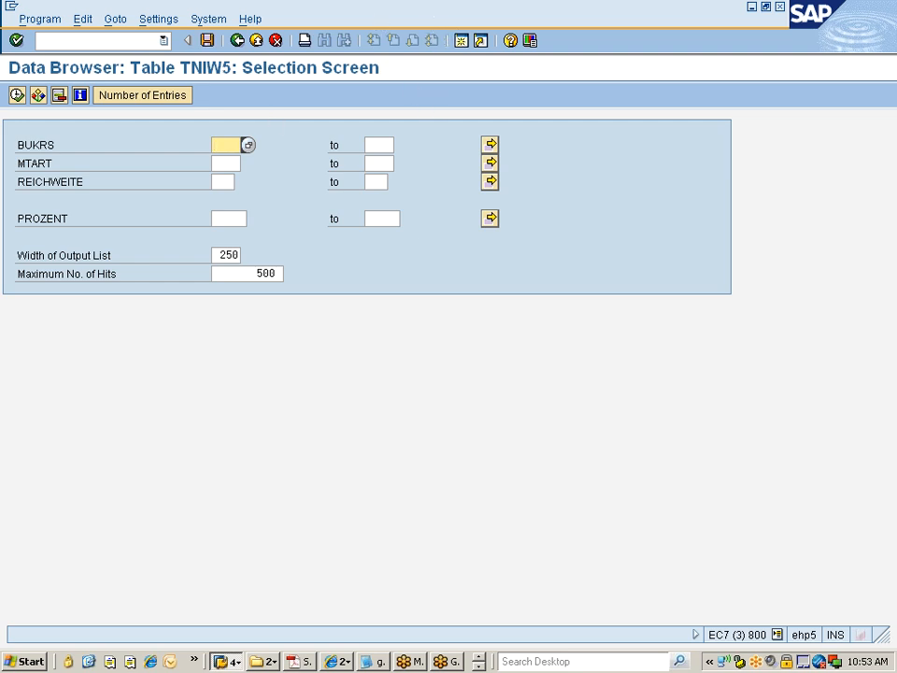
left_click(158, 19)
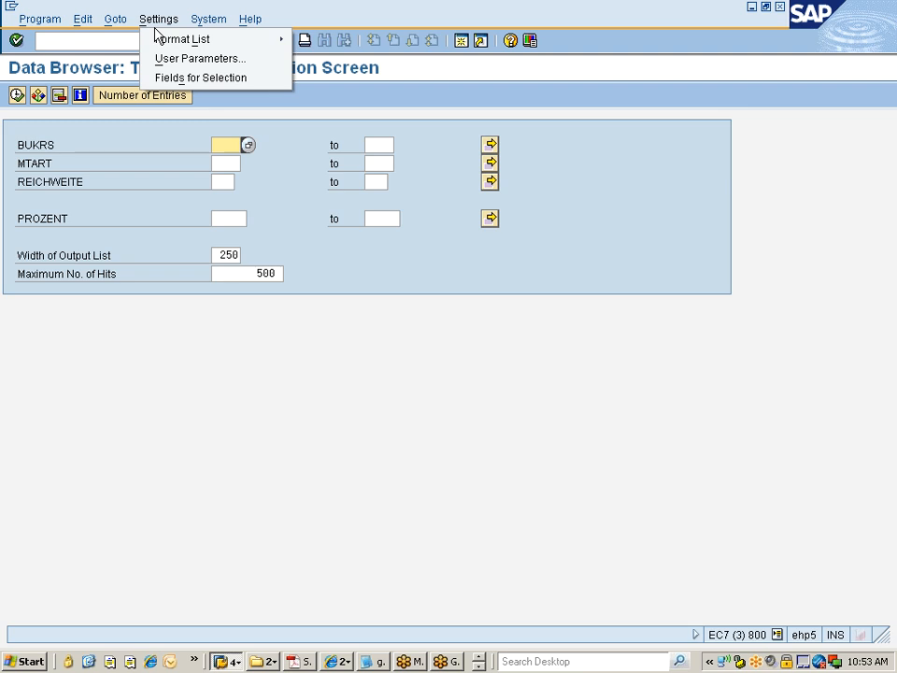
left_click(165, 86)
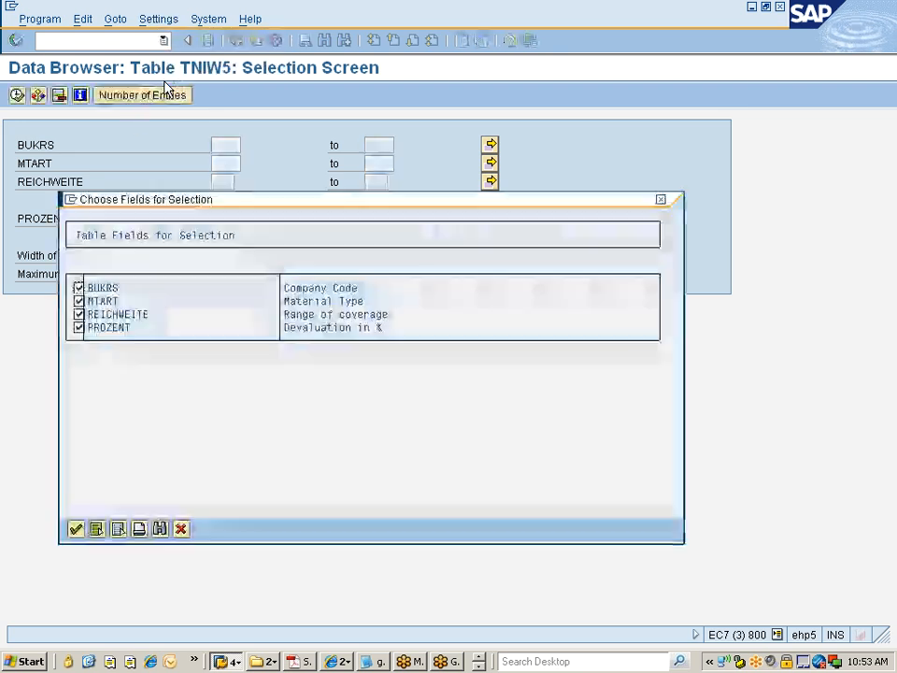
left_click(180, 530)
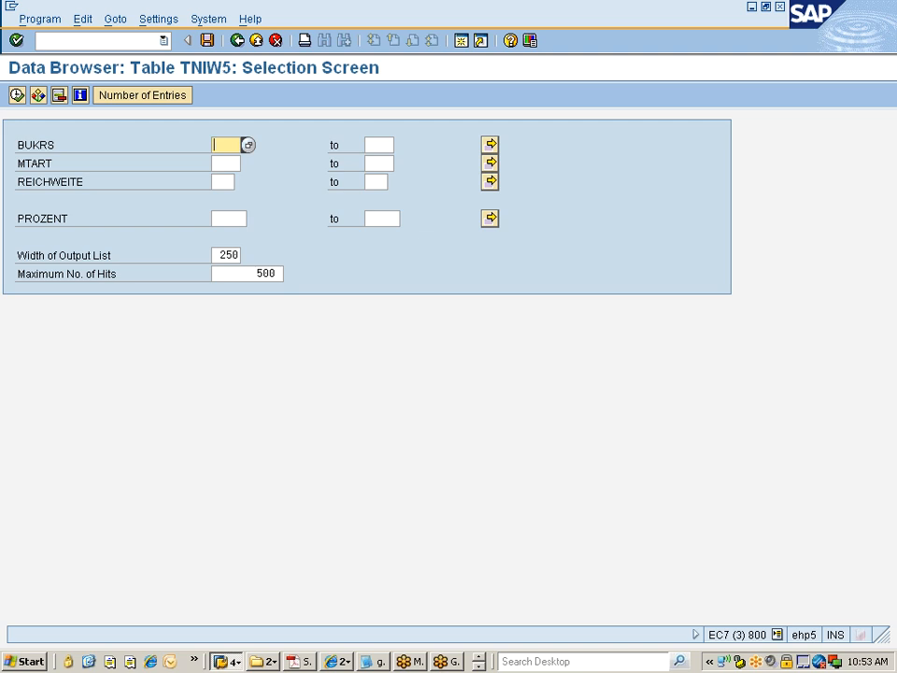
double_click(52, 182)
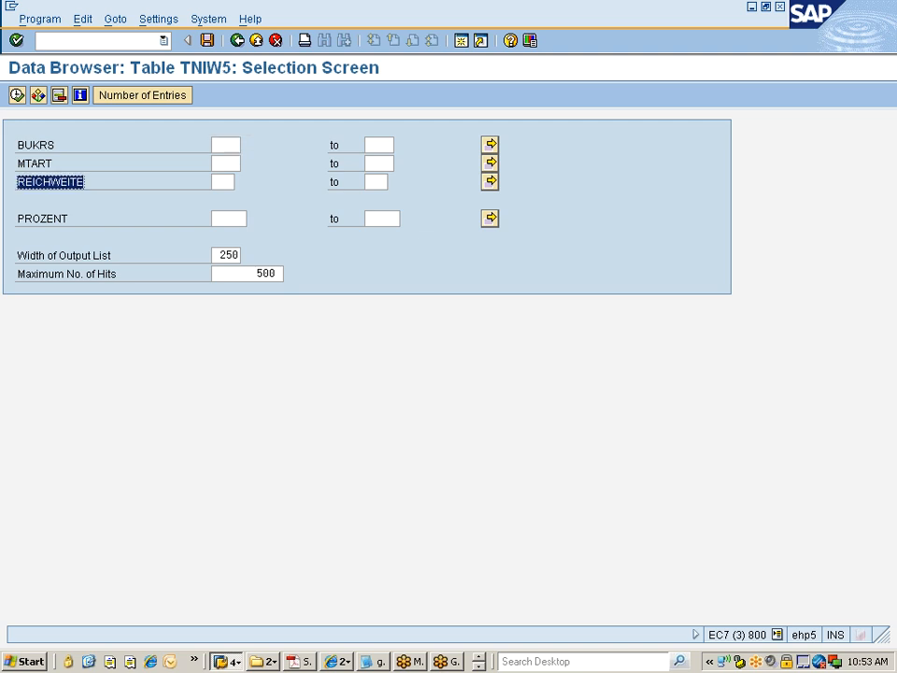
left_click(16, 187)
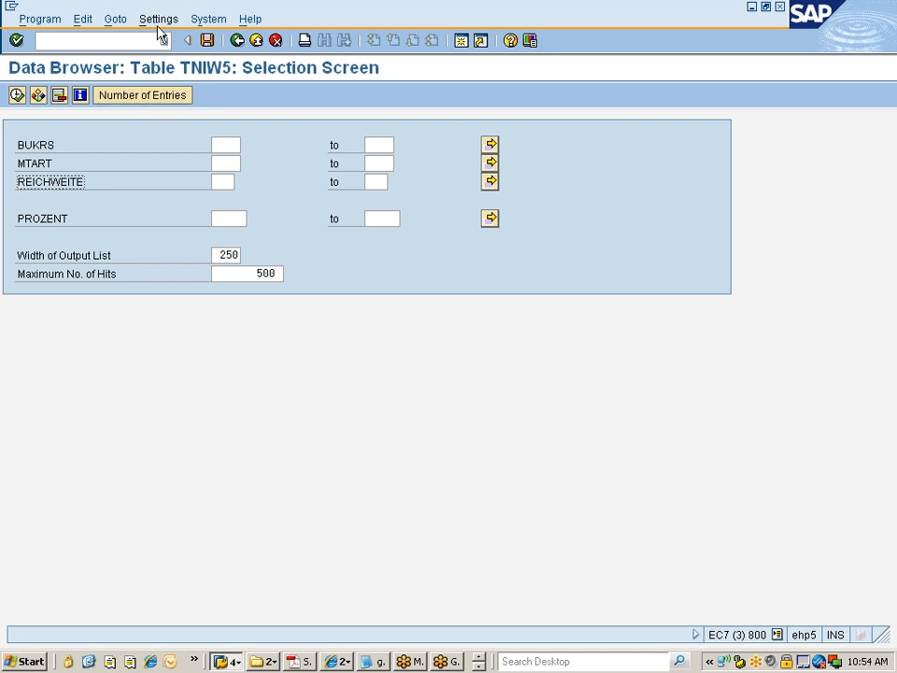
Step: Set the Data Browser user parameters to show field labels instead of field names
left_click(157, 21)
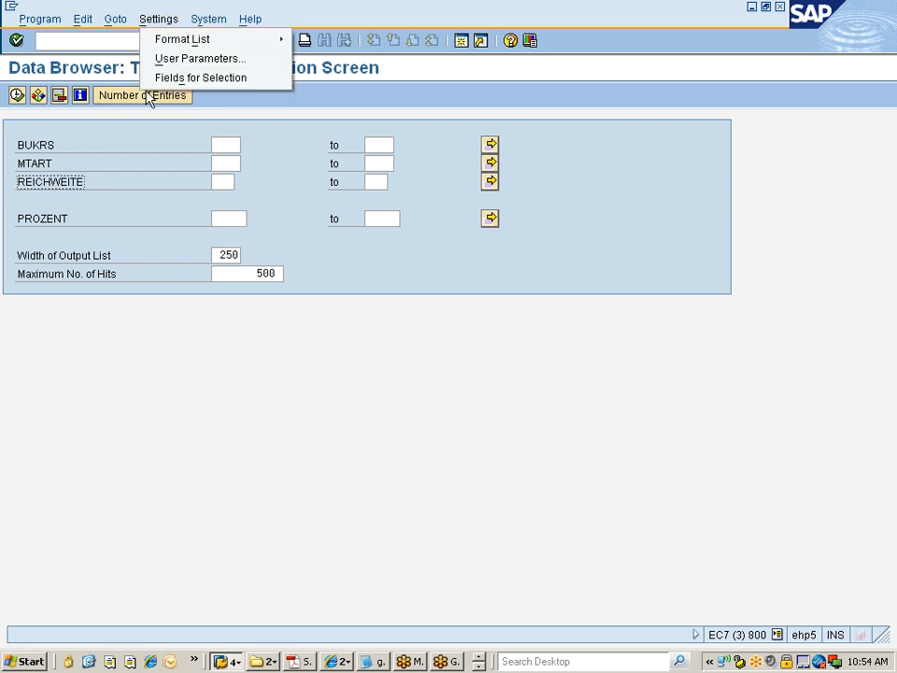
left_click(168, 61)
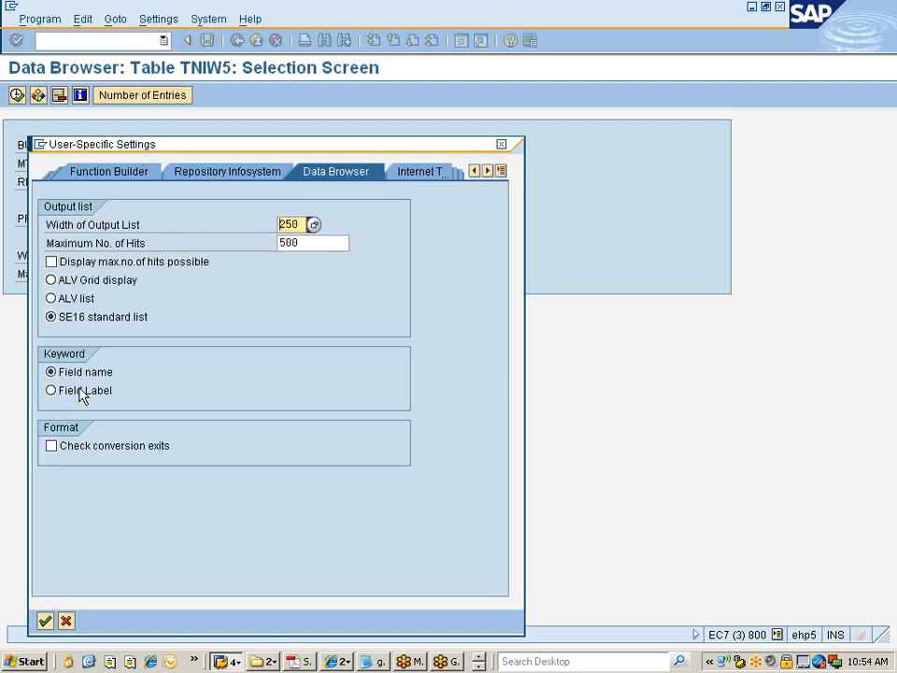
left_click(56, 392)
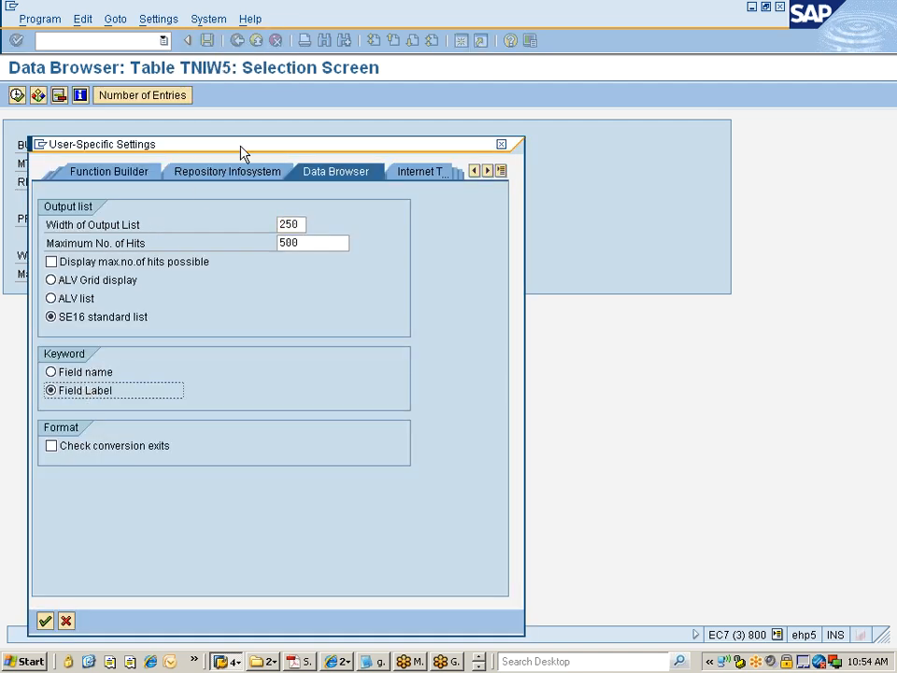
left_click_drag(242, 152, 373, 55)
left_click(174, 524)
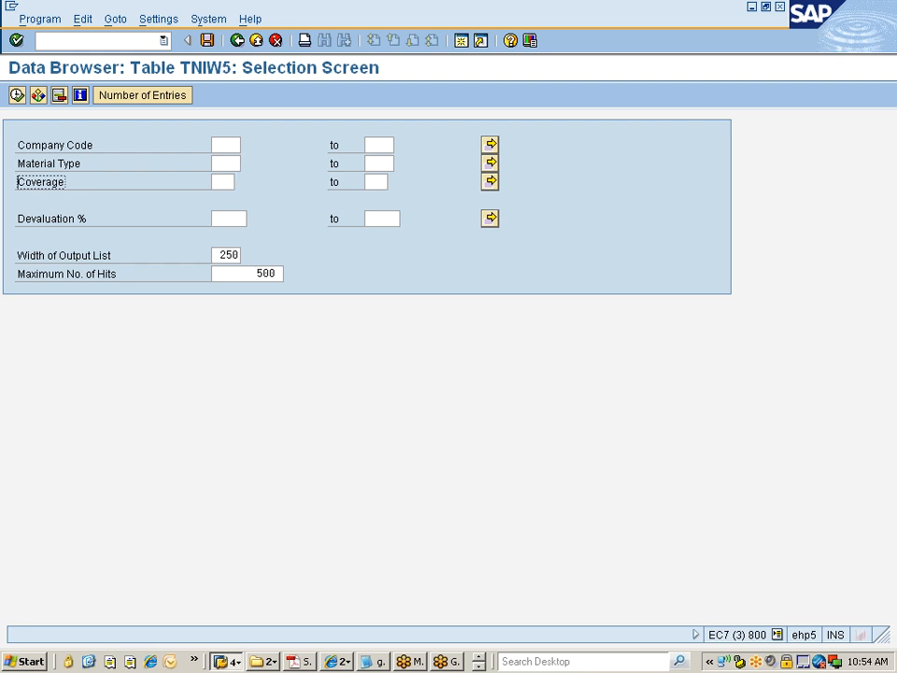
Step: Restrict the TNIW5 selection to material type ROH and execute the list
left_click(224, 163)
type("h")
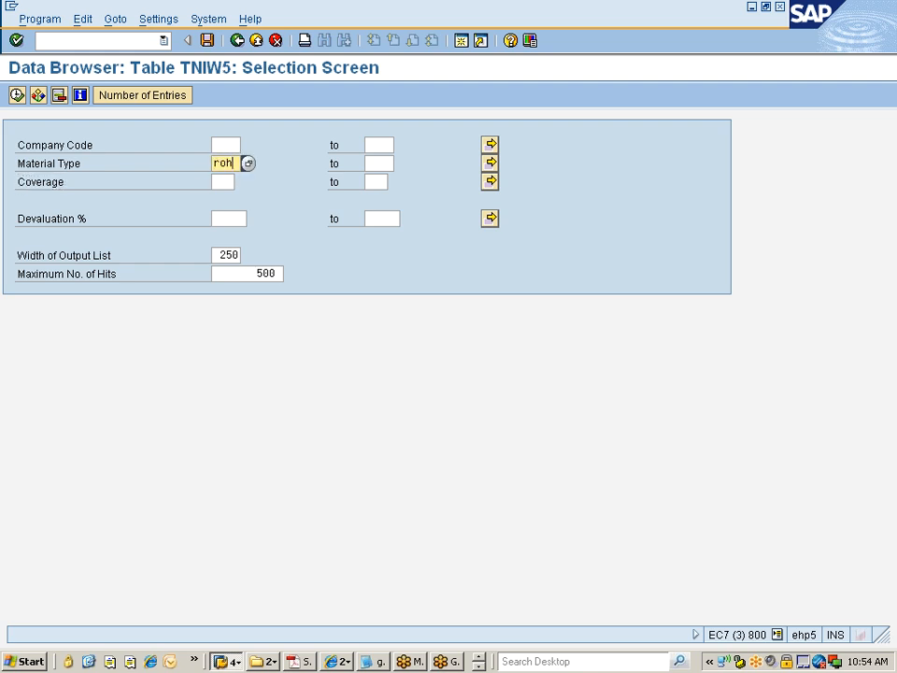
key("Return")
left_click(231, 182)
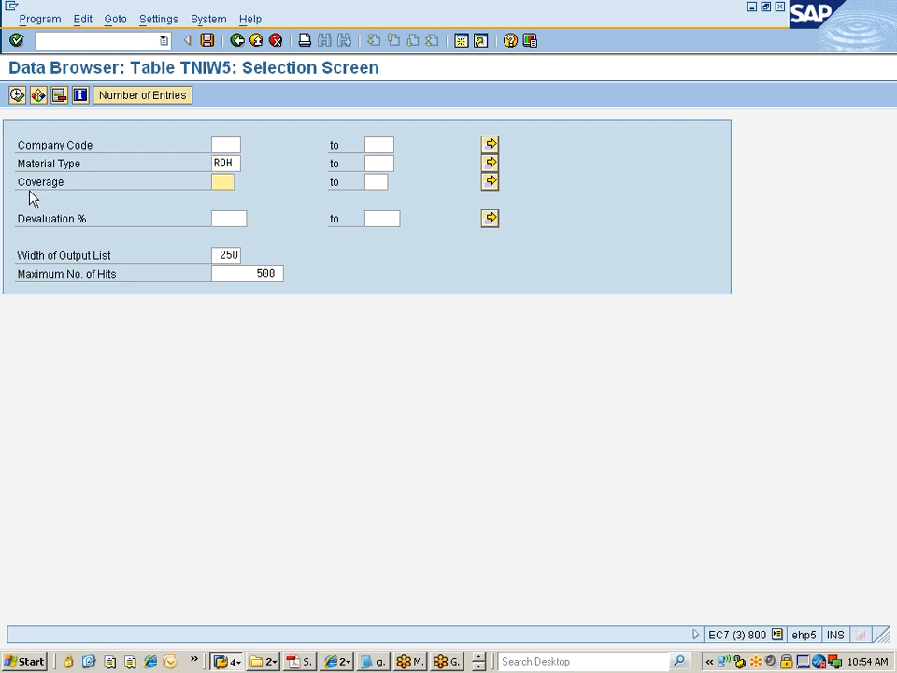
left_click(18, 95)
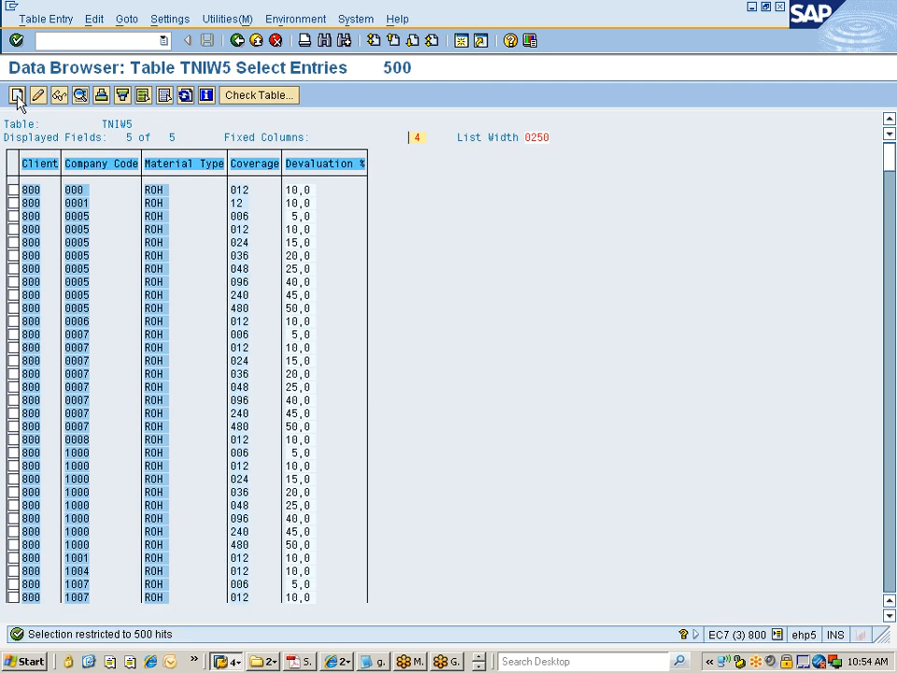
Step: Delete the TNIW5 entry for company code 0001, material type ROH, coverage 12, and return to the list
left_click(13, 202)
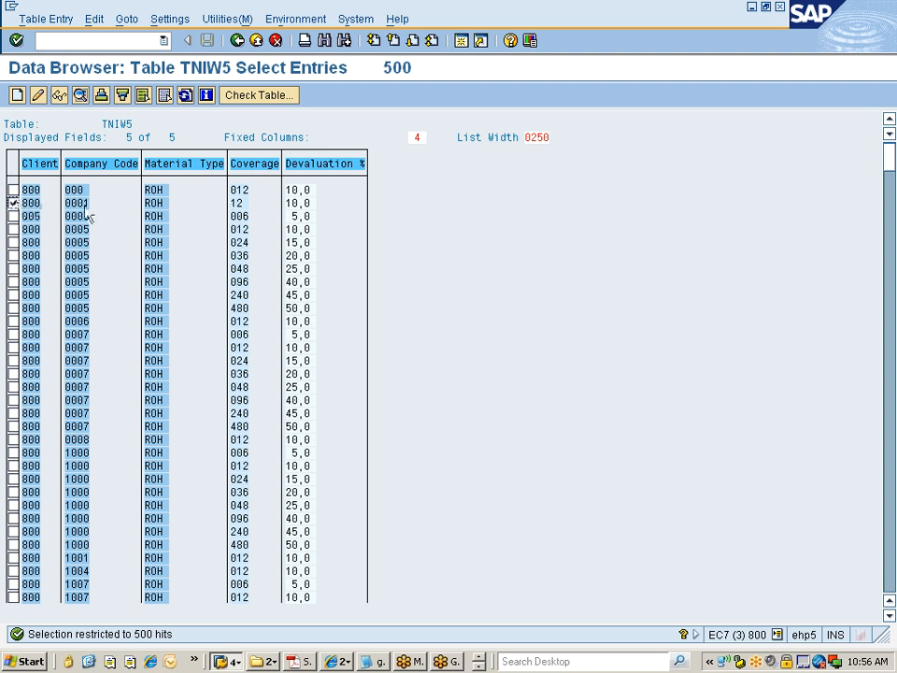
left_click(50, 22)
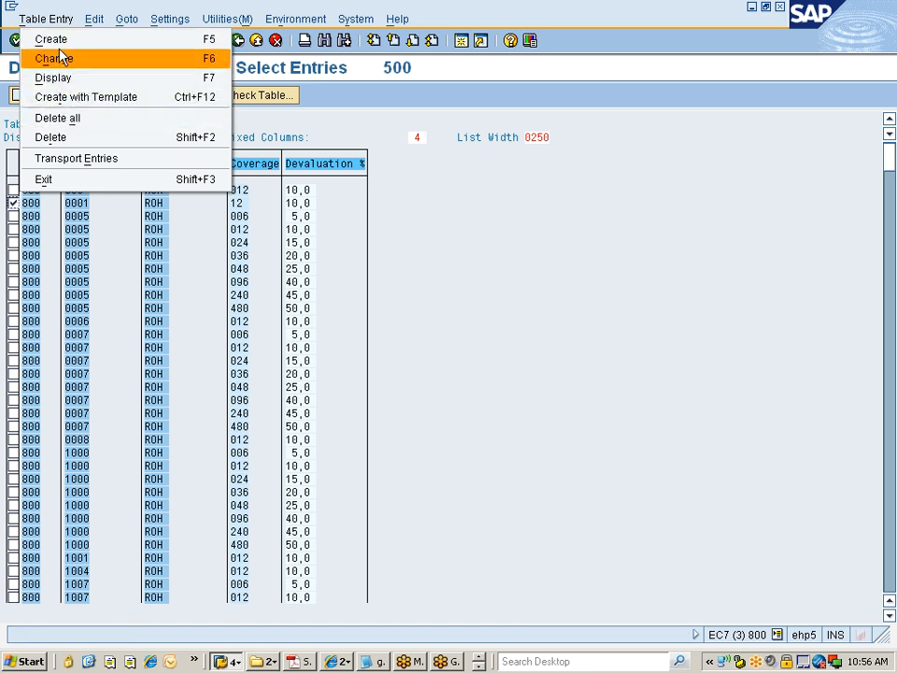
left_click(54, 141)
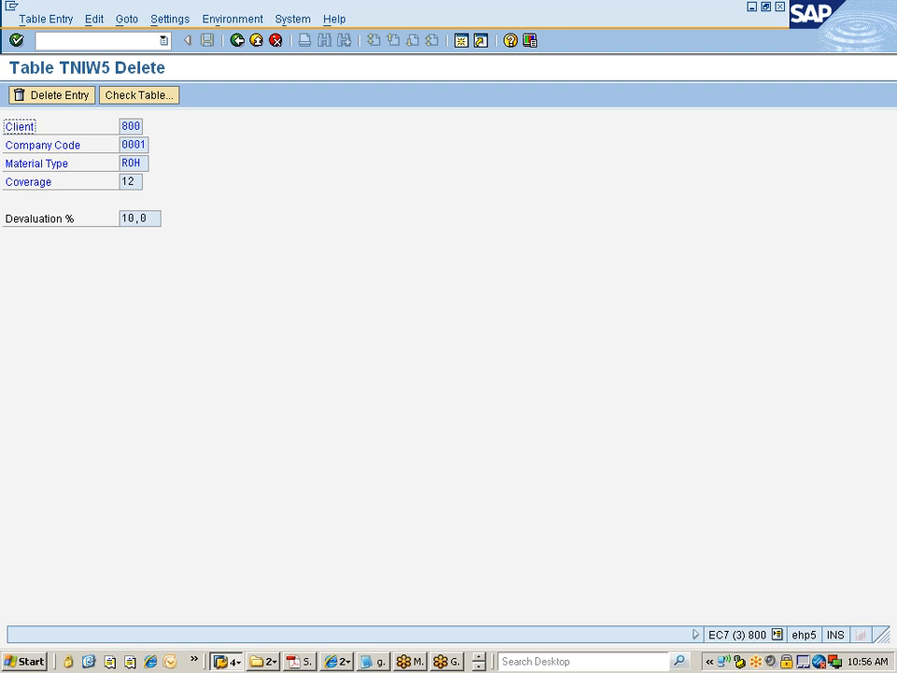
left_click(47, 99)
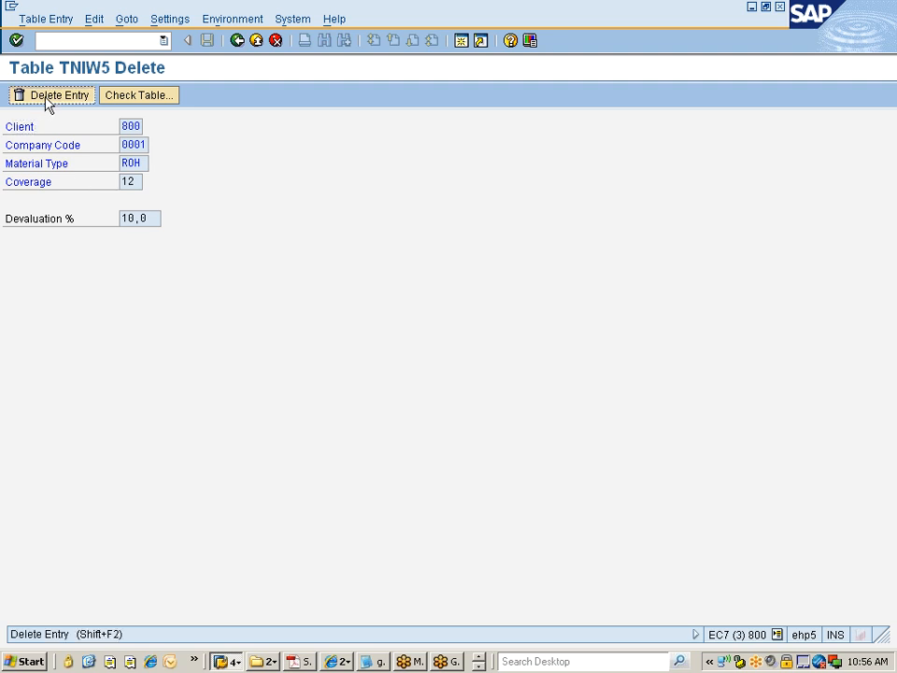
left_click(48, 97)
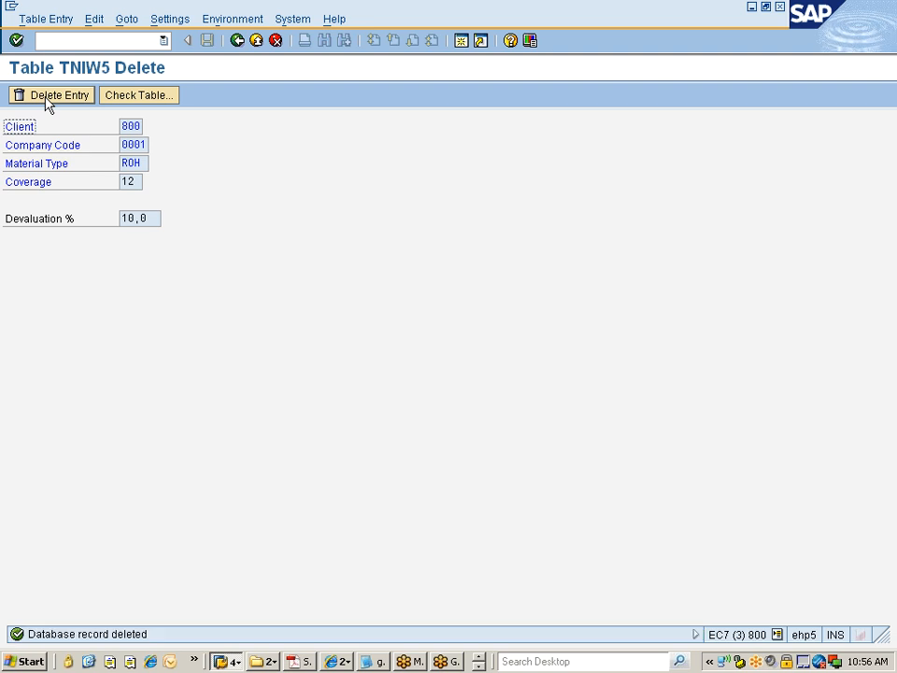
left_click(237, 42)
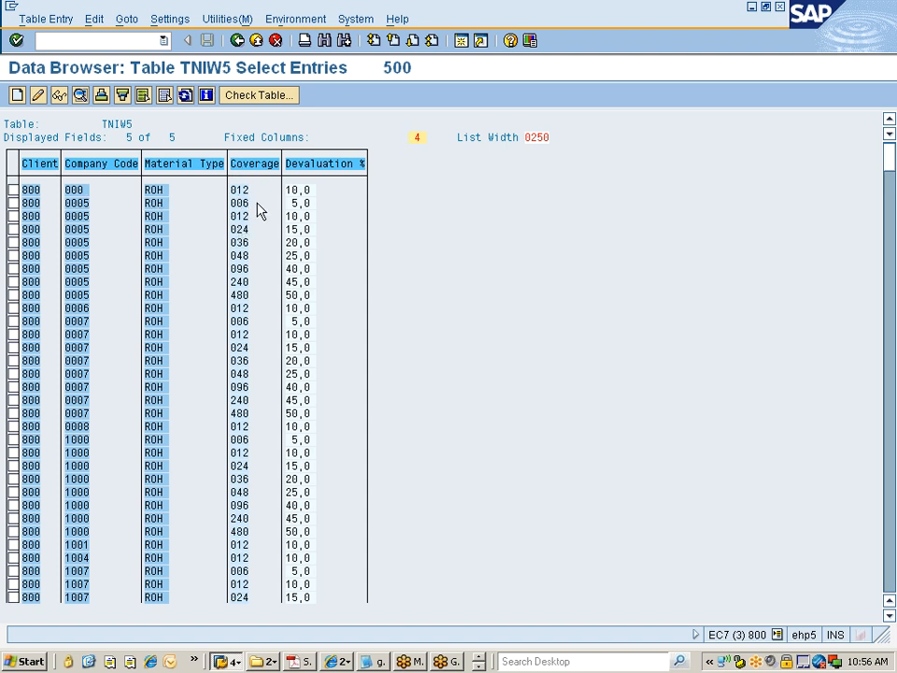
Step: Switch to the company code organizational object window and copy company code 1000 to 7777
left_click(237, 40)
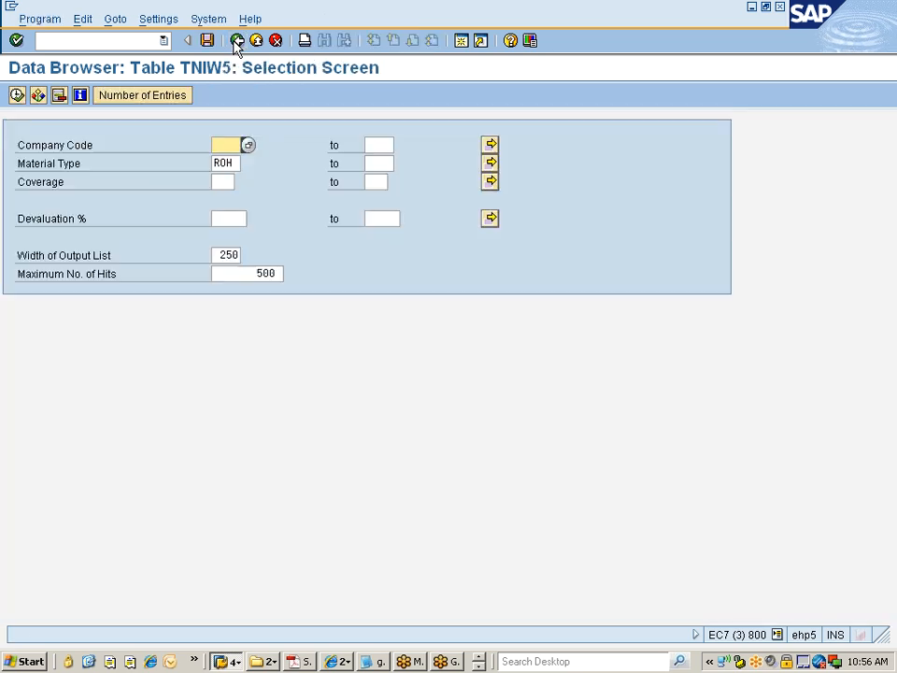
left_click(227, 661)
left_click(245, 623)
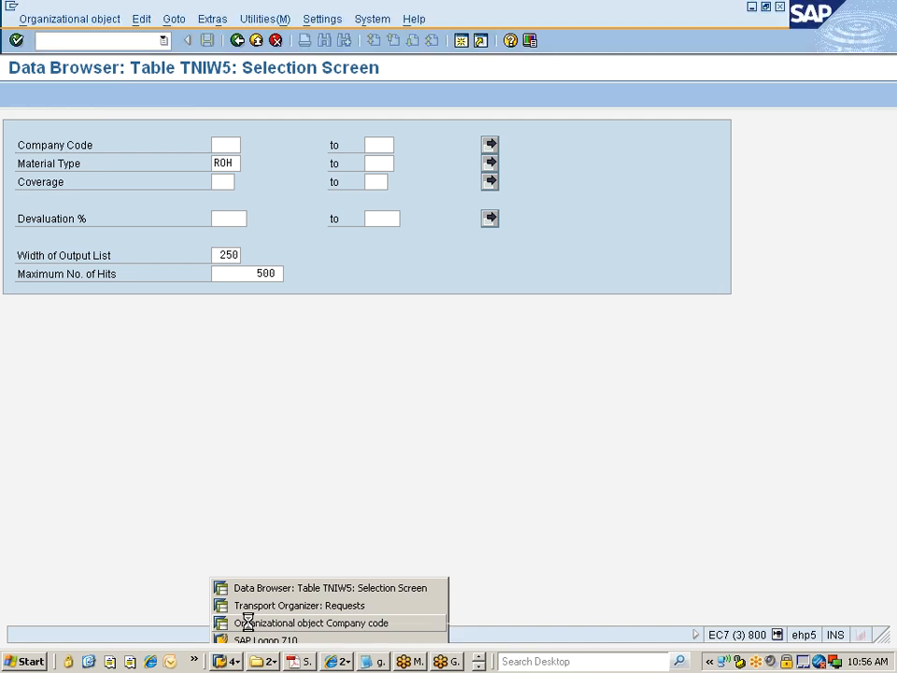
left_click(38, 95)
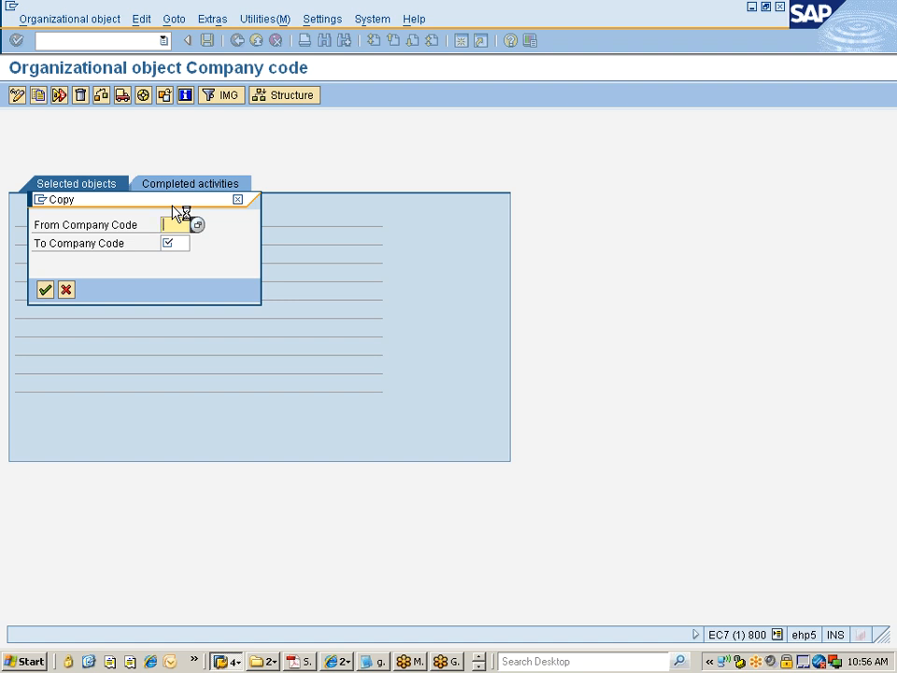
type("1000")
key("Tab")
type("7777")
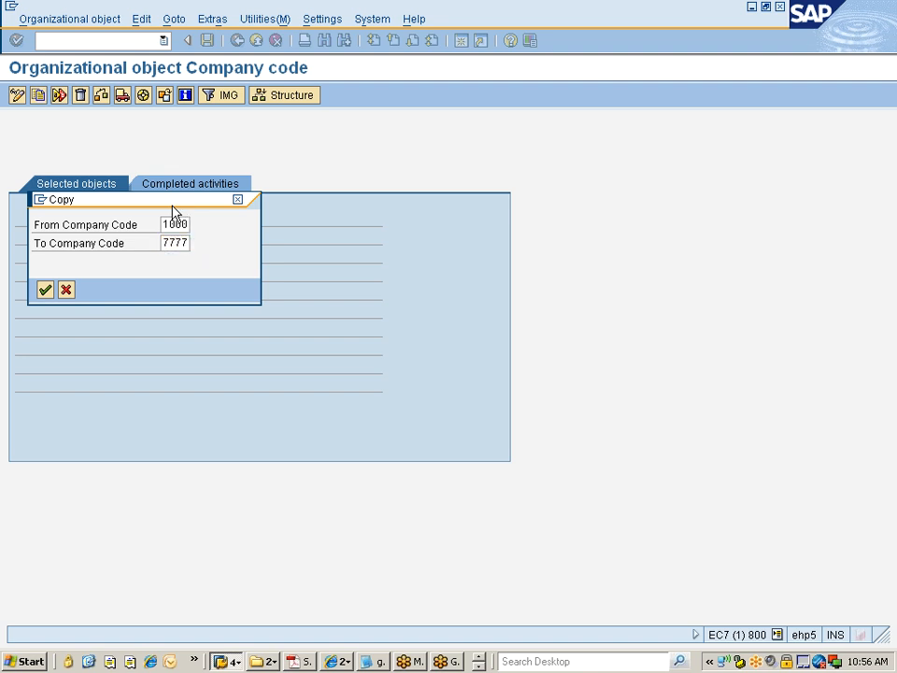
key("Return")
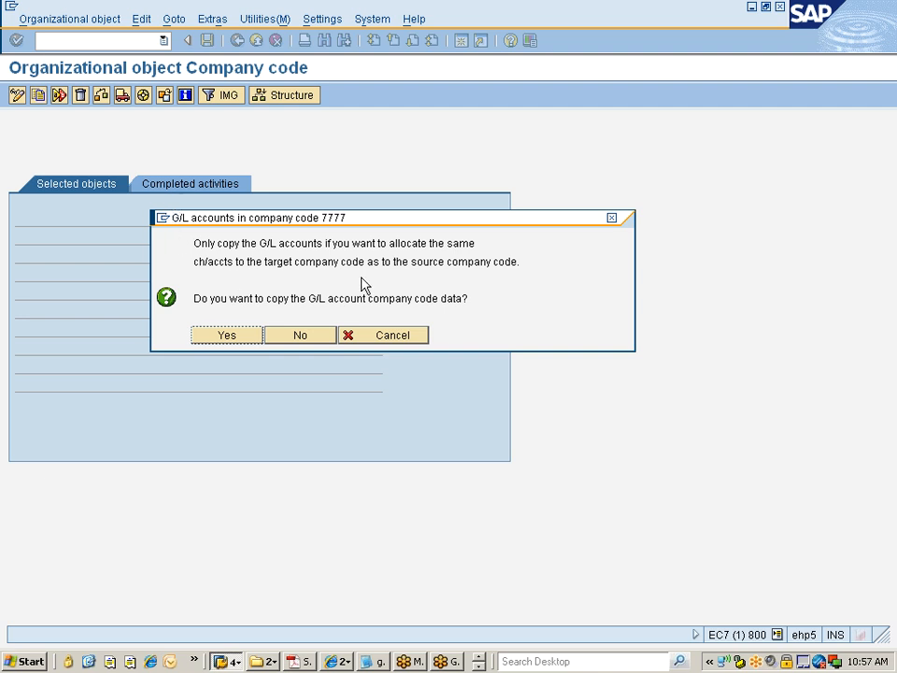
Step: Accept copying the G/L account company code data and allocate local currency INR to the target company code
left_click(249, 337)
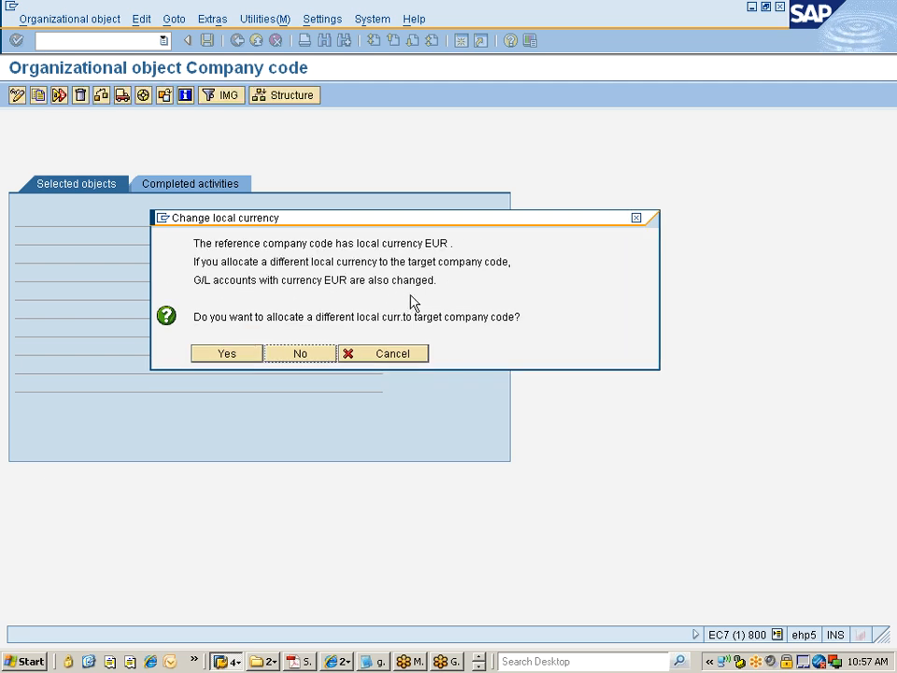
left_click(226, 354)
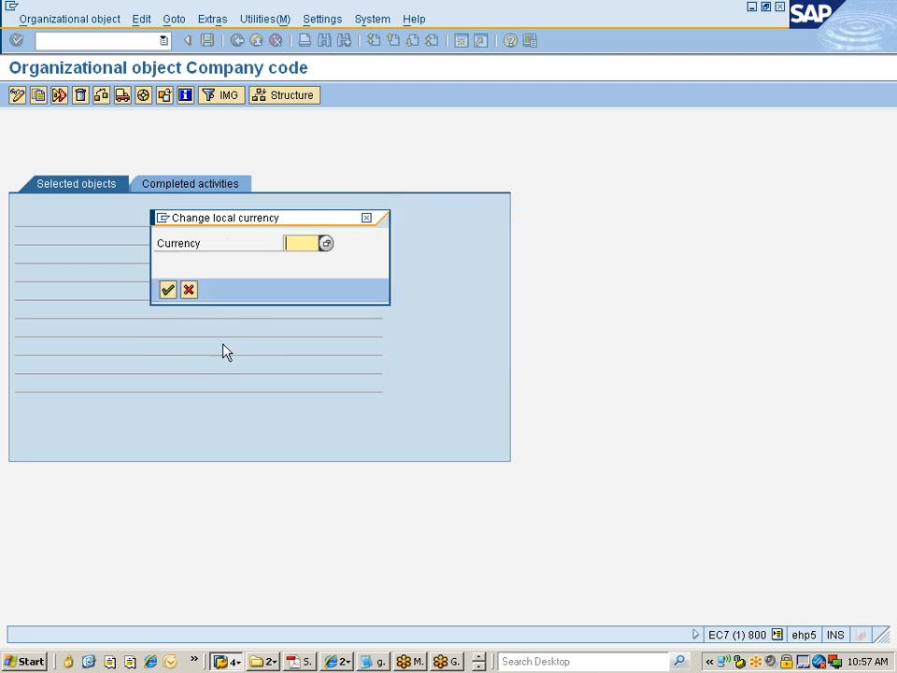
type("INR")
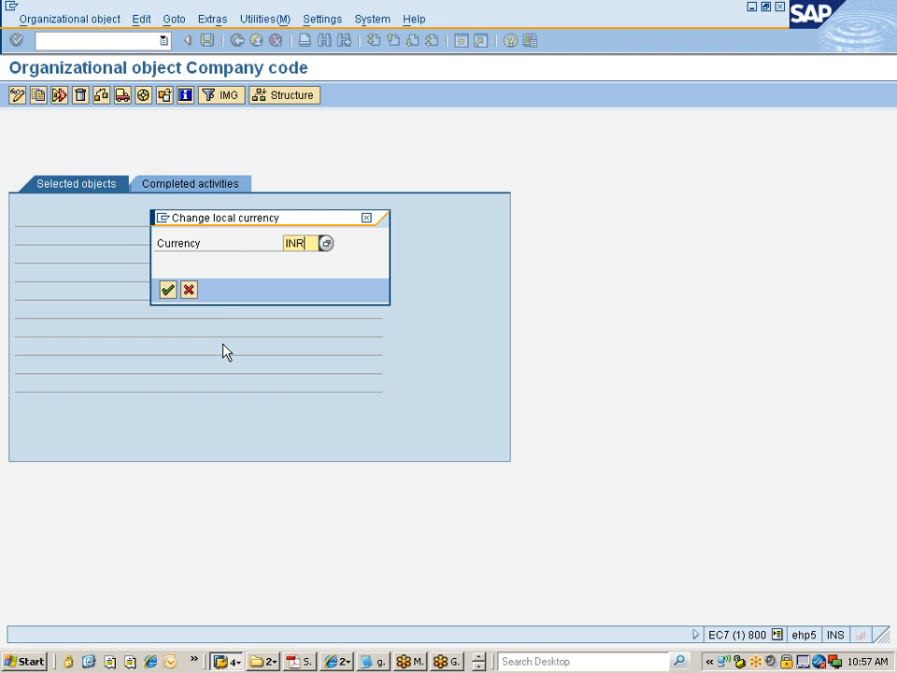
key("Return")
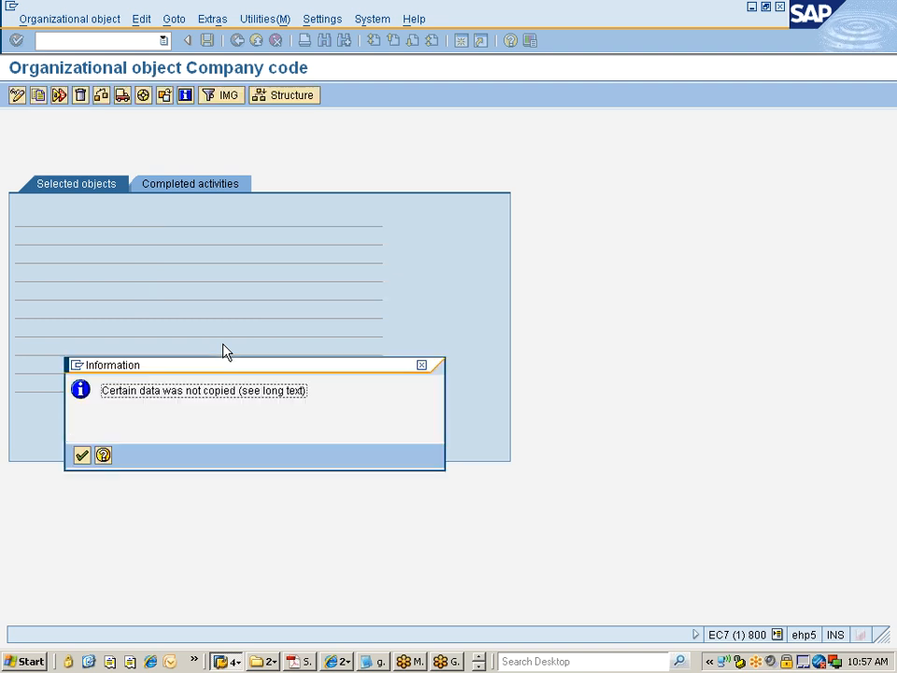
Step: Acknowledge the copy messages, decline transporting number ranges, and assign customizing request EC7K900551
key("Return")
key("Return")
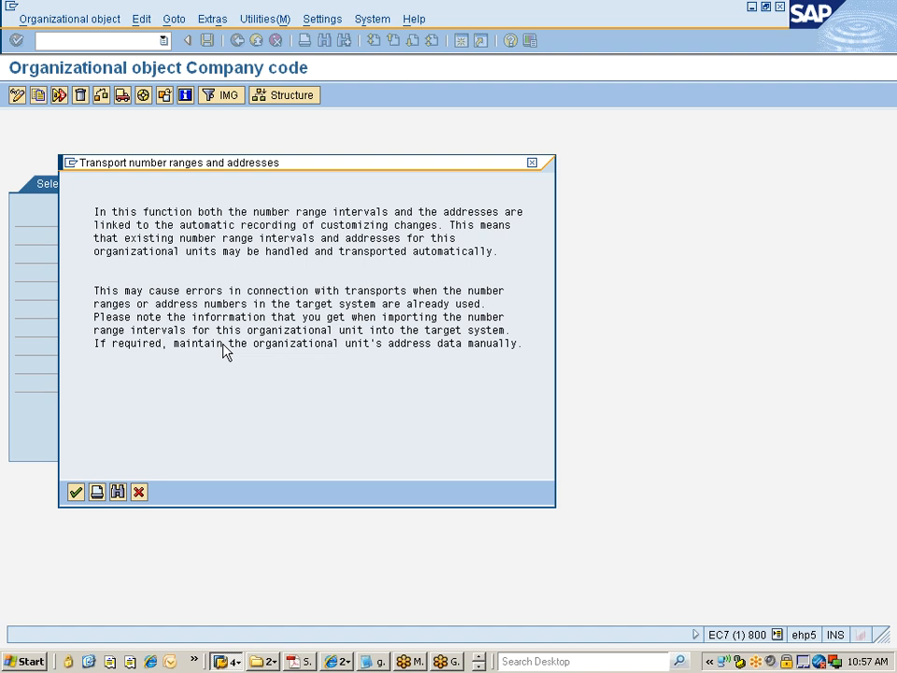
key("Return")
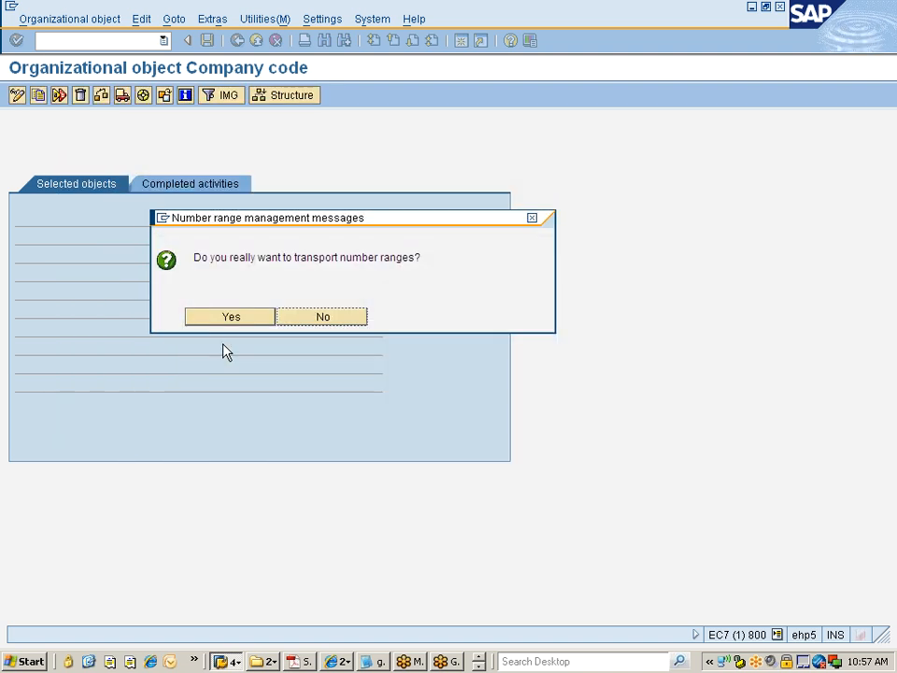
left_click(316, 321)
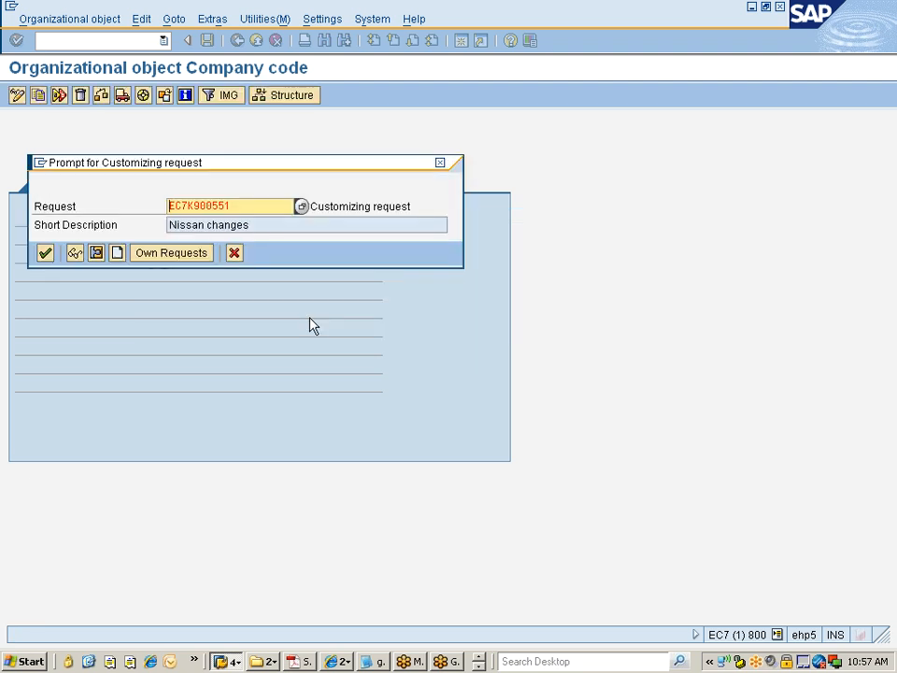
left_click(232, 206)
left_click(45, 253)
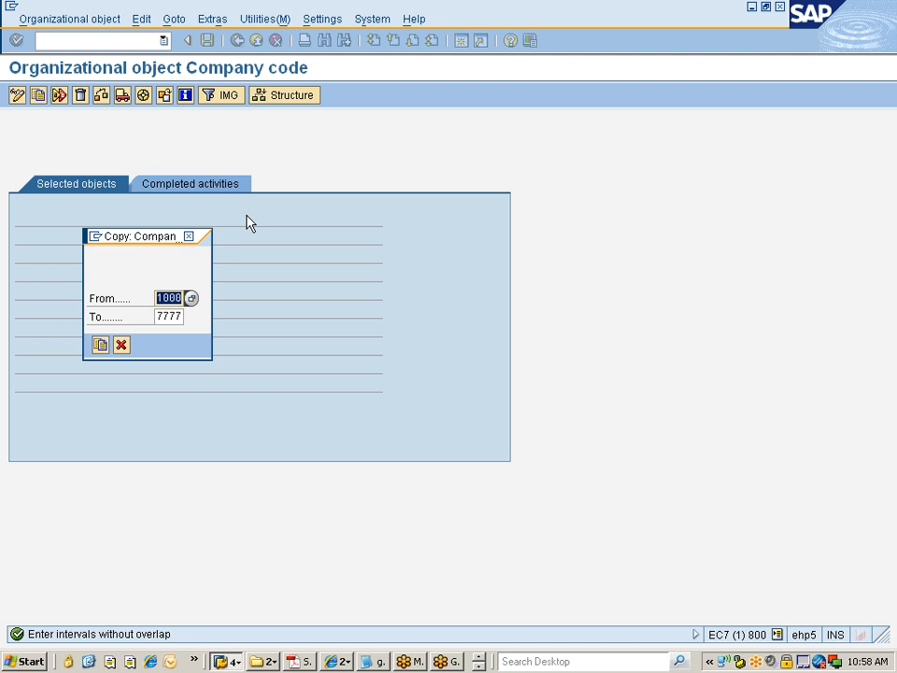
Step: Copy the company code number ranges from 0001 to 7777 and acknowledge the result
type("0001")
key("Tab")
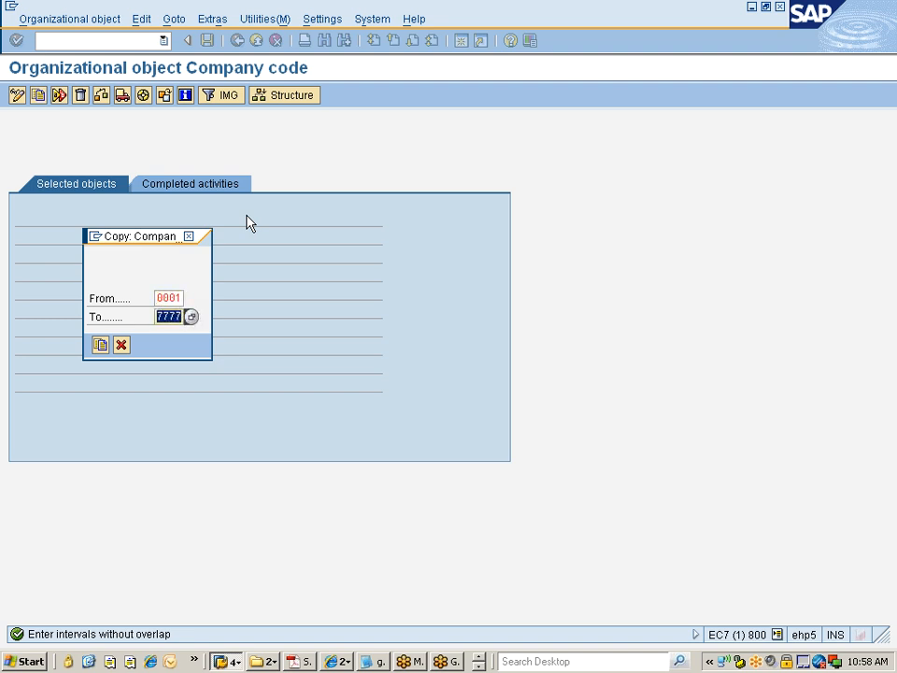
left_click(100, 345)
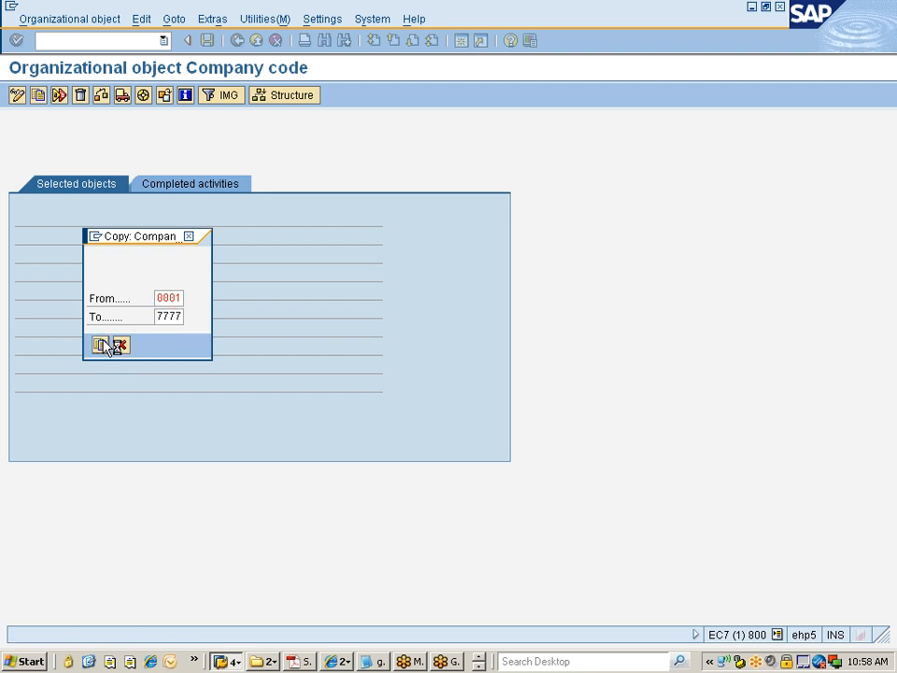
left_click(76, 493)
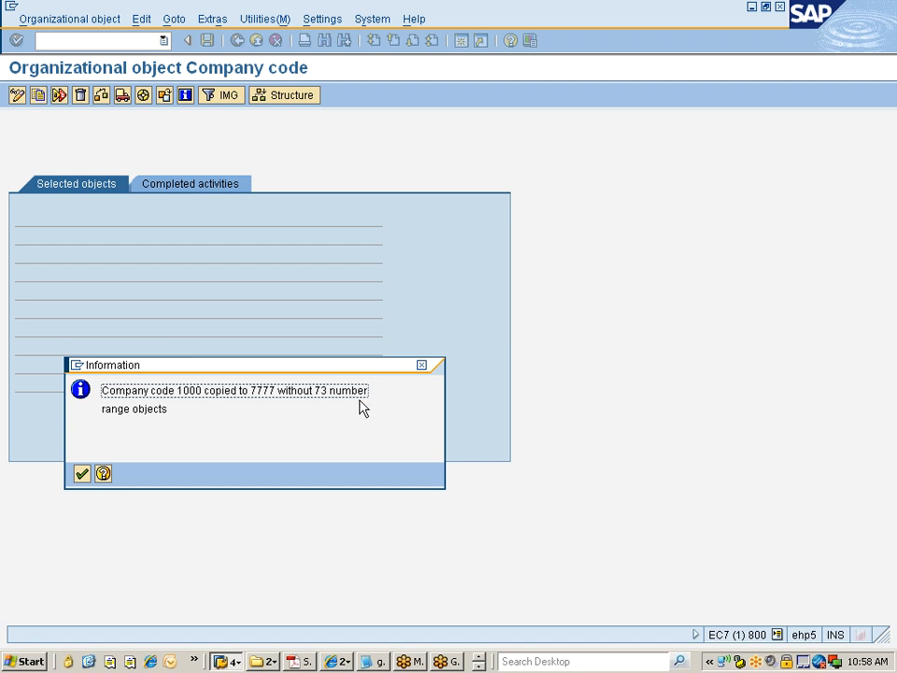
left_click(81, 475)
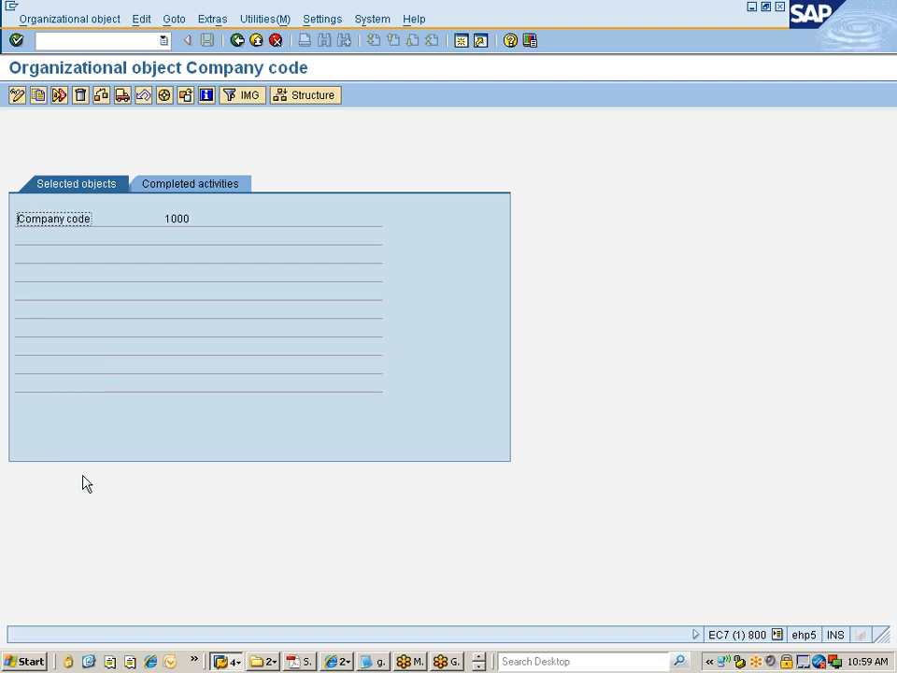
Step: Review the completed activities list for the company code copy
left_click(193, 186)
left_click_drag(39, 273, 216, 274)
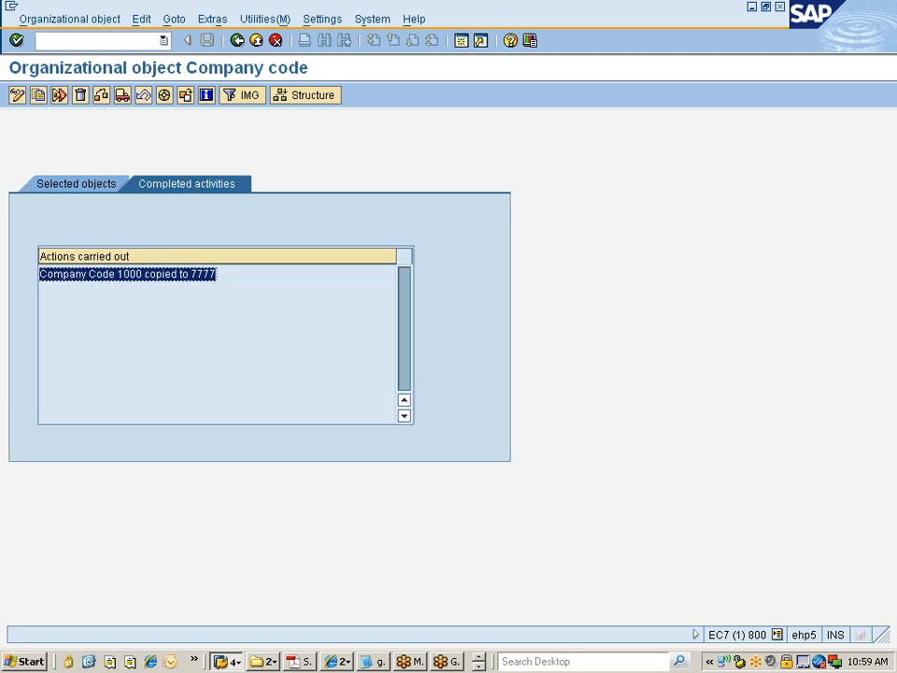
left_click(217, 274)
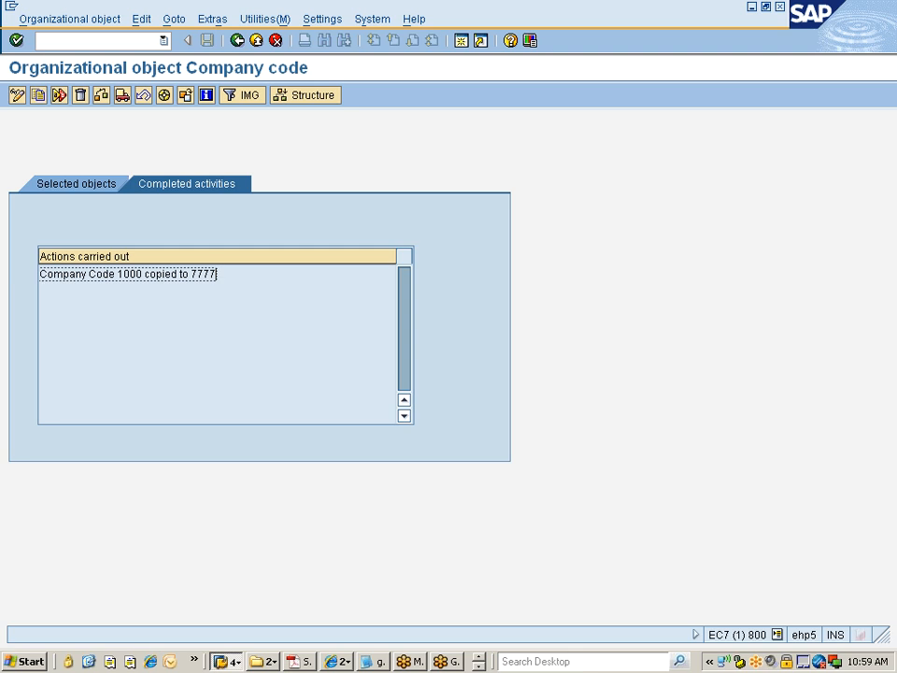
Step: Open the Edit Company Code Data activity and position the overview on company code 7777
left_click(239, 40)
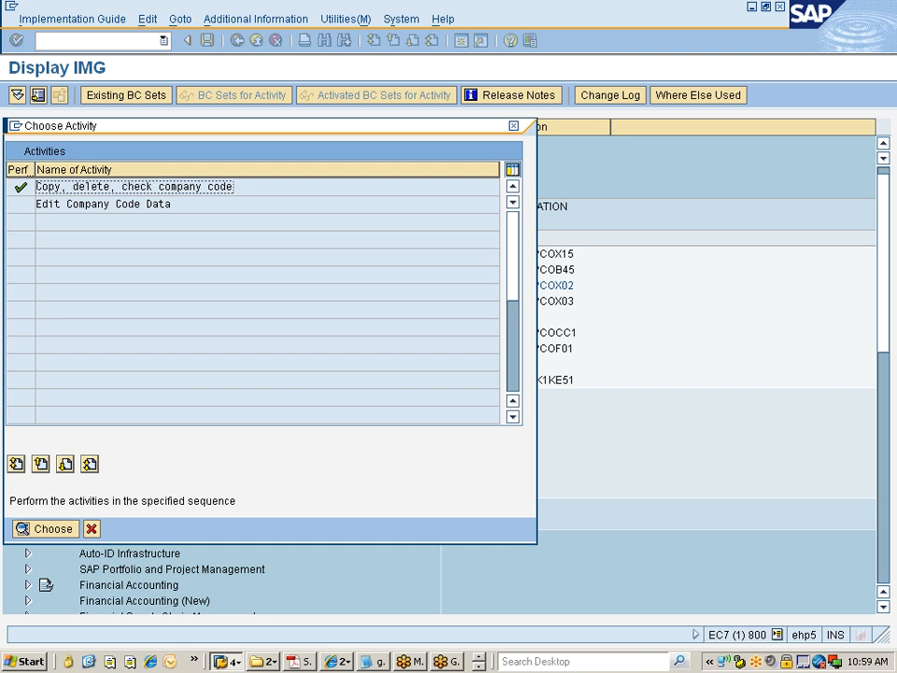
double_click(114, 205)
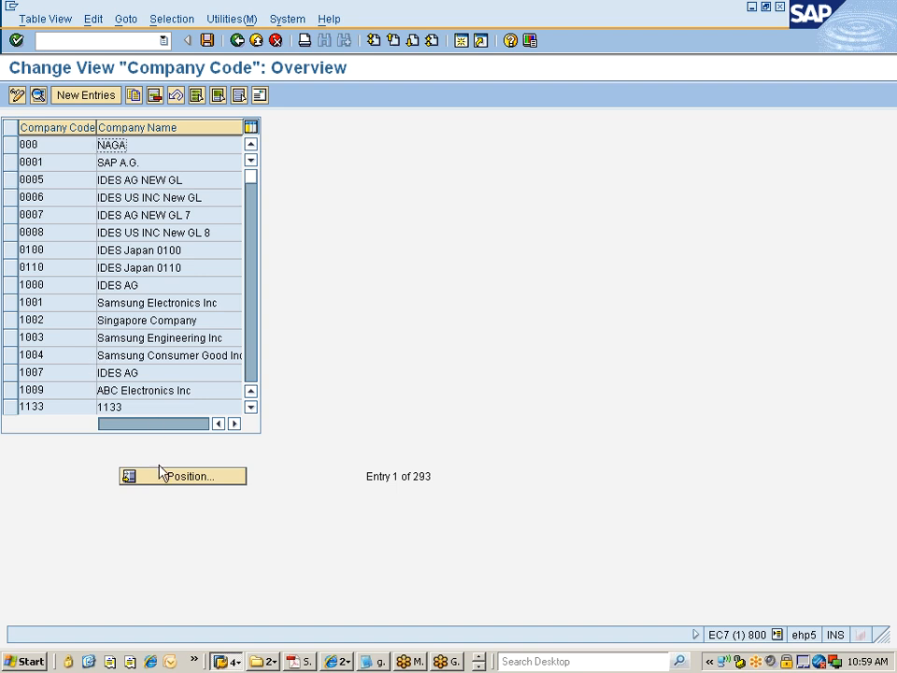
left_click(171, 478)
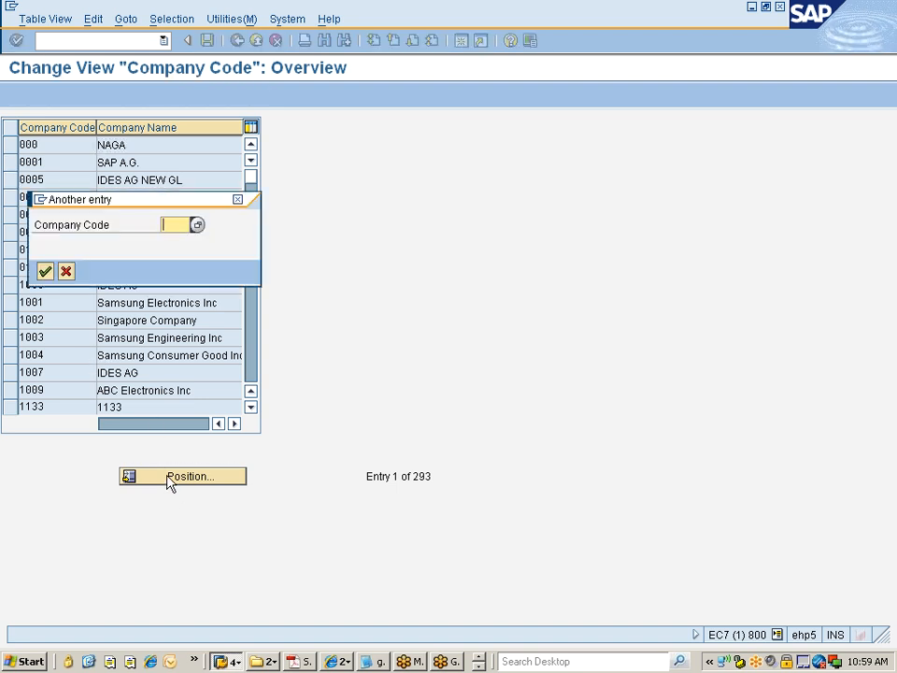
type("7777")
key("Return")
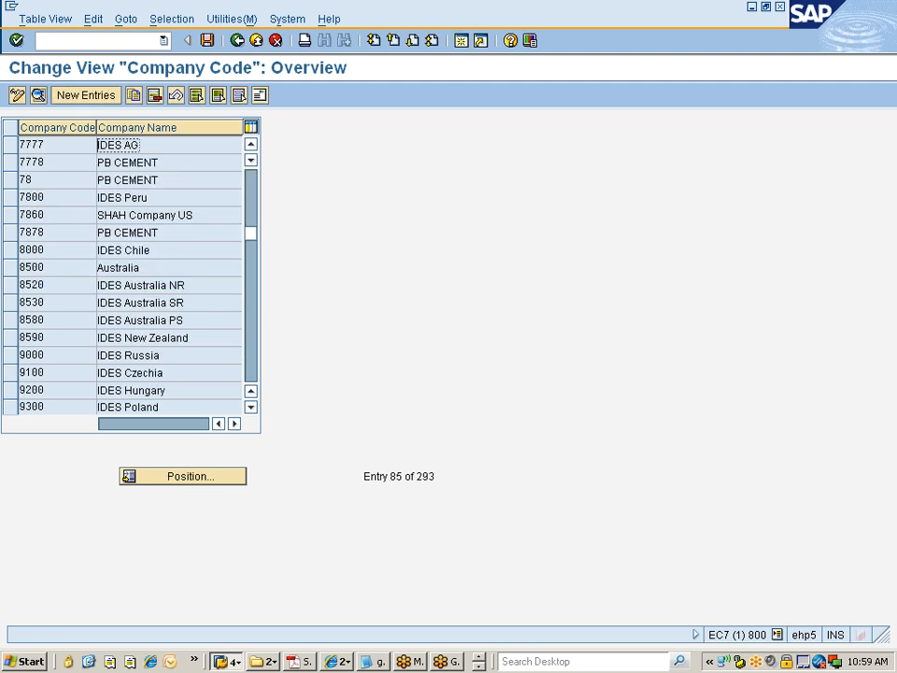
Step: Open the details of company code 7777 and change its company name to Nissan
left_click(9, 148)
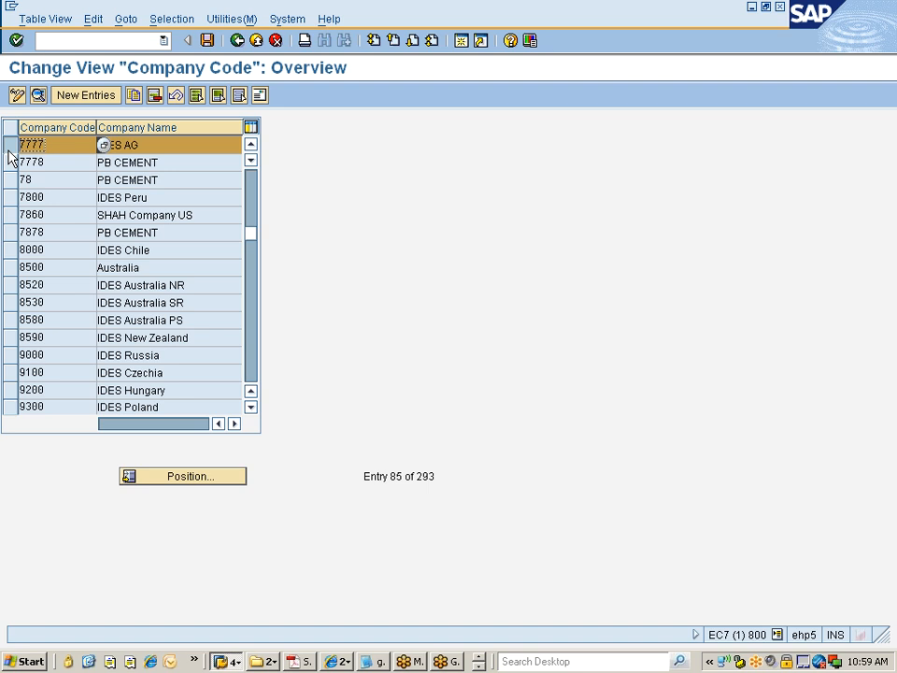
left_click(103, 146)
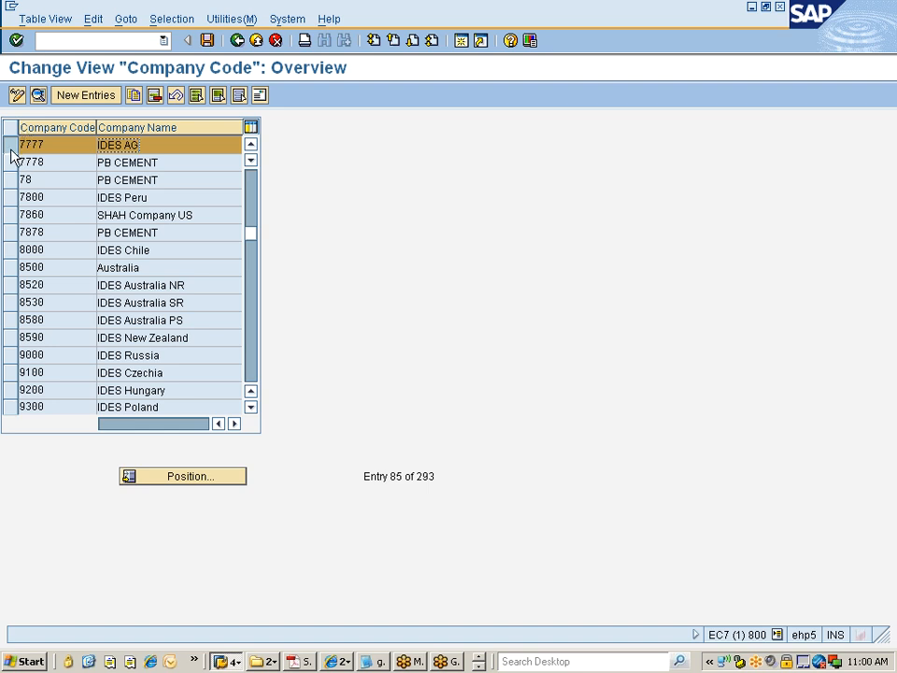
left_click(37, 97)
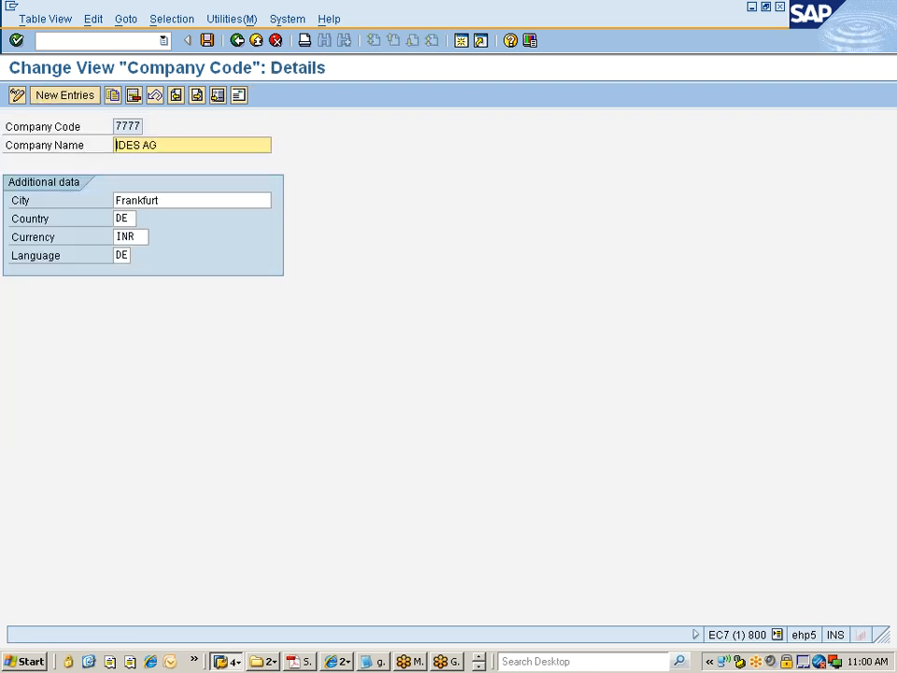
left_click_drag(115, 144, 202, 145)
type("Nissan")
Step: Review the class notes on organisation structure in Excel, then return to the TNIW5 Data Browser session
key("alt+Tab")
key("Tab")
key("alt+Tab")
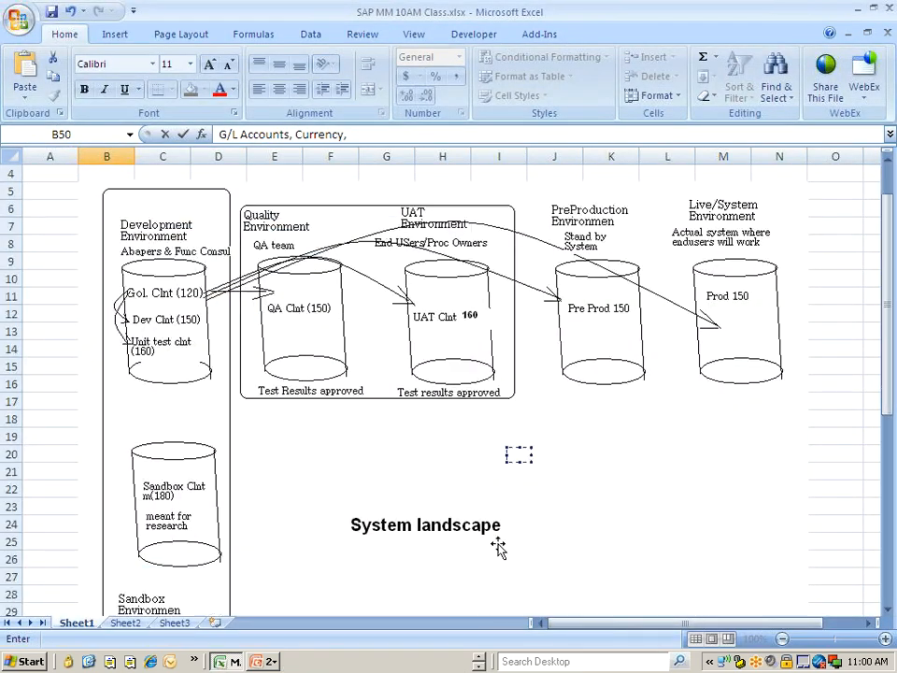
scroll(499, 548, "down", 9)
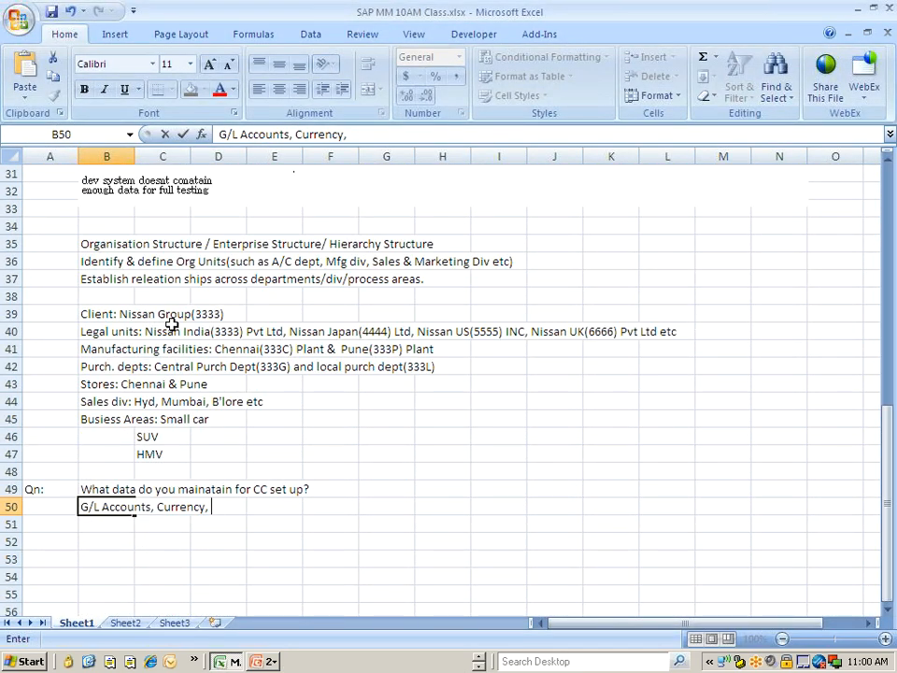
key("alt+Tab")
key("Tab")
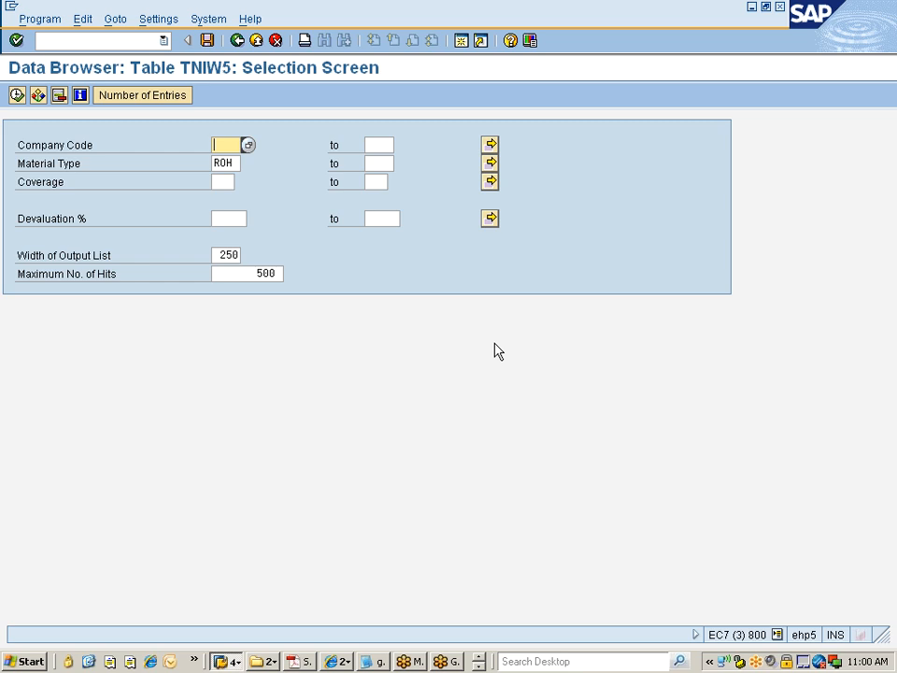
Step: Return to the company code details and set the company name to Nissan India Pvt Ltd
key("alt+Tab")
key("Tab")
key("Tab")
key("alt+Tab")
key("Tab")
key("Tab")
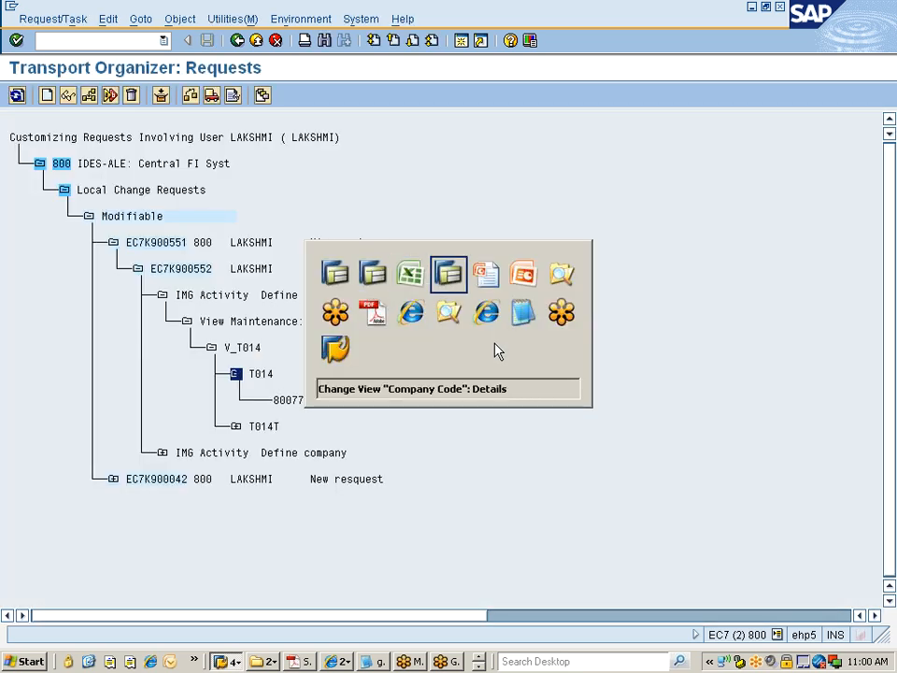
type("I")
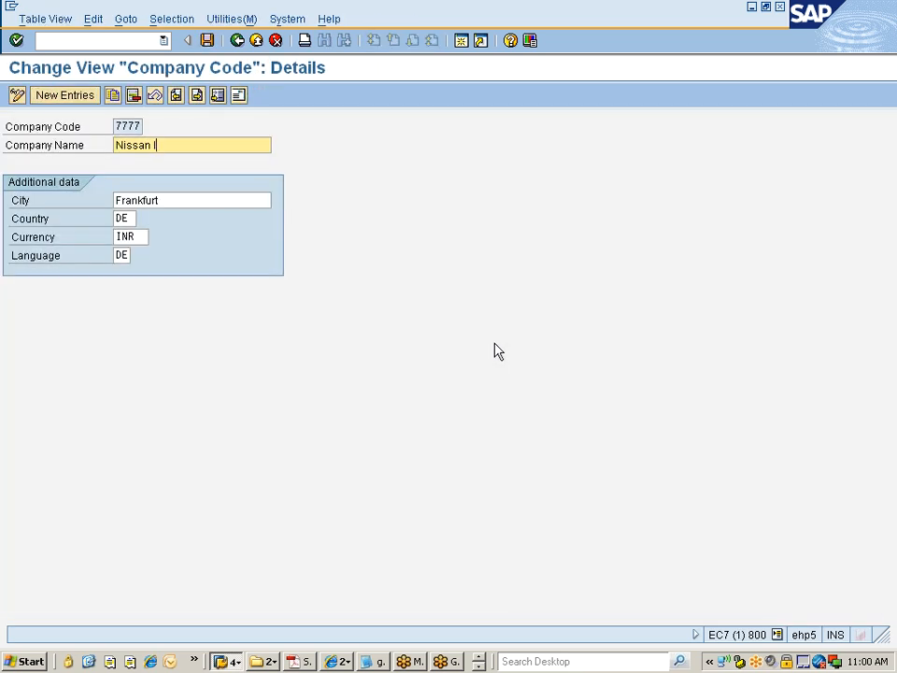
type("ndia Pvt Ltd")
Step: Set the city to Chennai, the country to IN and the language to EN
key("Tab")
type("Chennai")
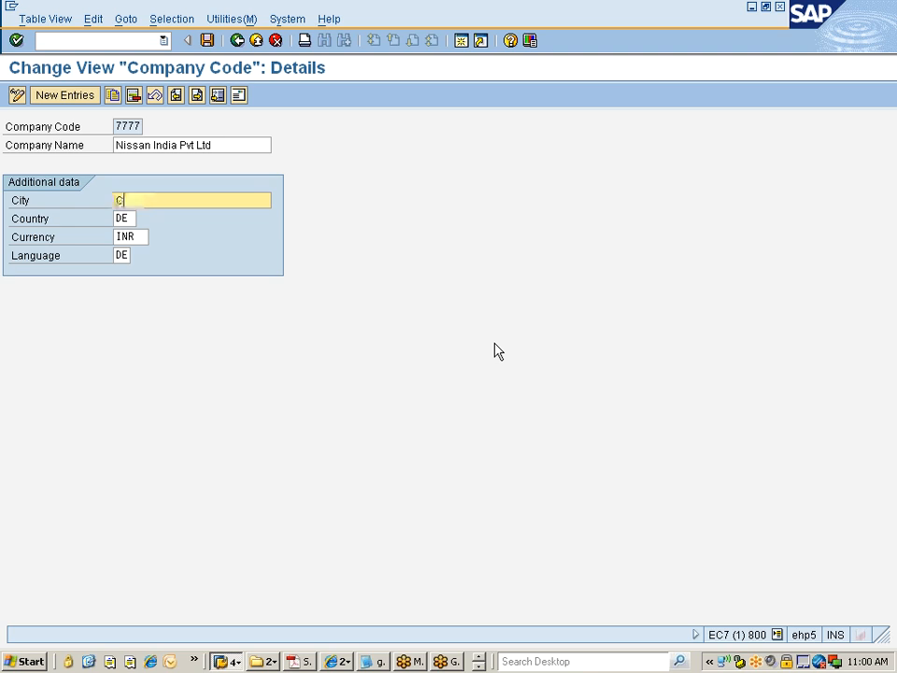
key("Tab")
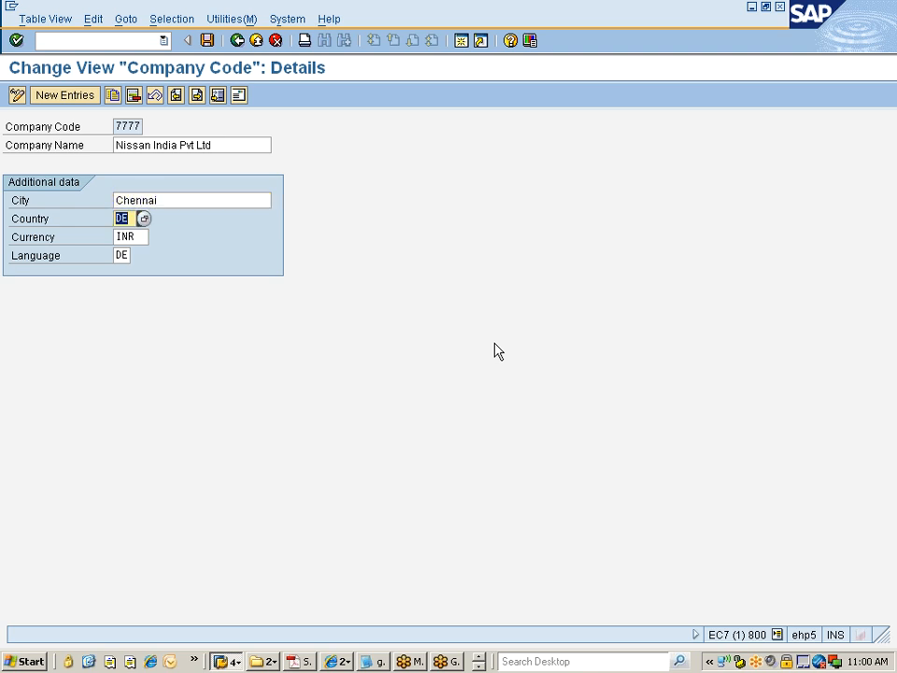
type("IN")
key("Tab")
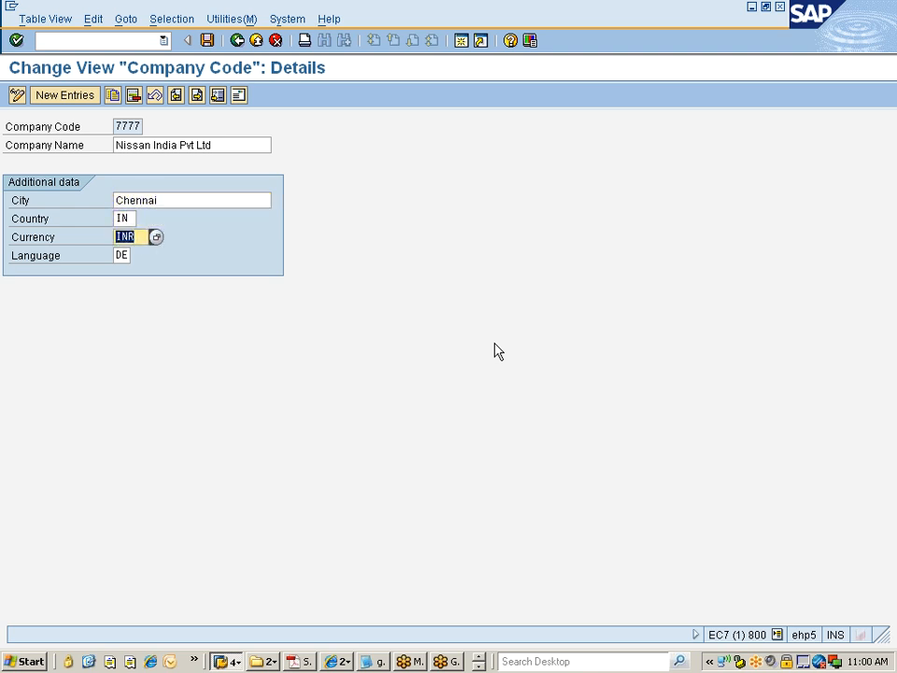
key("Tab")
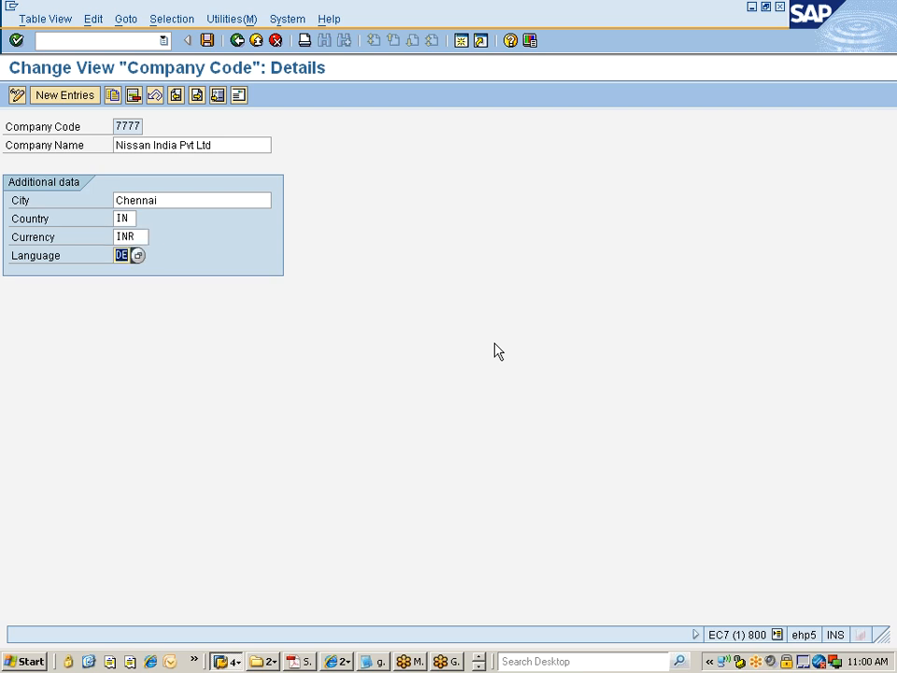
type("EN")
key("Tab")
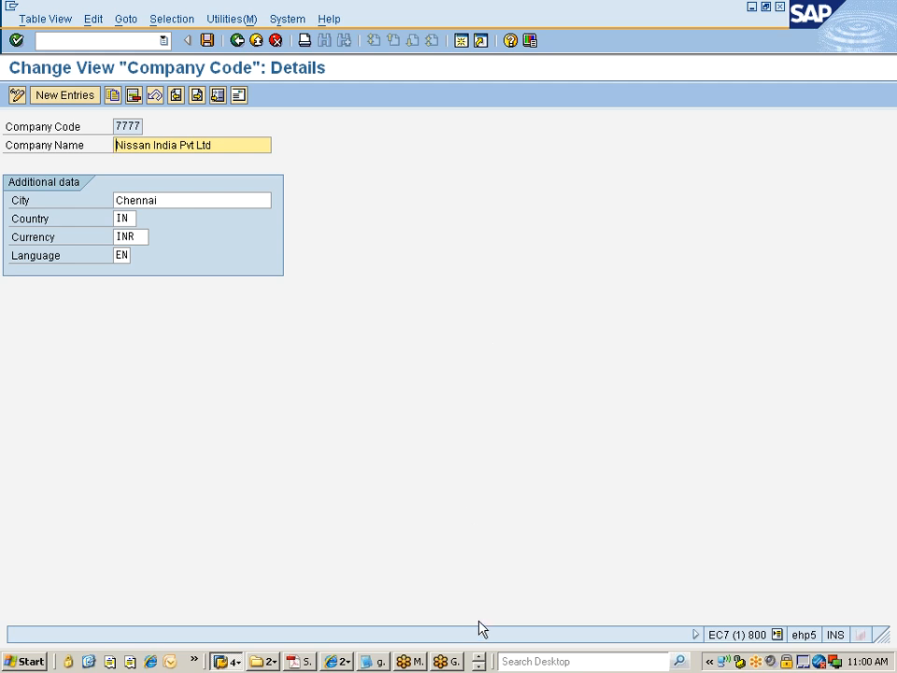
Step: Extend the class note in cell B50 with "Name & Description & Address, COA" in the Excel sheet
key("alt+Tab")
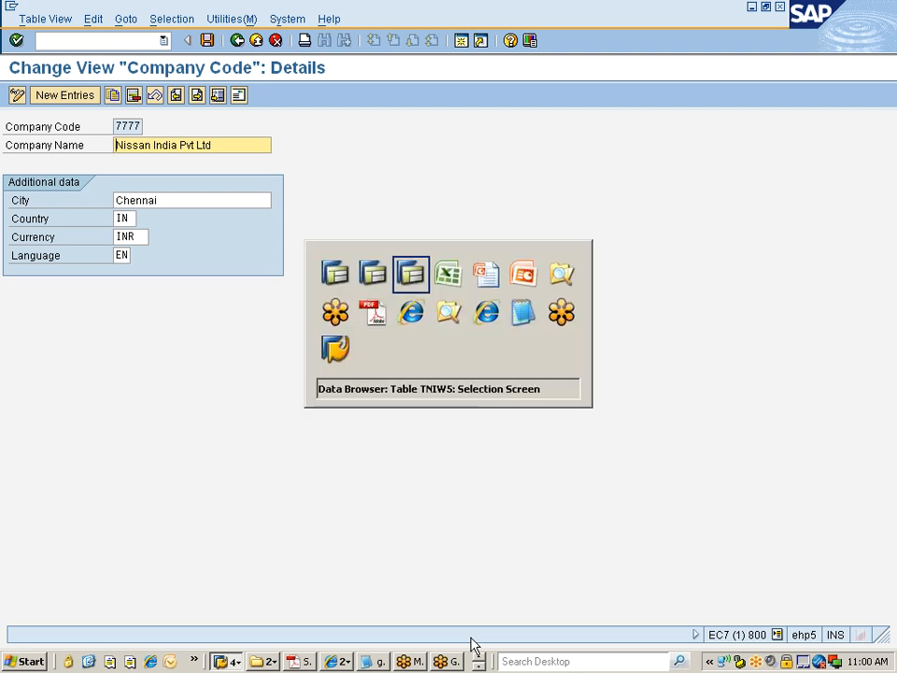
key("alt+Tab")
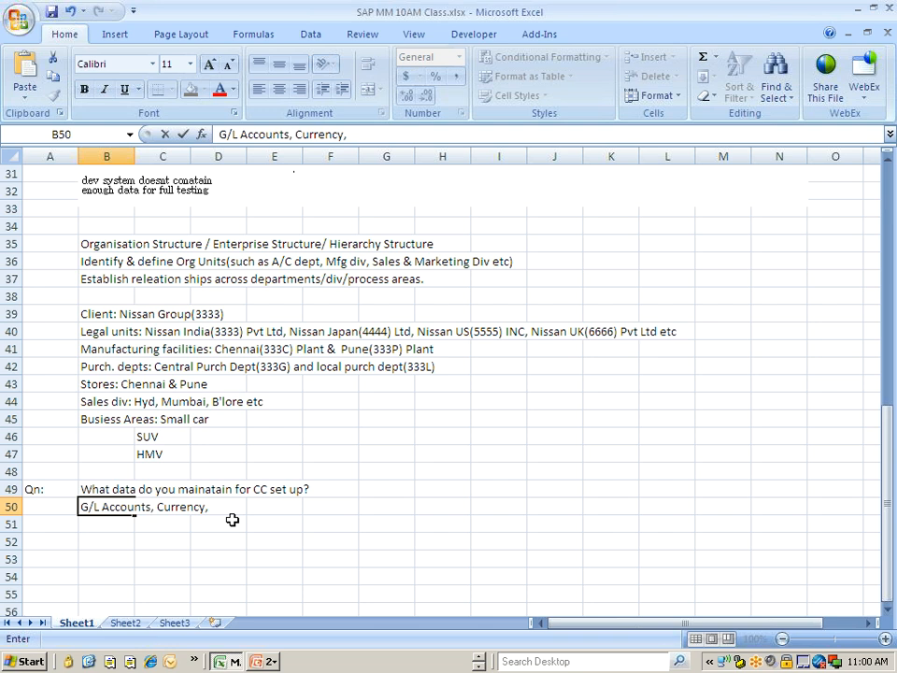
type("Name & Desc")
type("riptio")
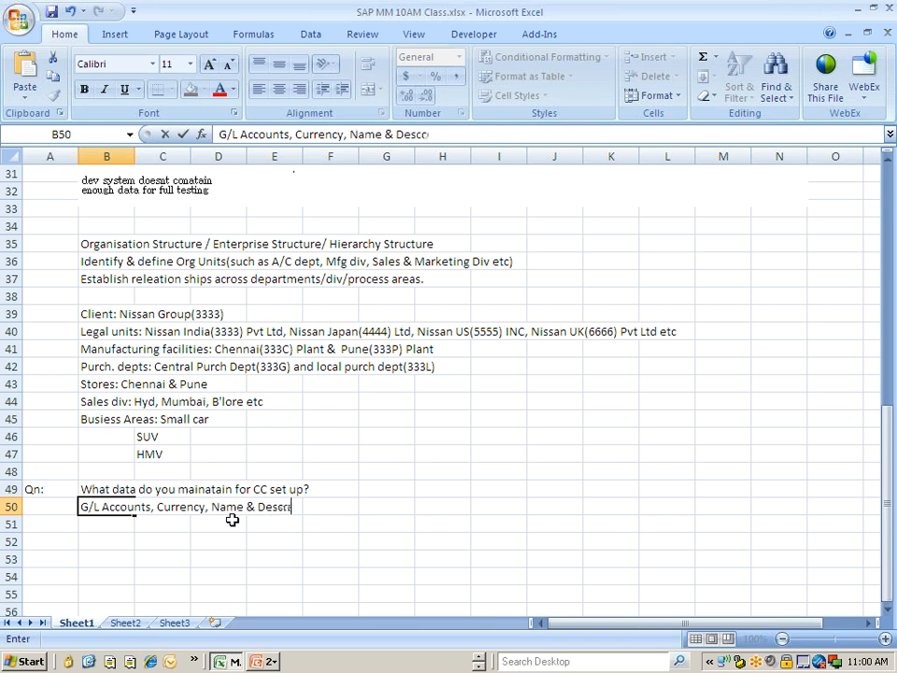
type("n")
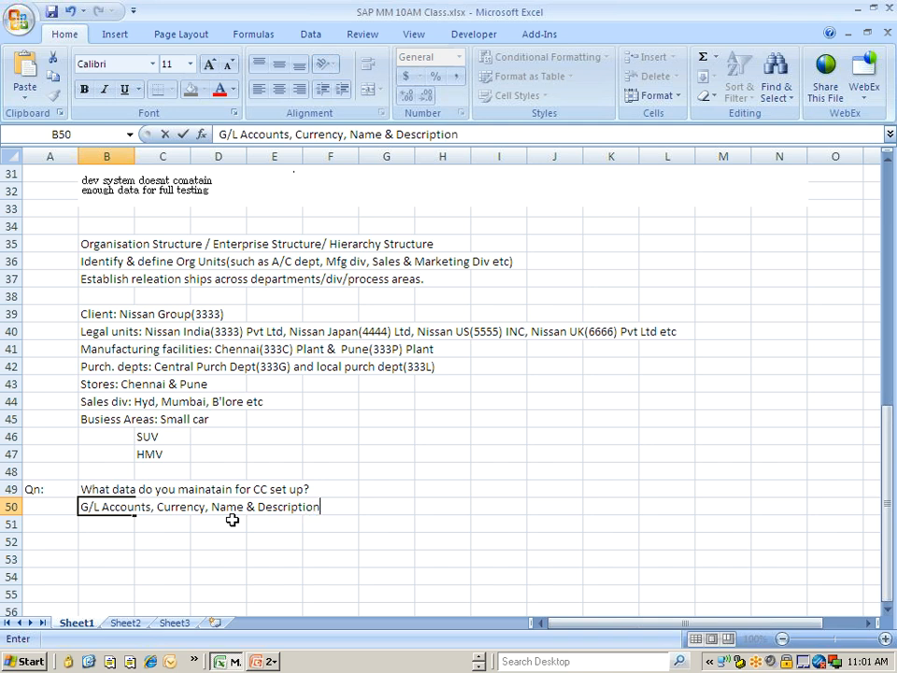
type(", A")
left_click(239, 509)
key("Delete")
type("&  Address")
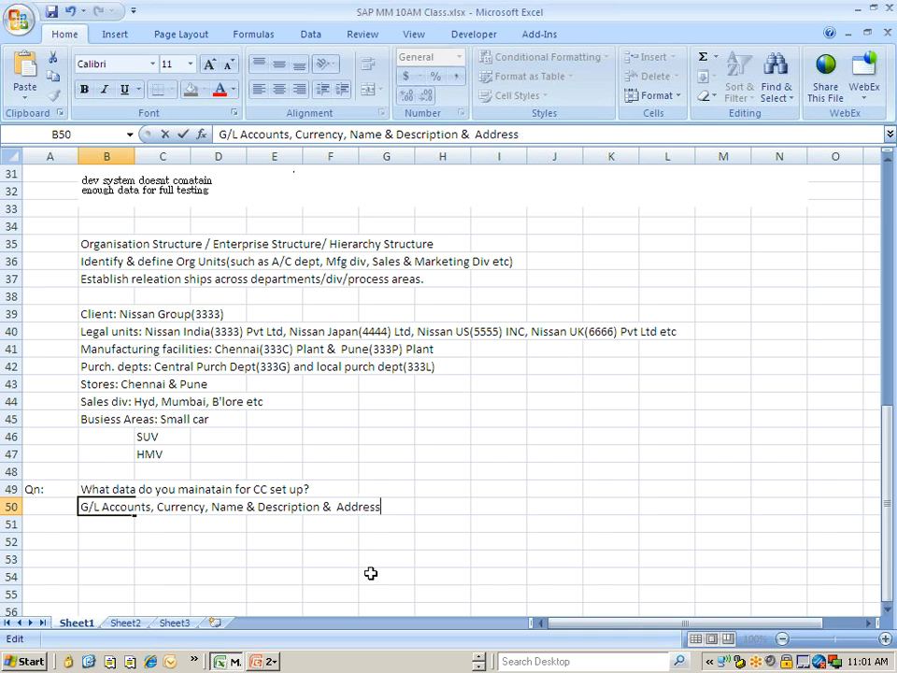
type(", COA,")
key("alt+Tab")
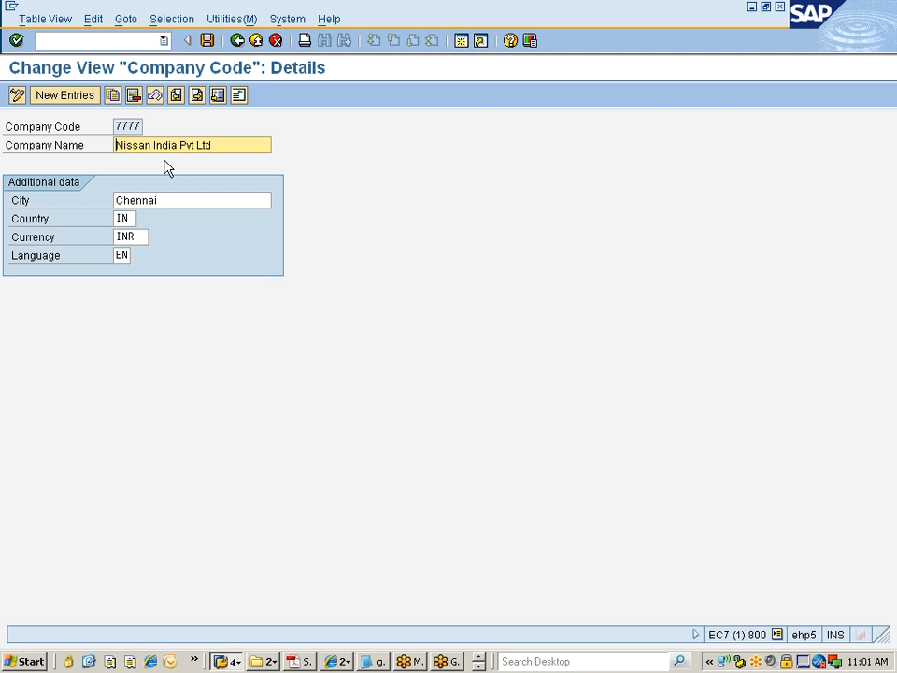
left_click(239, 98)
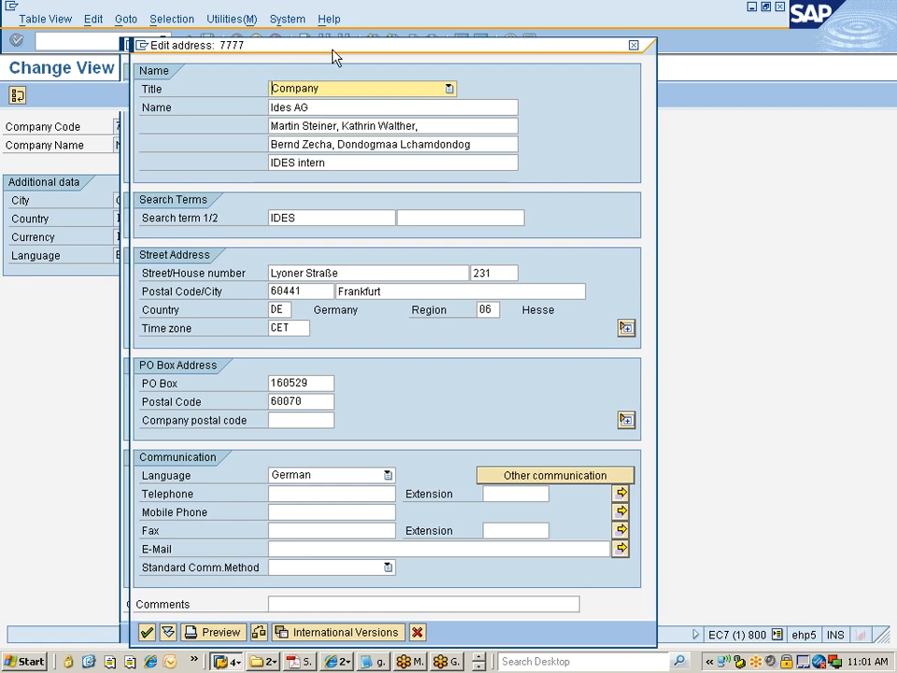
left_click_drag(311, 50, 529, 10)
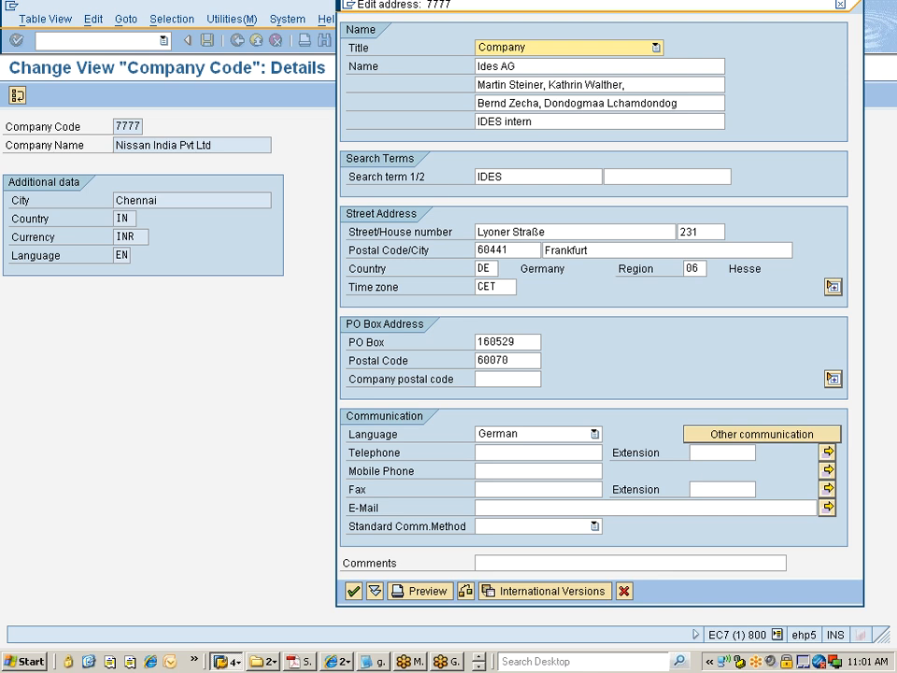
left_click(841, 6)
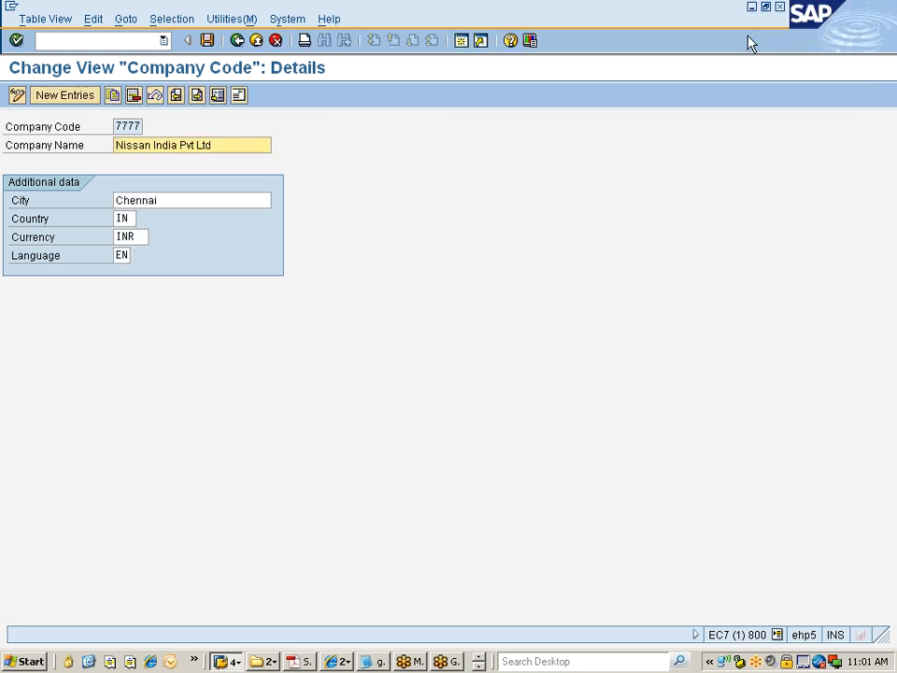
Step: Copy the company name and paste it as the name in the company code's address
left_click_drag(211, 145, 115, 145)
key("ctrl+c")
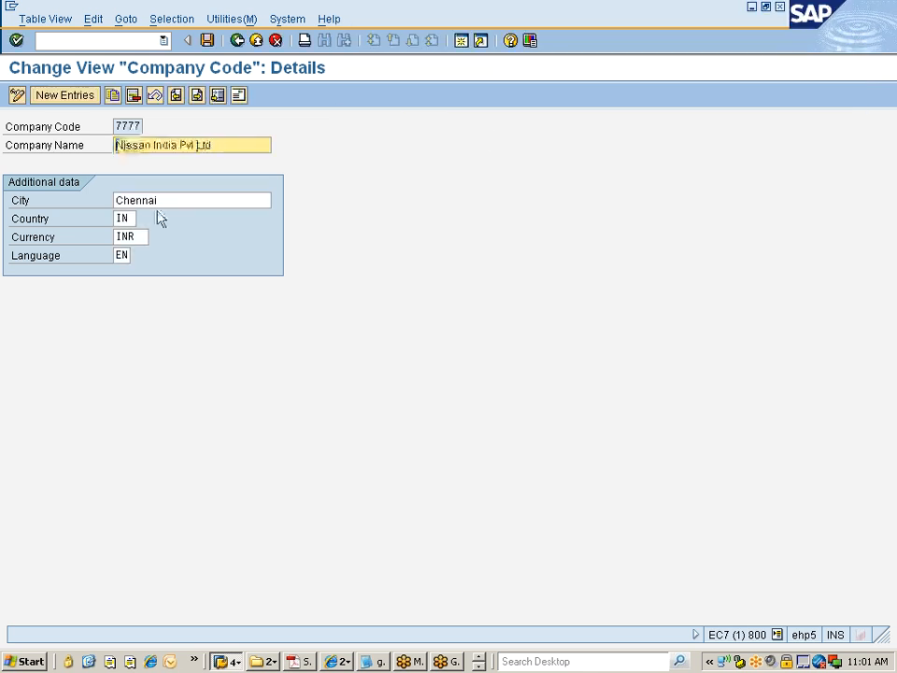
left_click(239, 96)
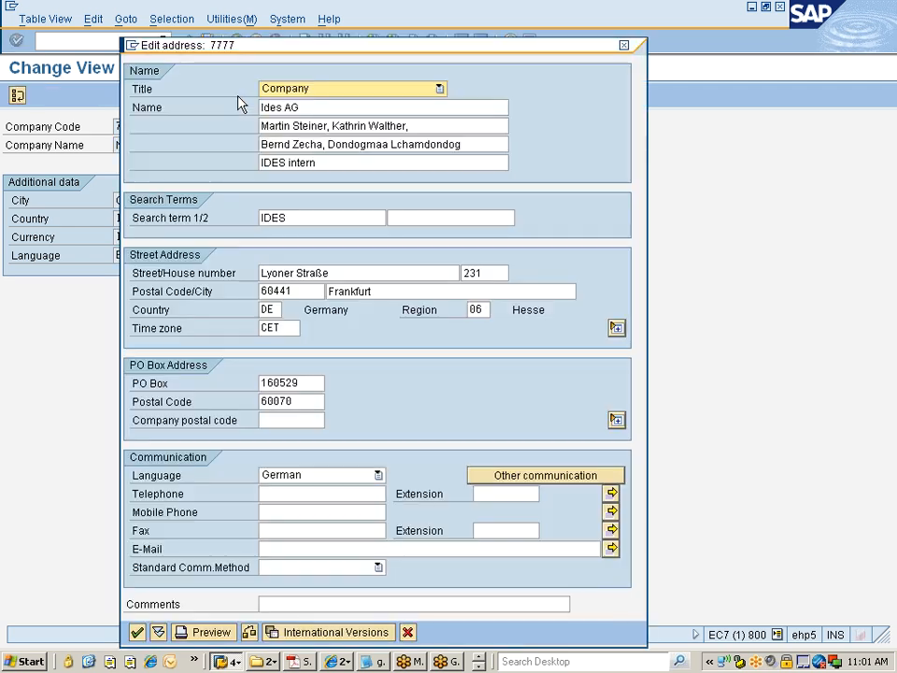
key("Tab")
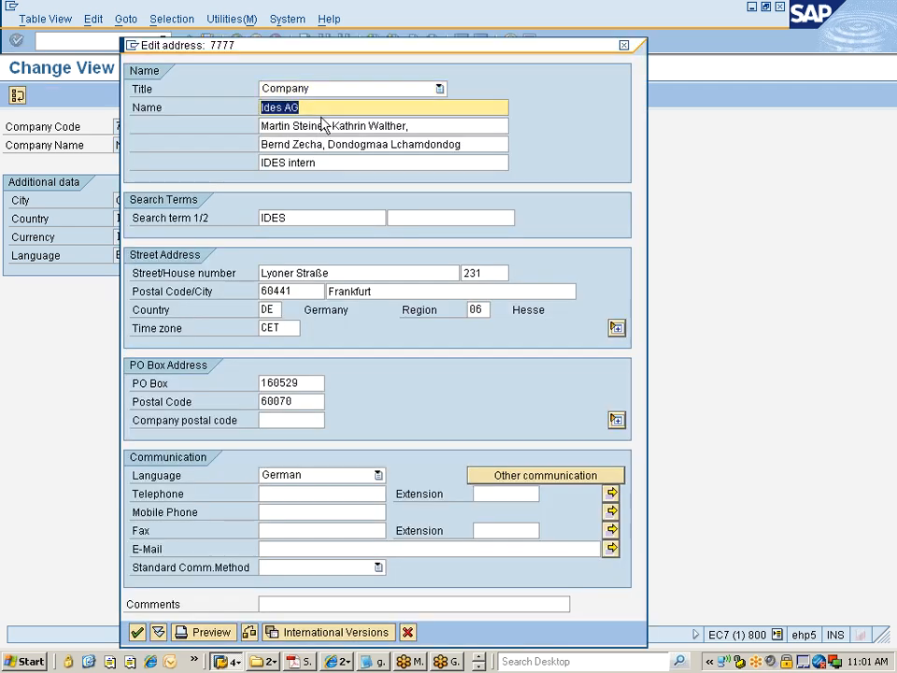
key("ctrl+v")
key("Tab")
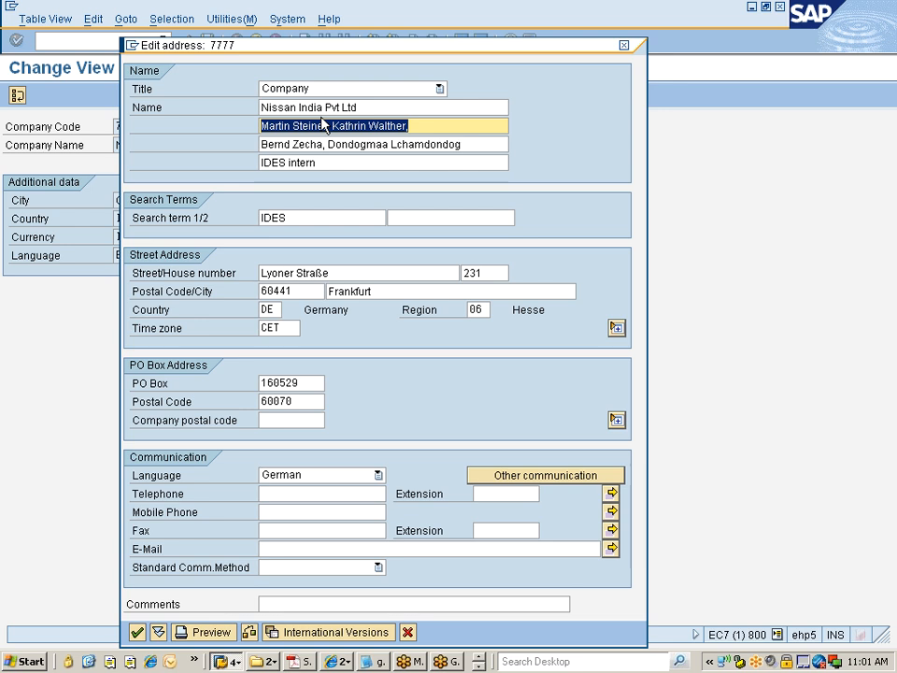
Step: Fill the next name lines with StereeT#123 and Chennai, and clear the fourth name line
type("S")
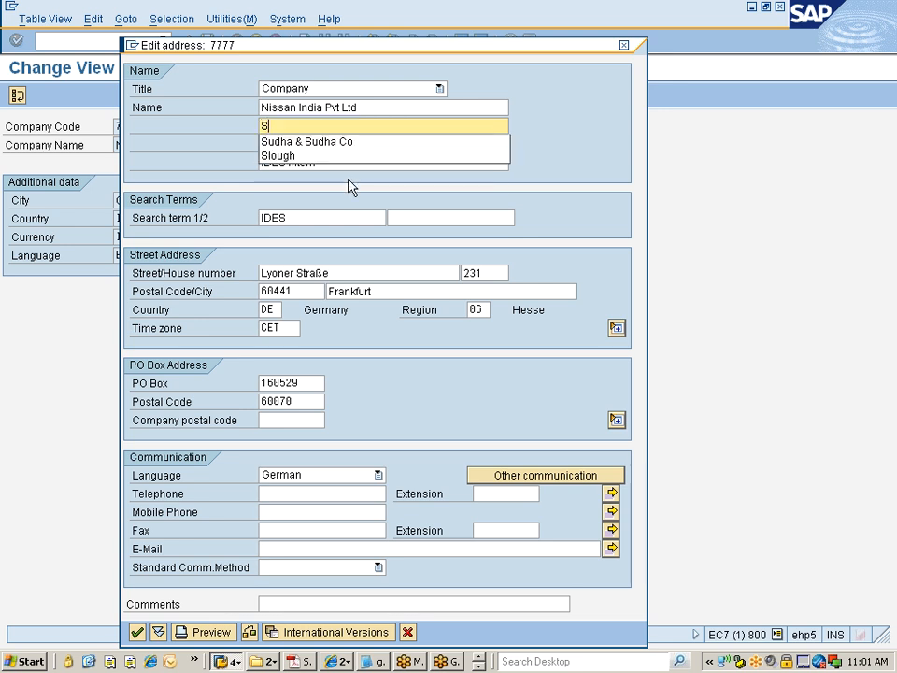
type("tereeT#123")
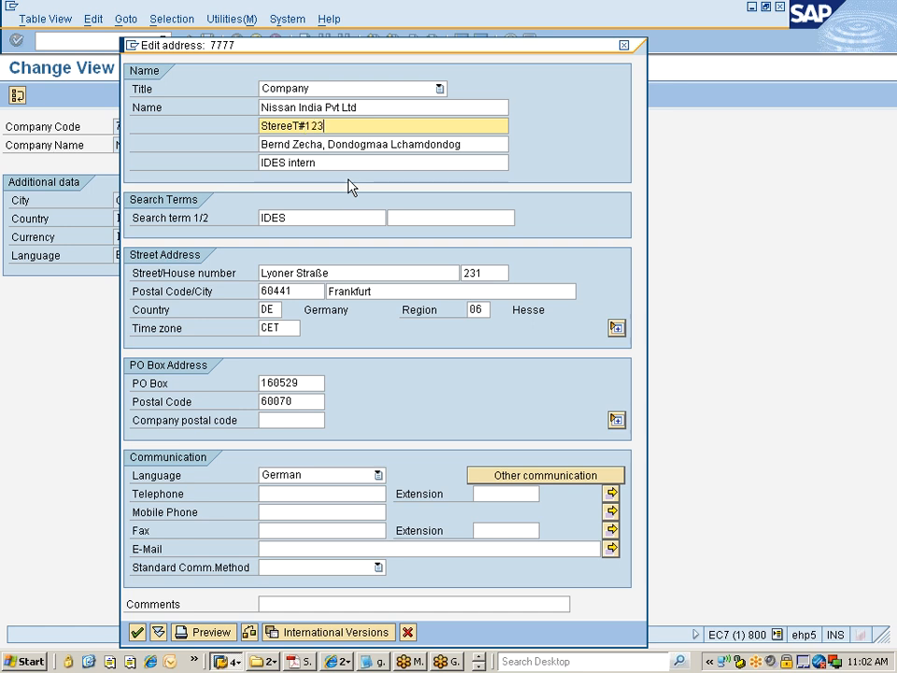
key("Tab")
type("Chennai")
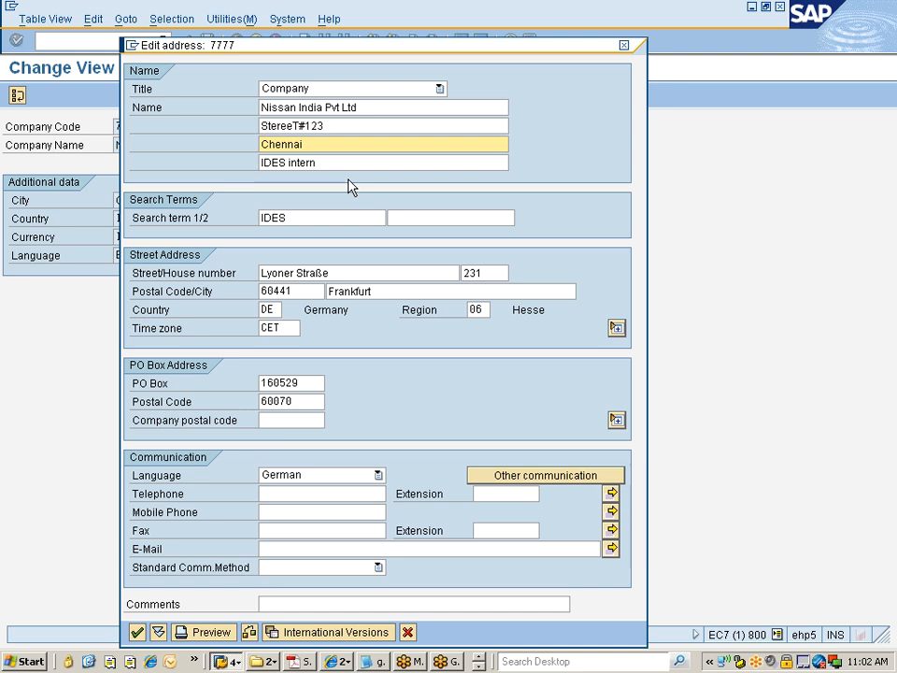
key("Tab")
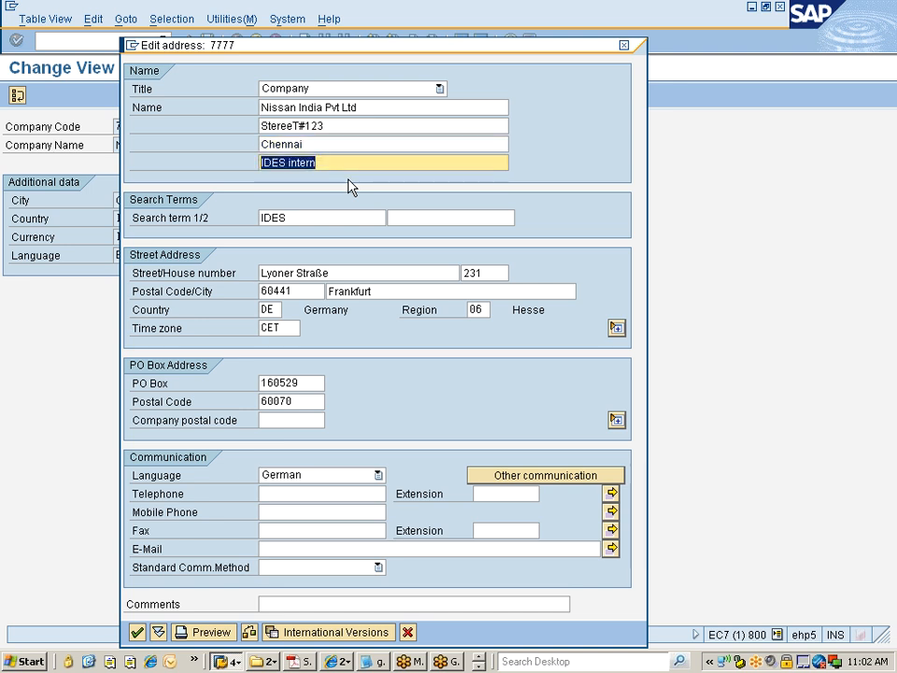
key("Delete")
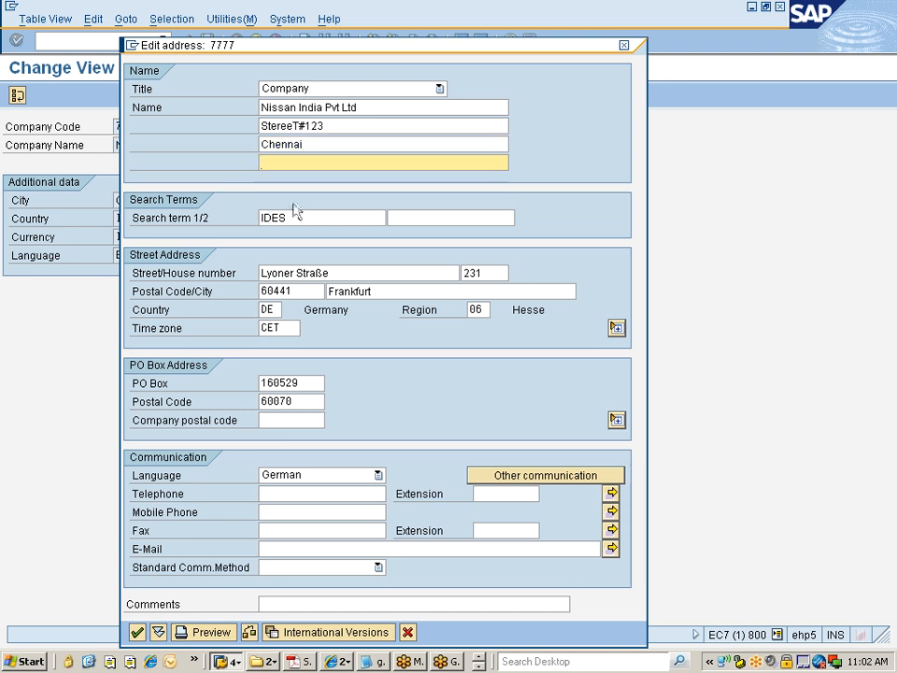
Step: Set the address search term to Nissan
key("Tab")
key("ctrl+v")
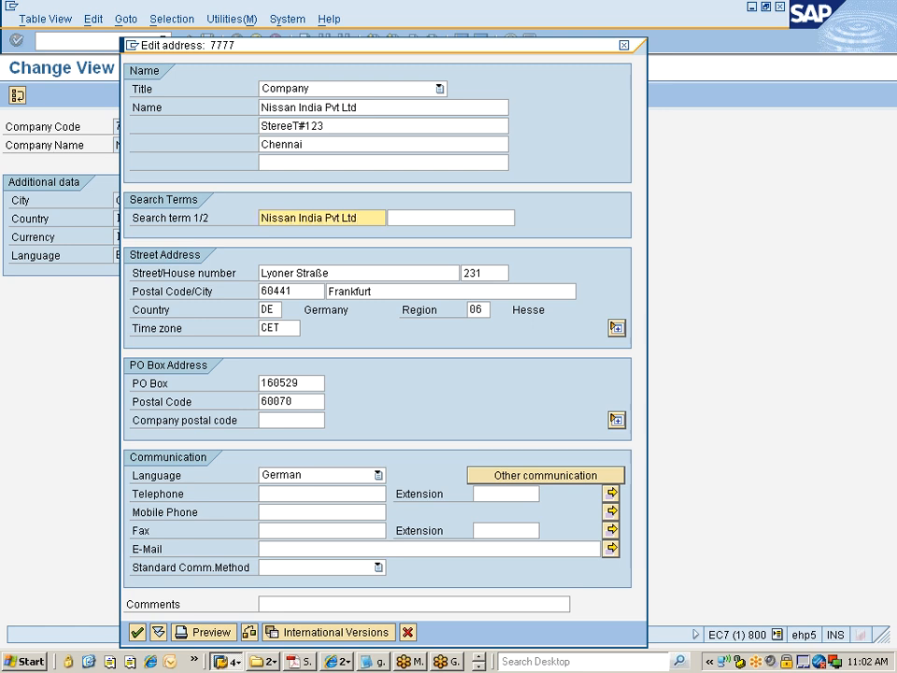
key("BackSpace")
key("BackSpace")
key("BackSpace")
key("BackSpace")
key("BackSpace")
key("BackSpace")
key("BackSpace")
key("BackSpace")
key("BackSpace")
left_click_drag(361, 107, 260, 108)
left_click(374, 108)
Step: Copy StereeT#123 from the name line into the street field
left_click_drag(326, 126, 258, 126)
key("ctrl+c")
key("Tab")
key("Tab")
key("Tab")
key("Tab")
key("Tab")
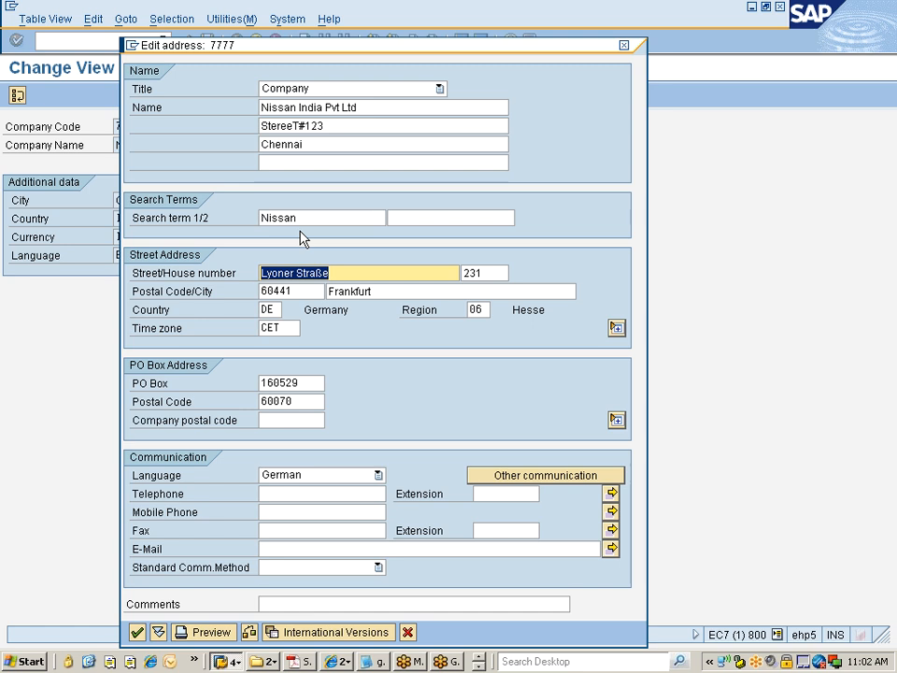
key("ctrl+v")
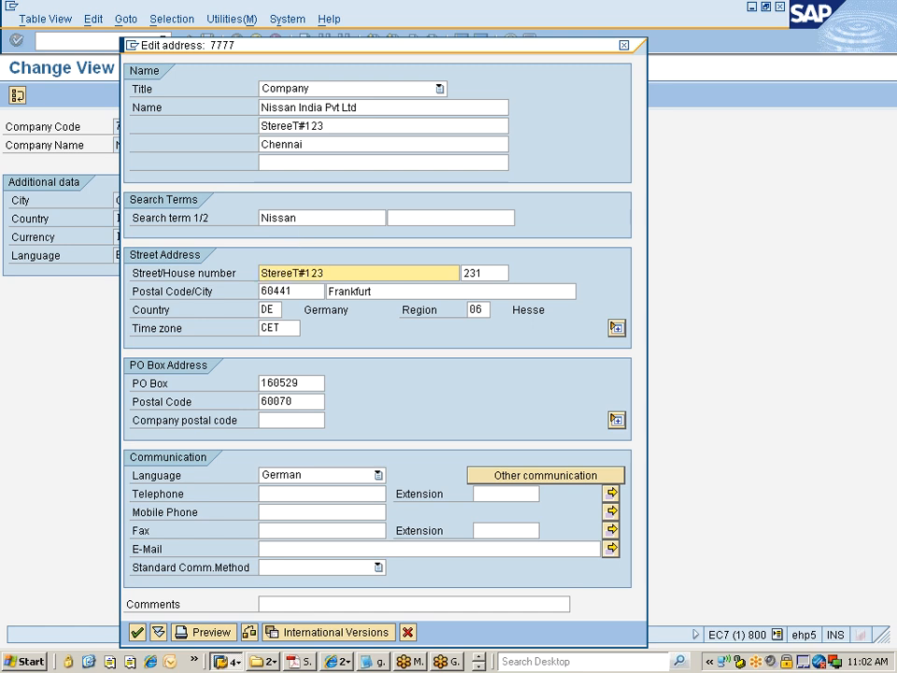
Step: Set the postal code to 560441 and the city to Chennai
key("Tab")
key("Tab")
type("5")
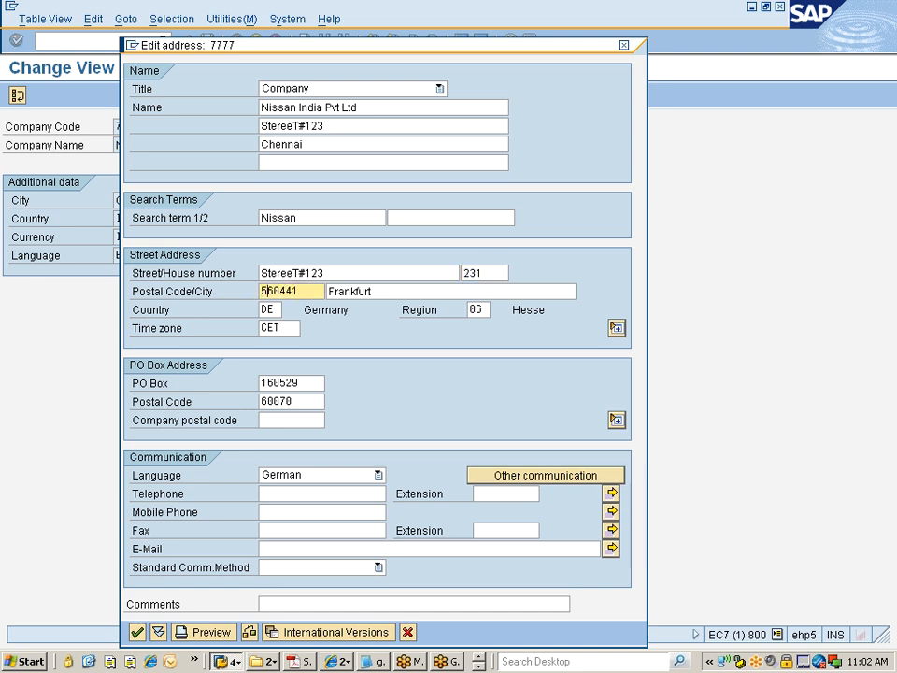
key("Tab")
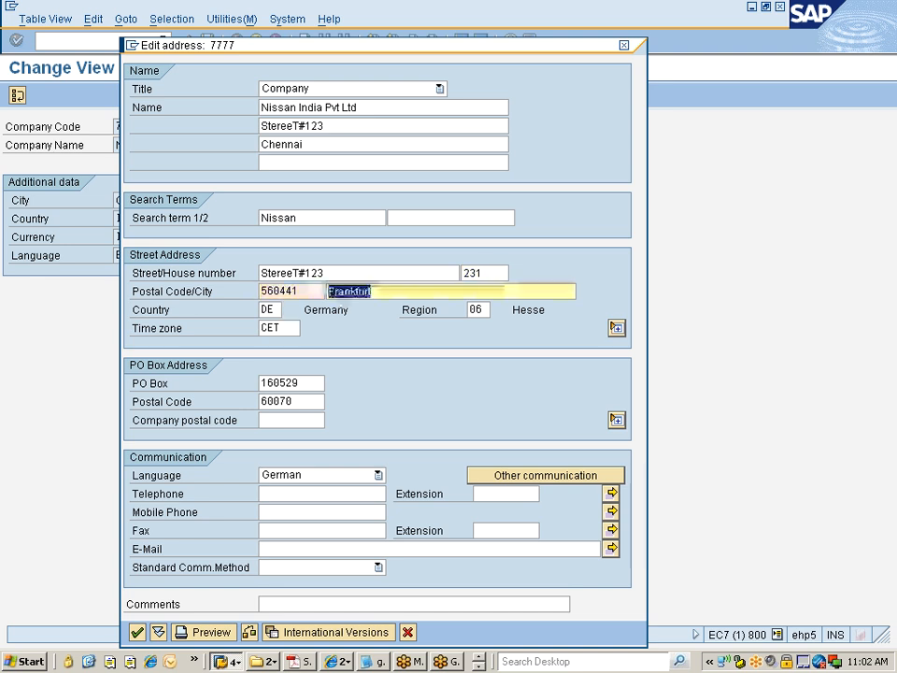
type("Chennai")
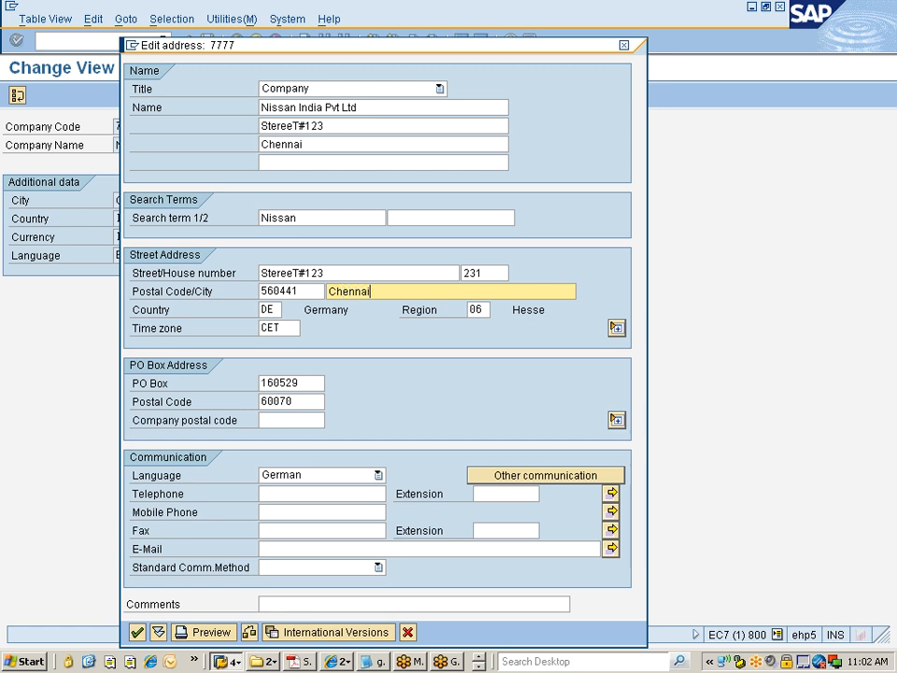
key("Tab")
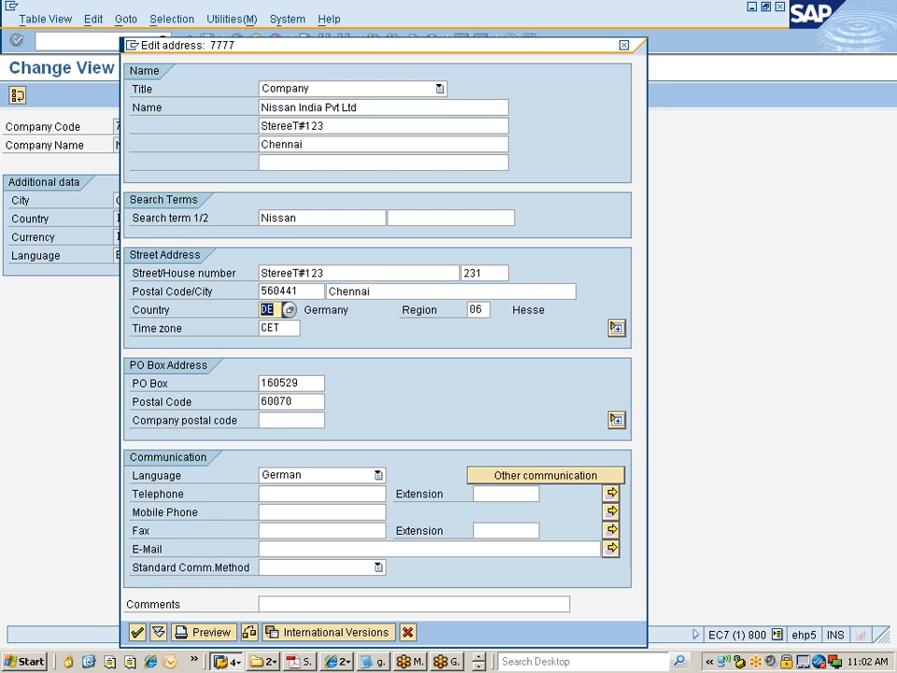
Step: Set the address country to IN
type("IN")
key("Tab")
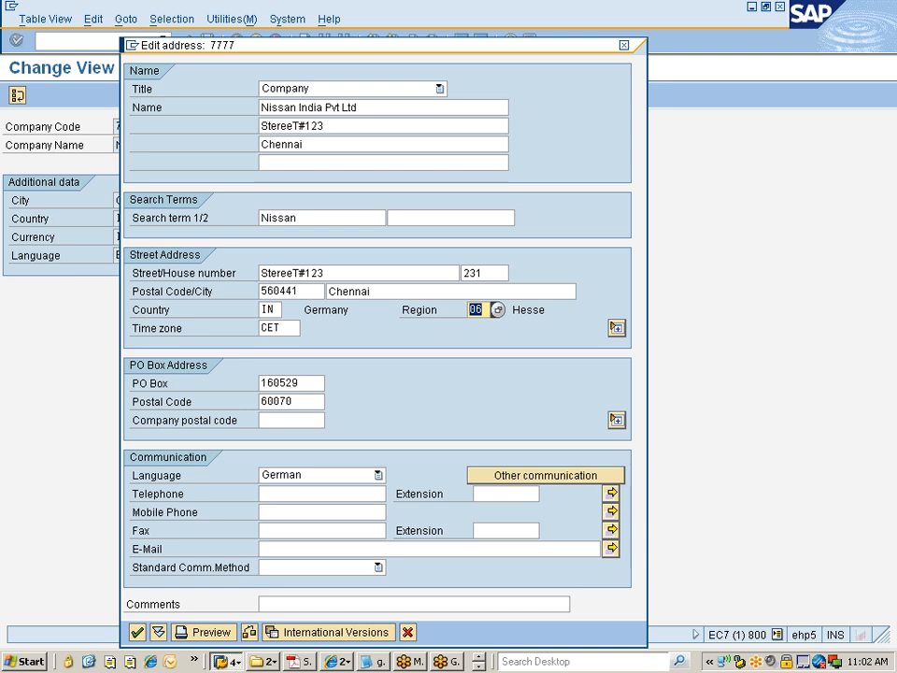
key("Tab")
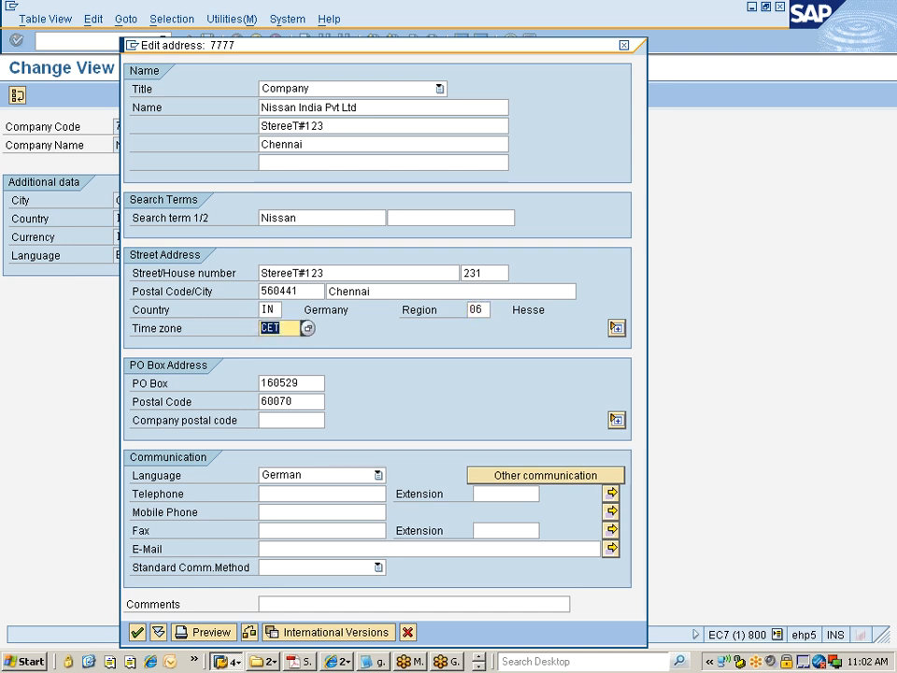
Step: Set the region to 22 (Tamil Nadu) from the region value list
left_click(482, 311)
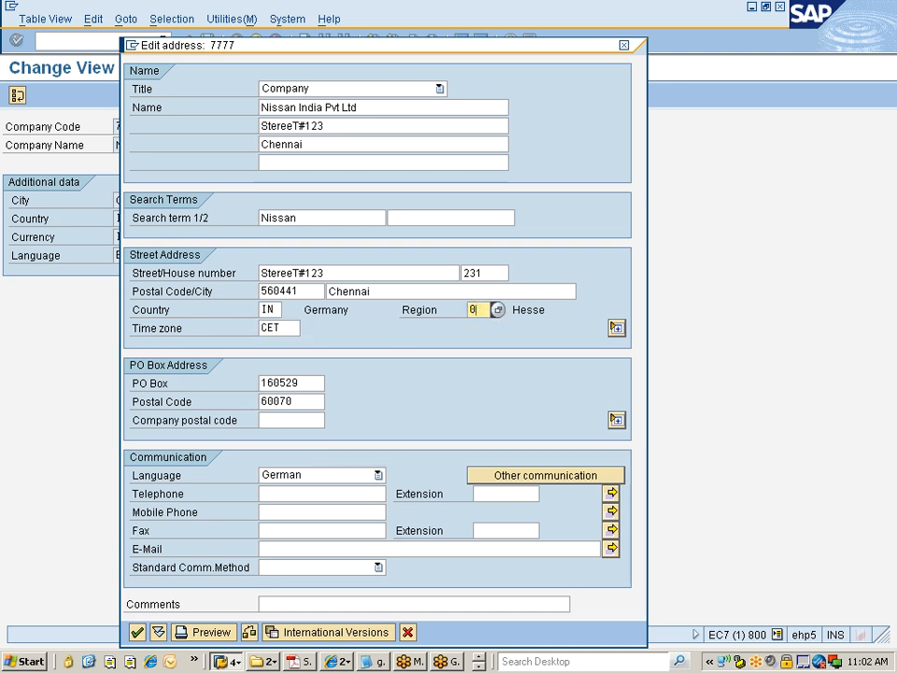
key("BackSpace")
left_click(499, 312)
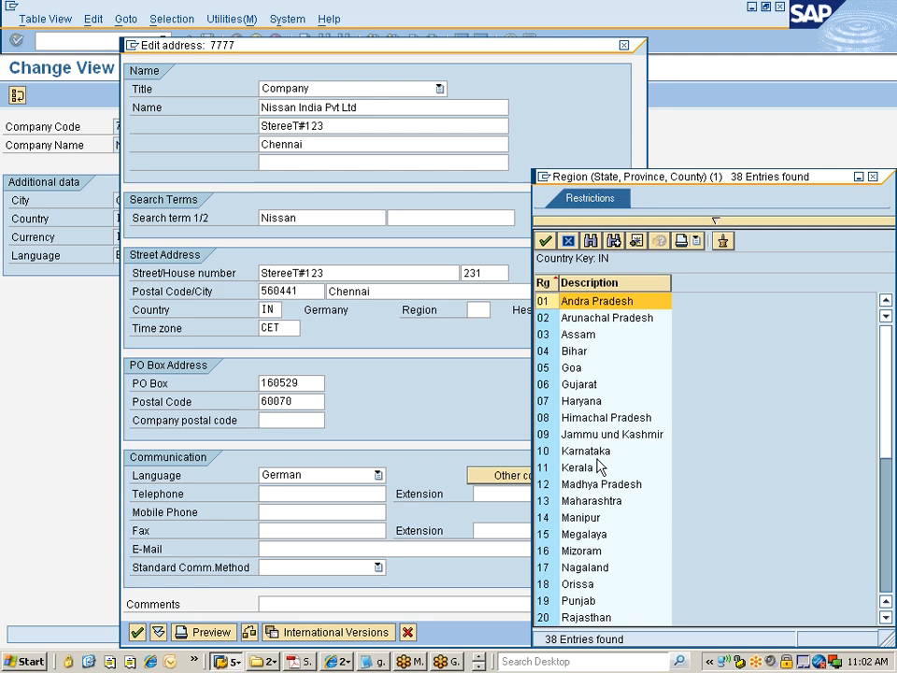
scroll(595, 526, "down", 3)
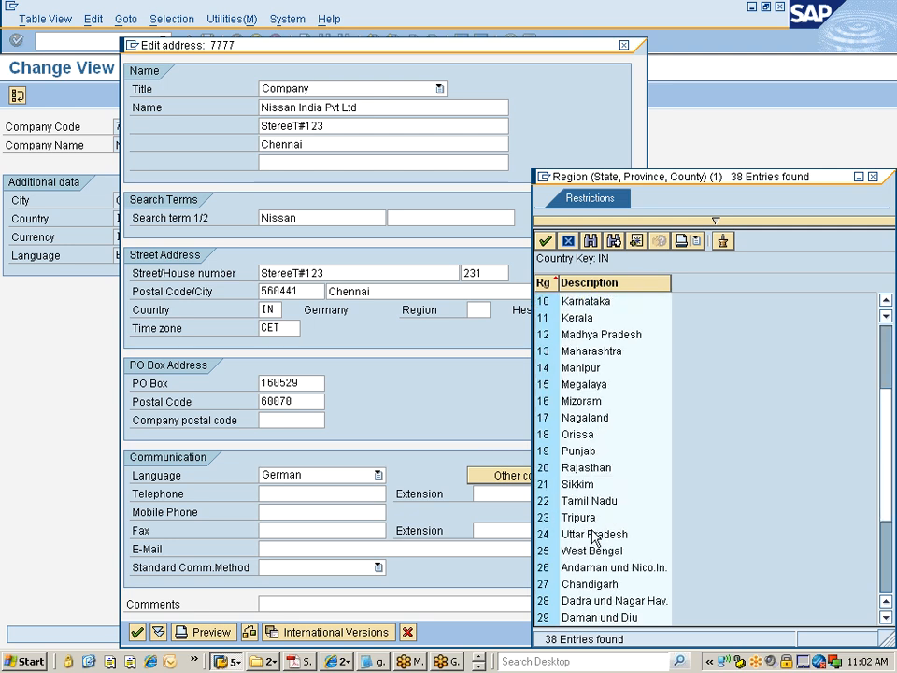
double_click(593, 501)
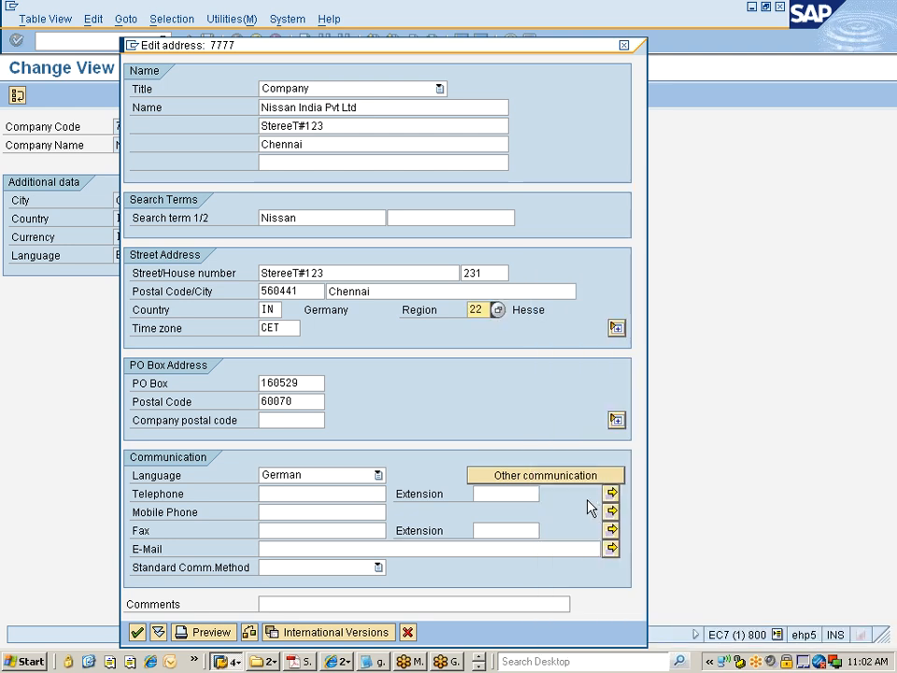
Step: Replace the time zone with INDIA from the time zone value list
key("Tab")
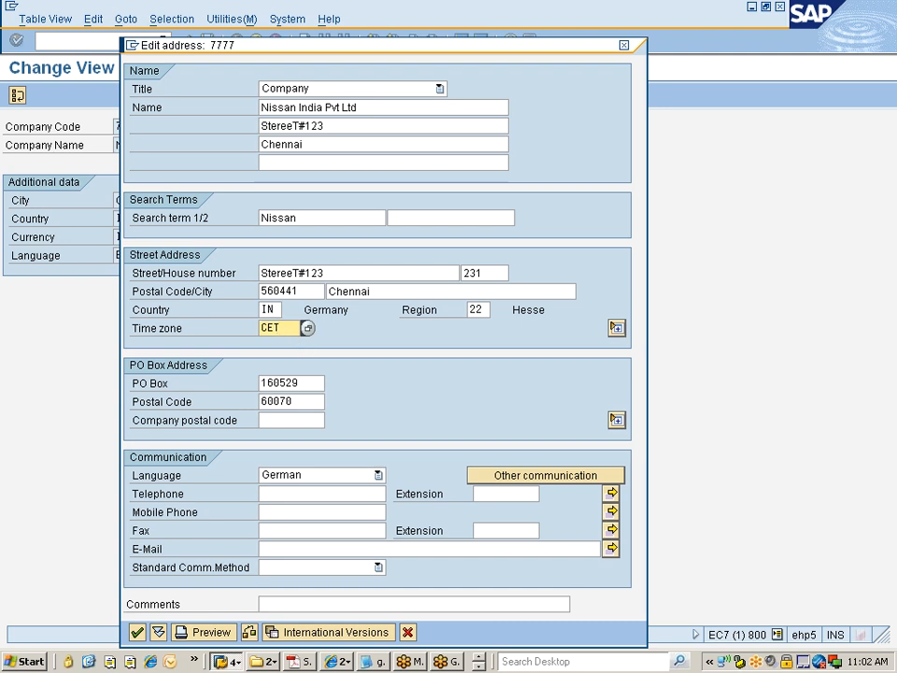
key("BackSpace")
key("BackSpace")
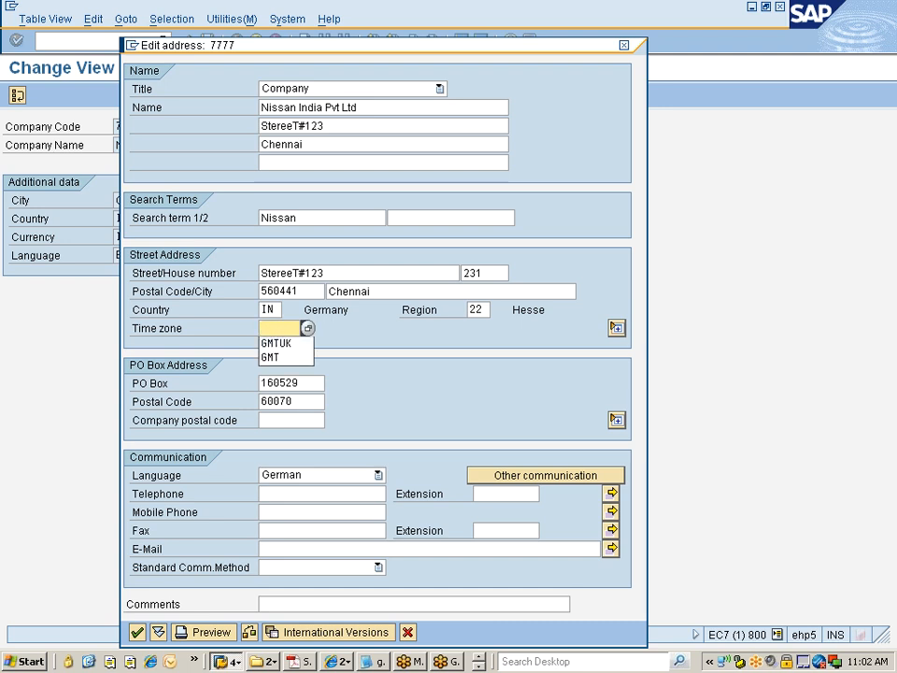
left_click(308, 328)
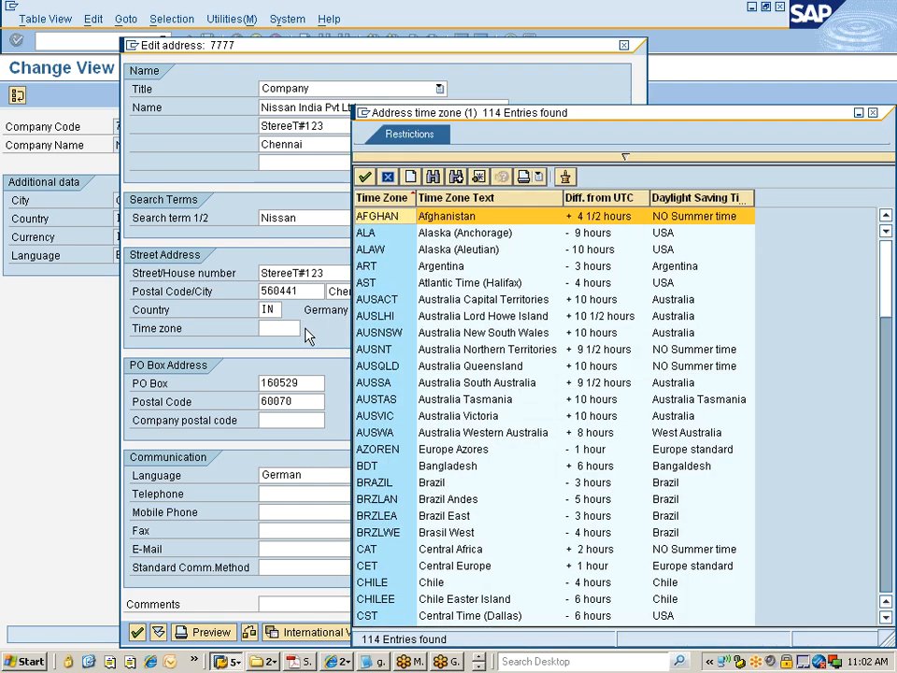
scroll(393, 411, "down", 3)
scroll(377, 424, "down", 3)
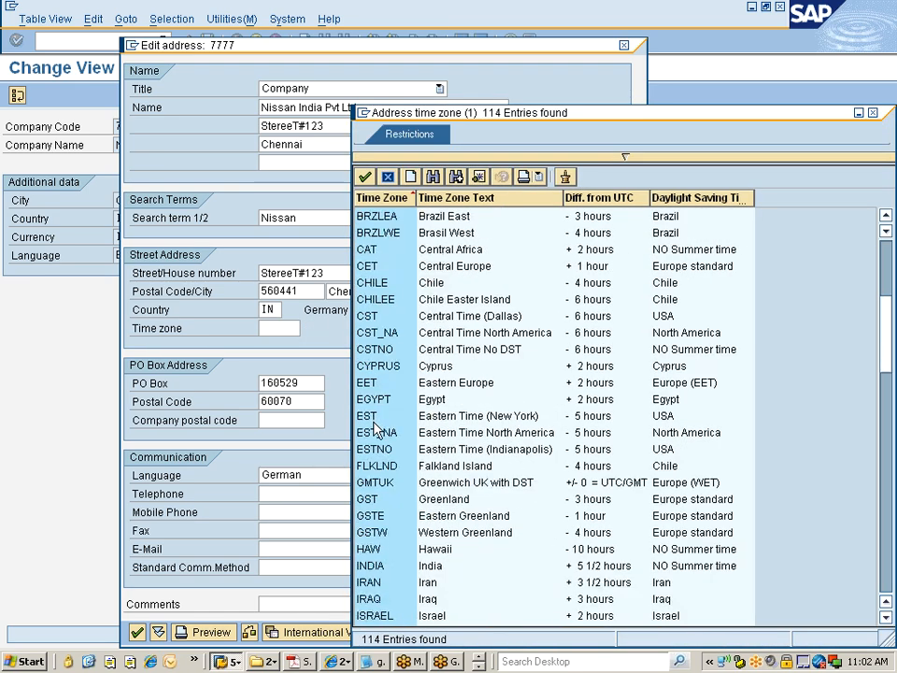
left_click(443, 569)
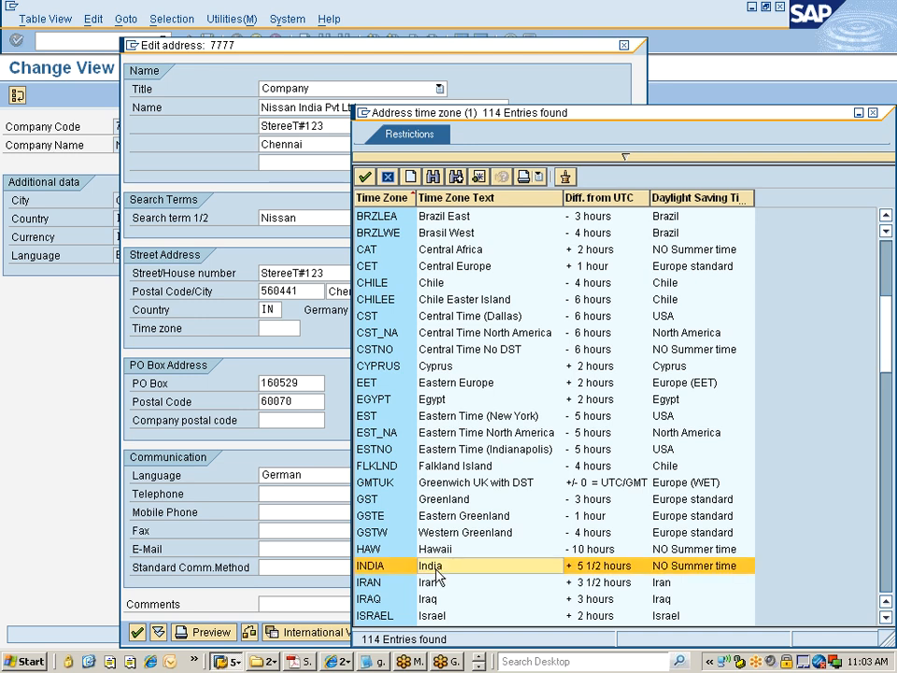
double_click(608, 572)
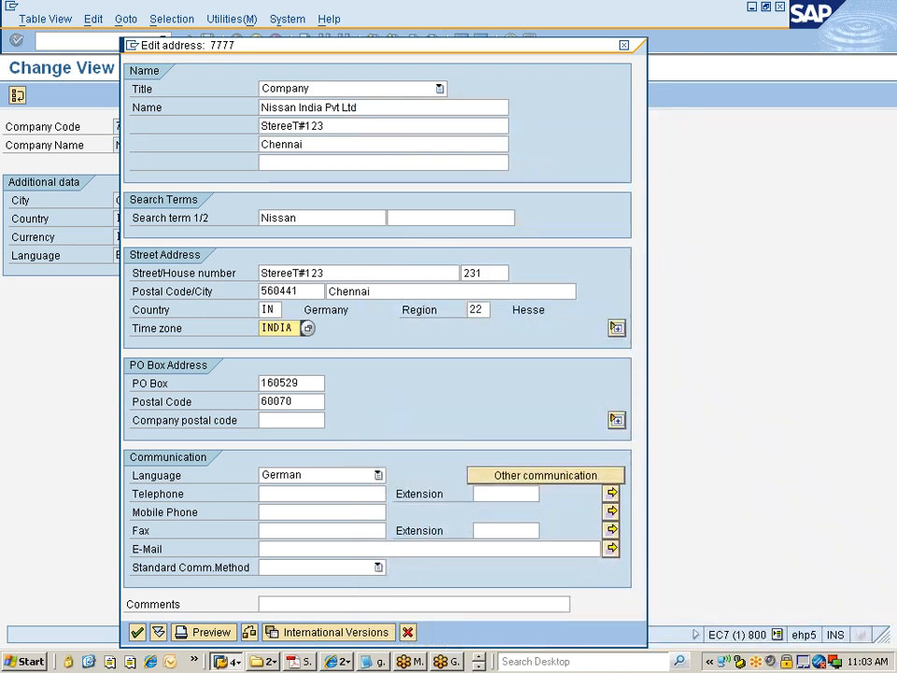
Step: Set the PO box postal code to 560070 and the communication language to English
left_click(291, 402)
type("5")
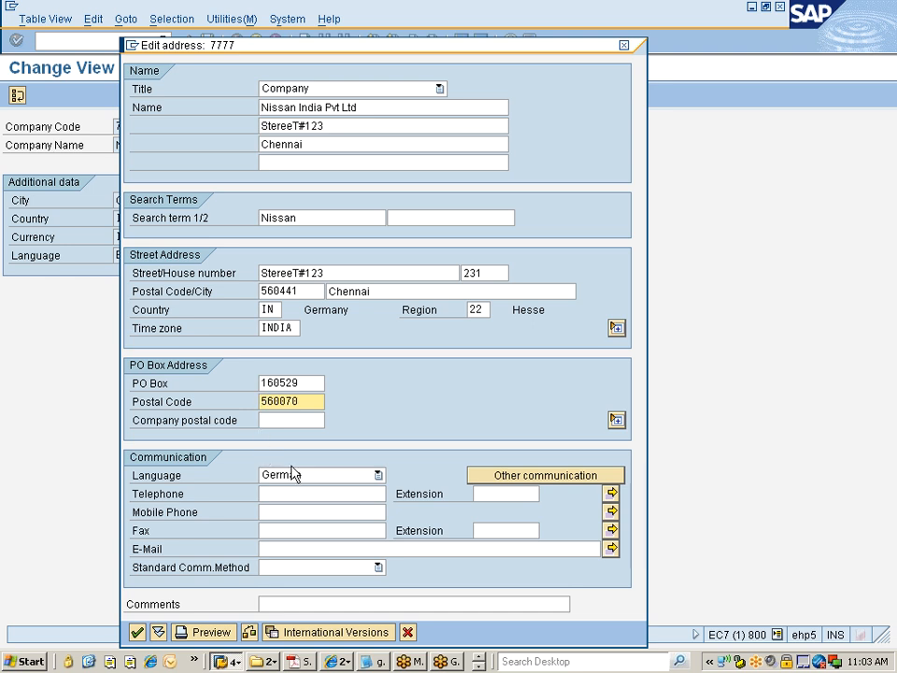
left_click(323, 478)
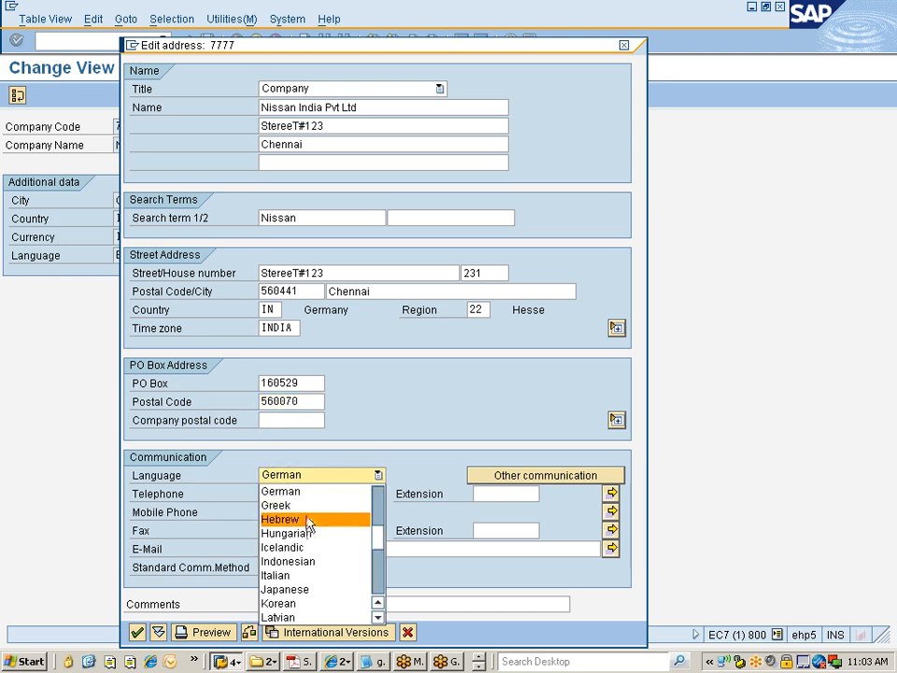
scroll(308, 525, "up", 2)
key("Return")
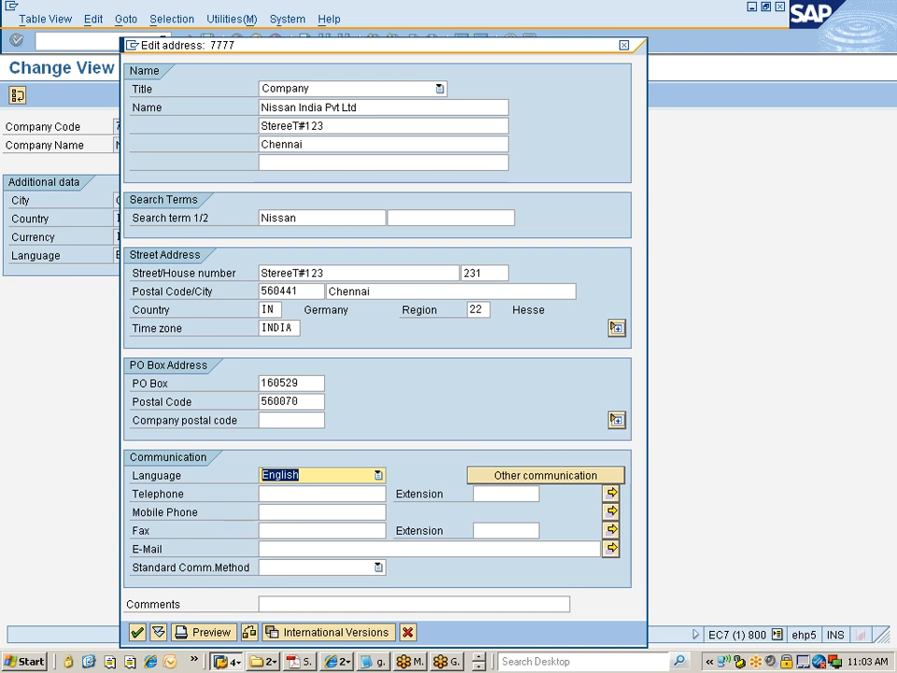
Step: Confirm the address, save company code 7777 under customizing request EC7K900551, and return to the IMG
left_click(138, 636)
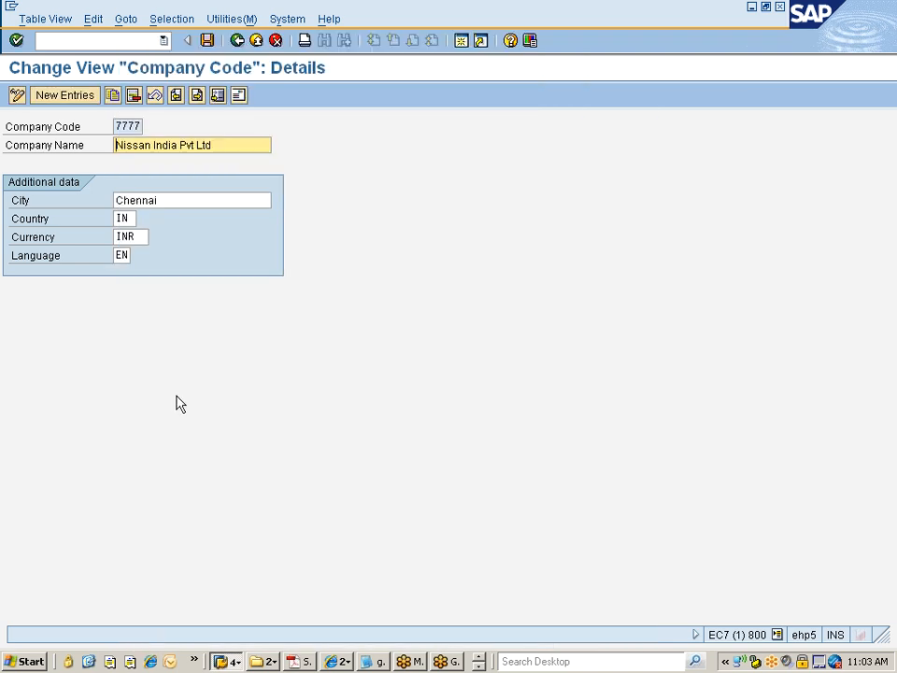
left_click(206, 41)
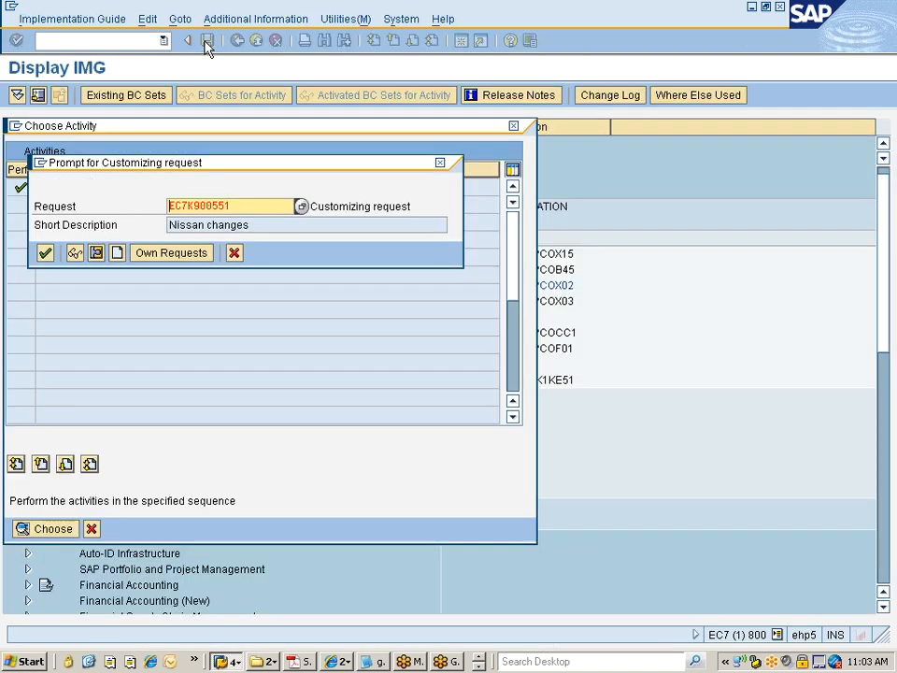
left_click(45, 252)
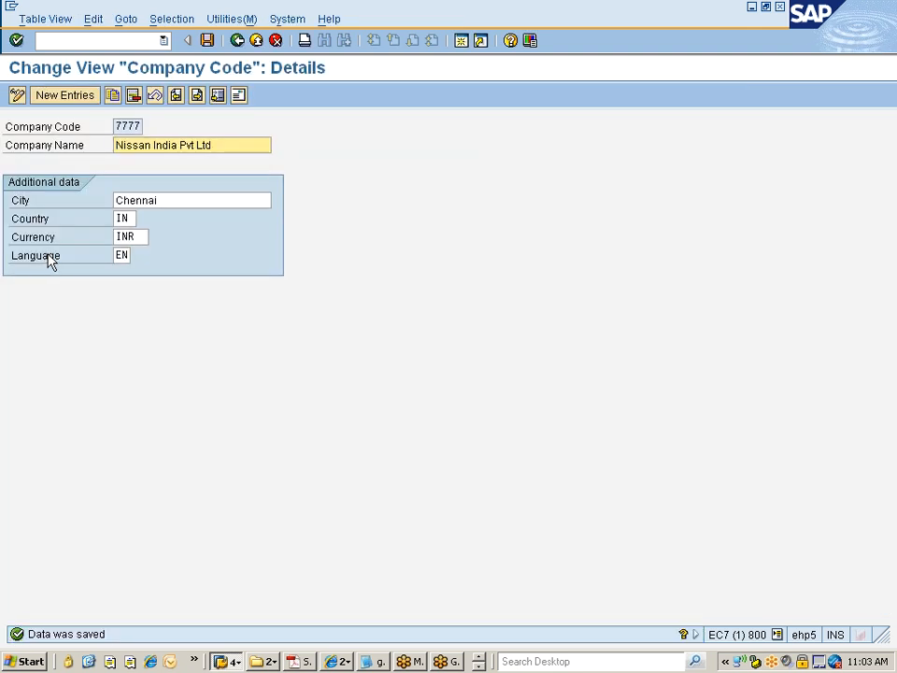
left_click(237, 40)
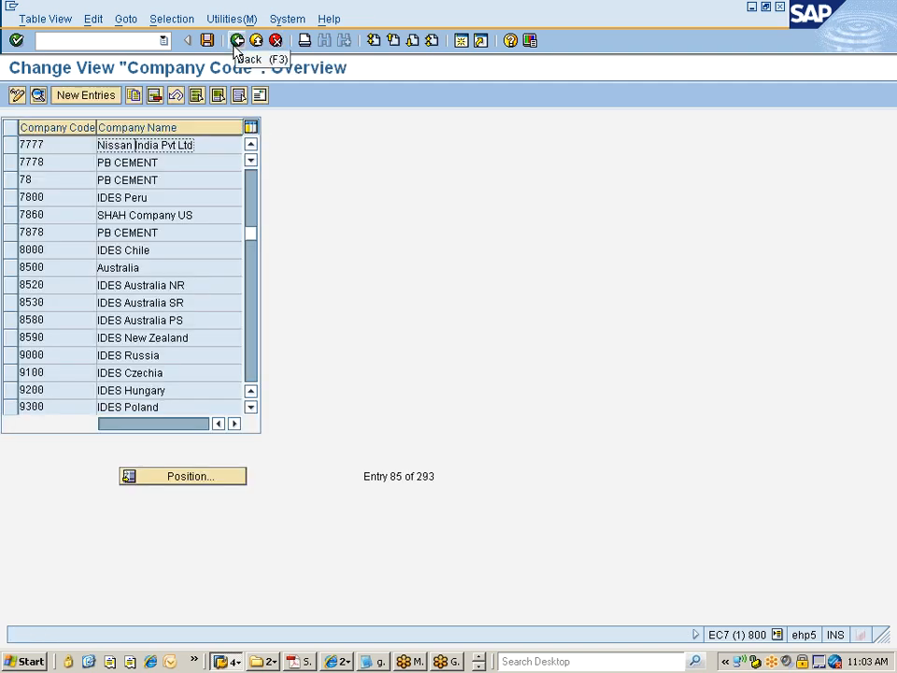
left_click(237, 41)
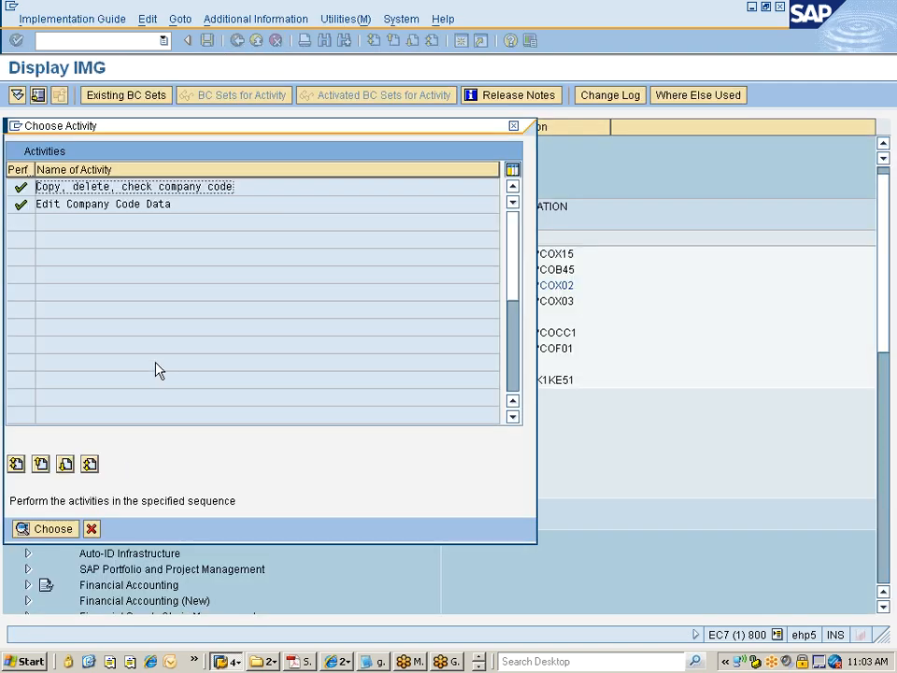
left_click(90, 530)
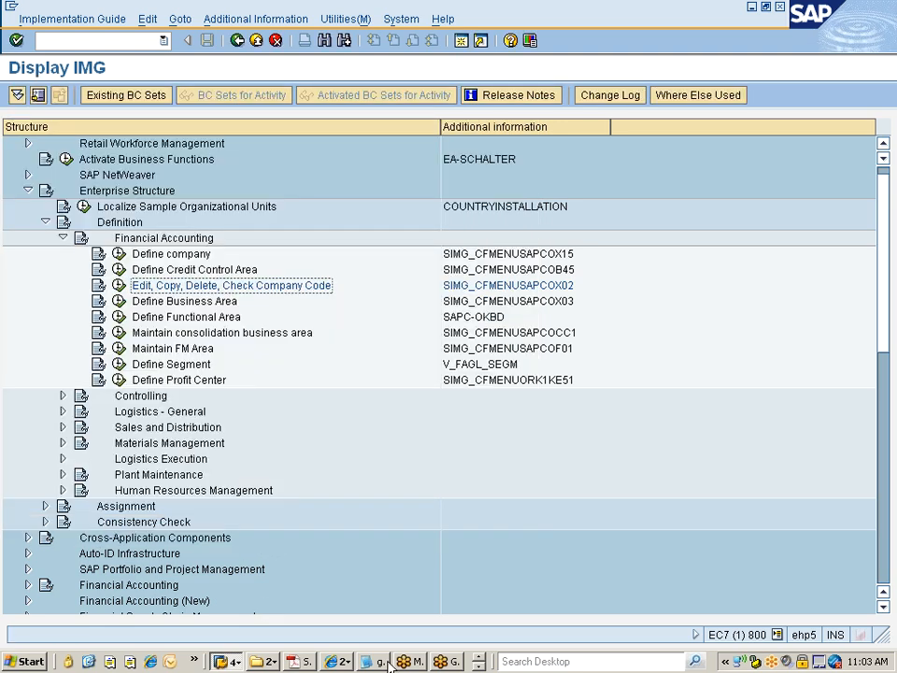
Step: Switch to the Transport Organizer session and browse request EC7K900551 and its customizing task contents
left_click(224, 662)
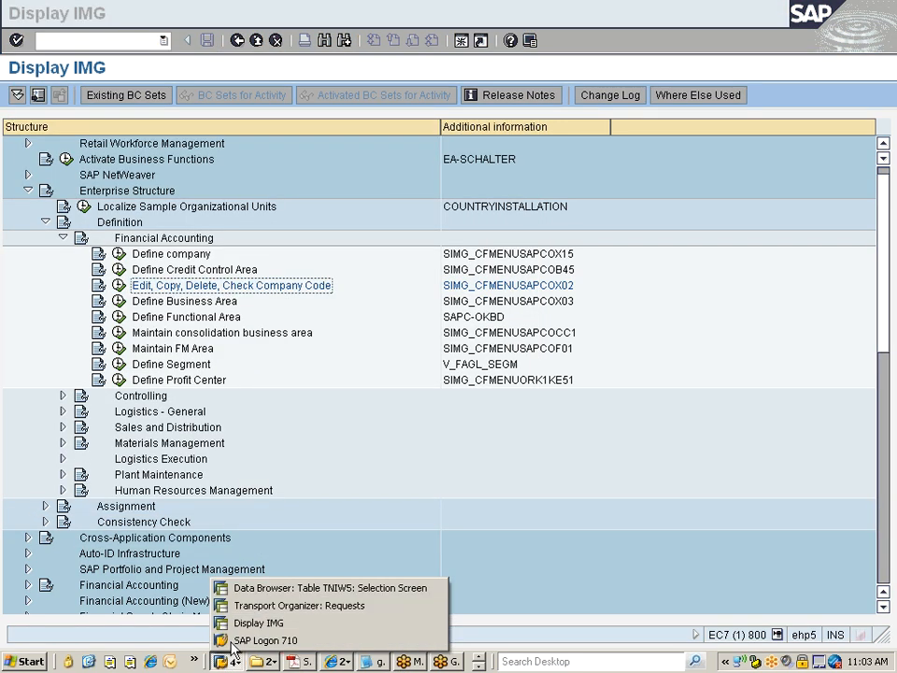
left_click(260, 608)
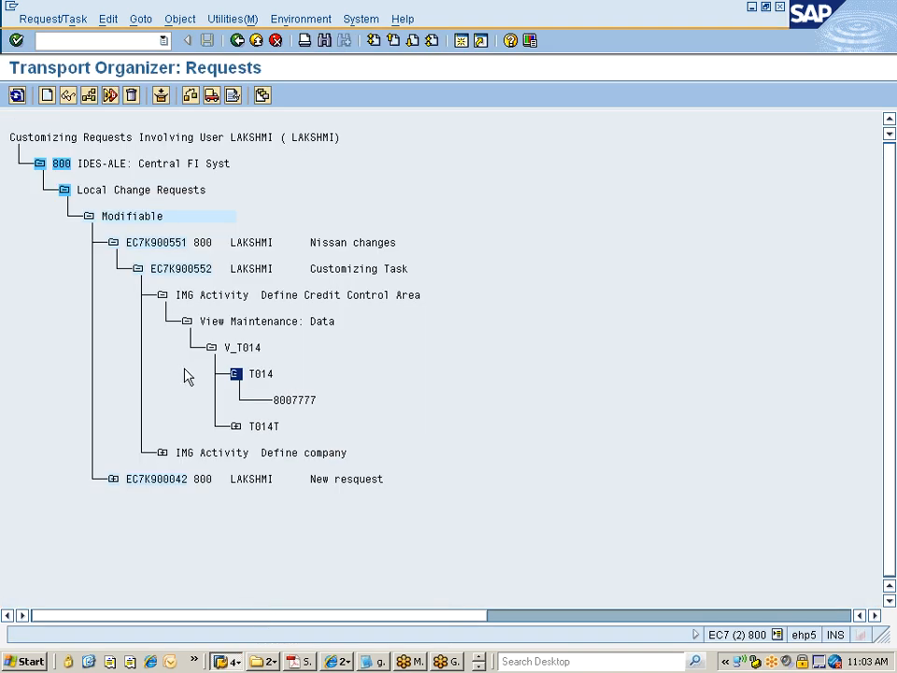
left_click(138, 270)
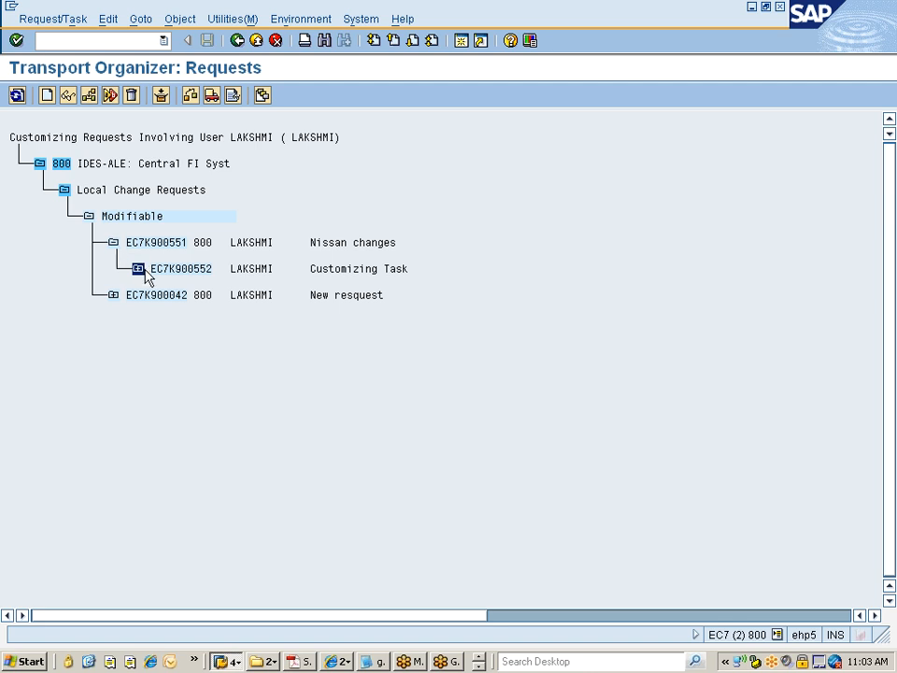
left_click(137, 270)
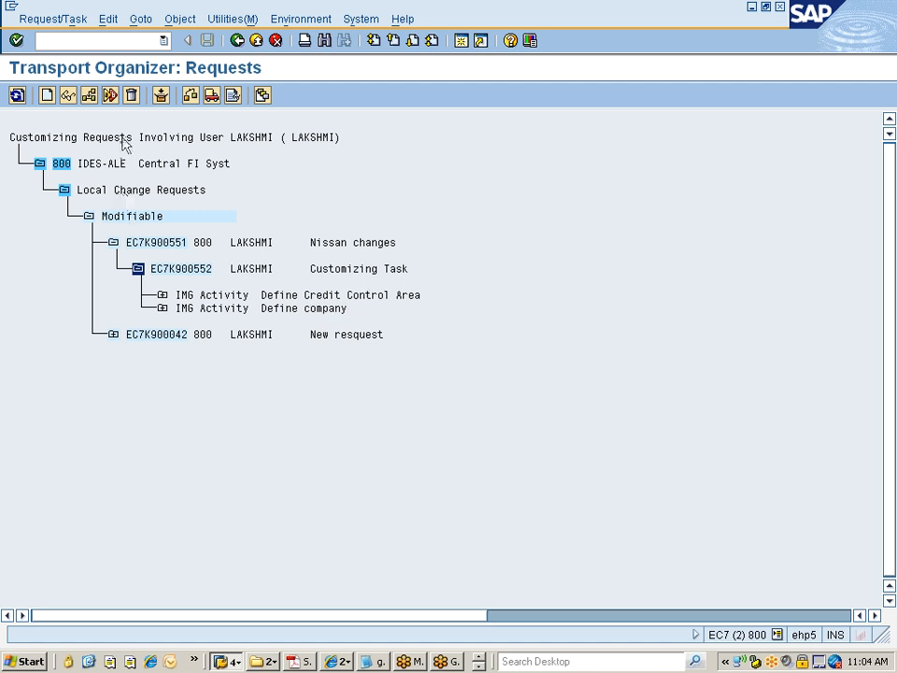
left_click(238, 41)
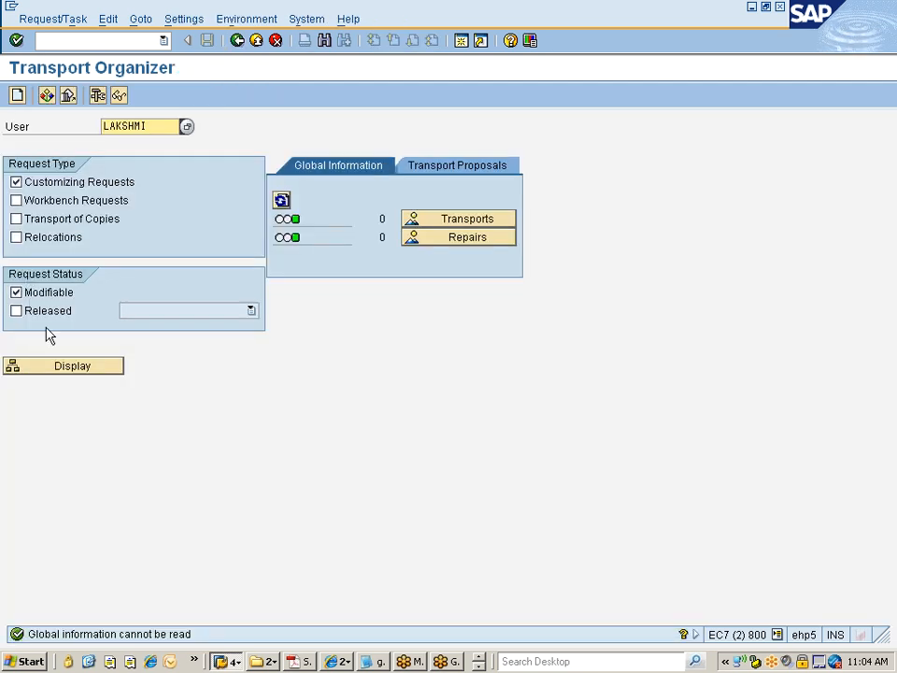
left_click(58, 367)
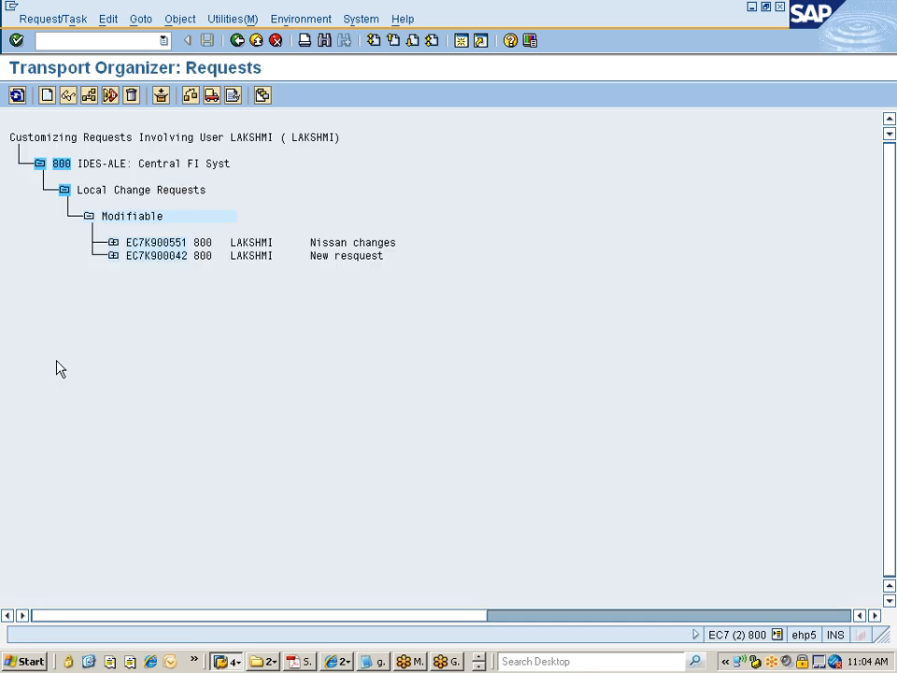
left_click(113, 245)
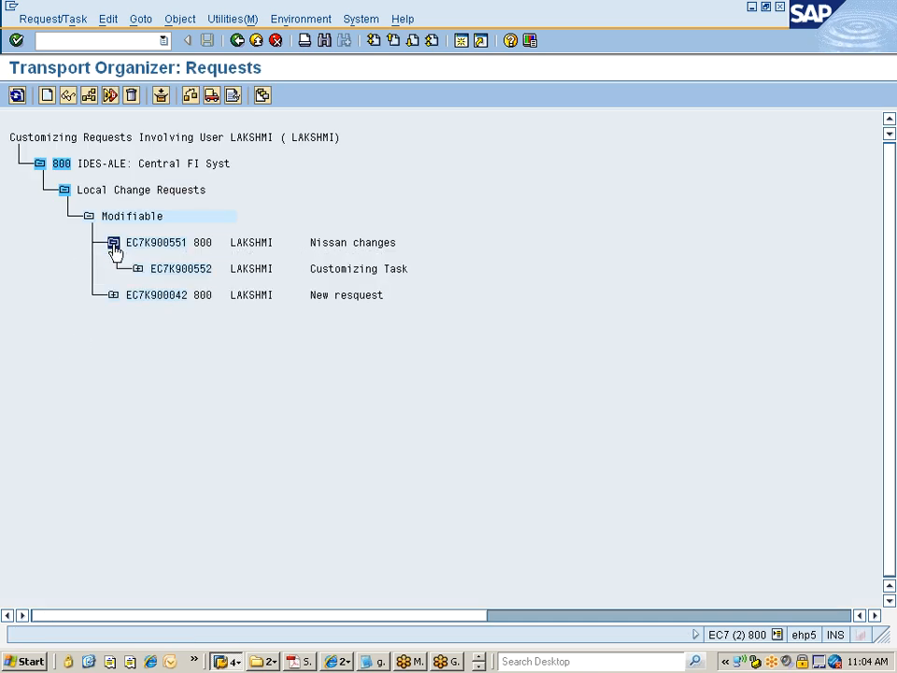
left_click(137, 270)
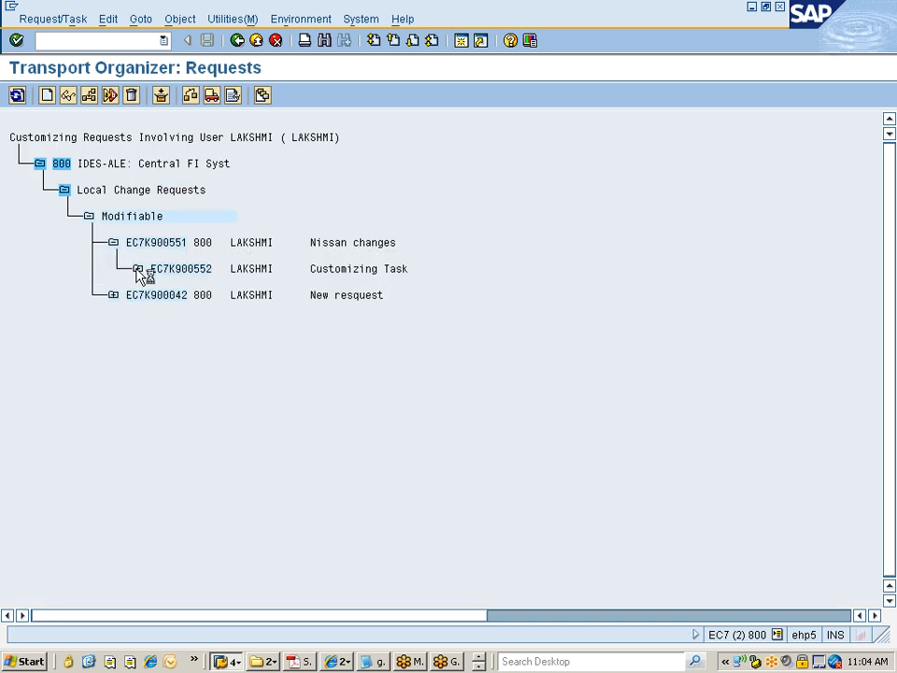
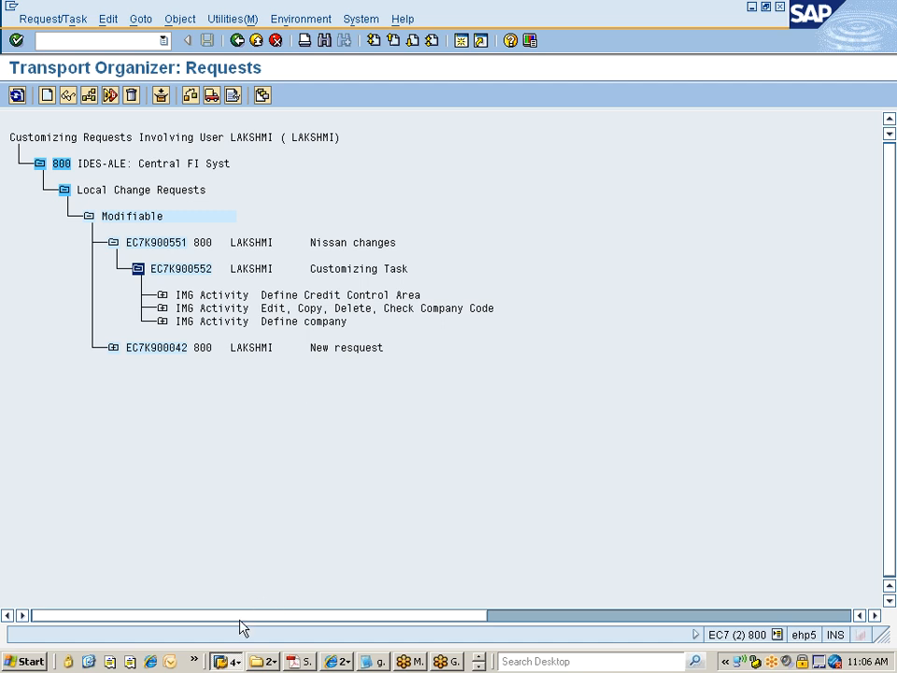
Step: Start a new logon to the system from SAP Logon 710
left_click(227, 661)
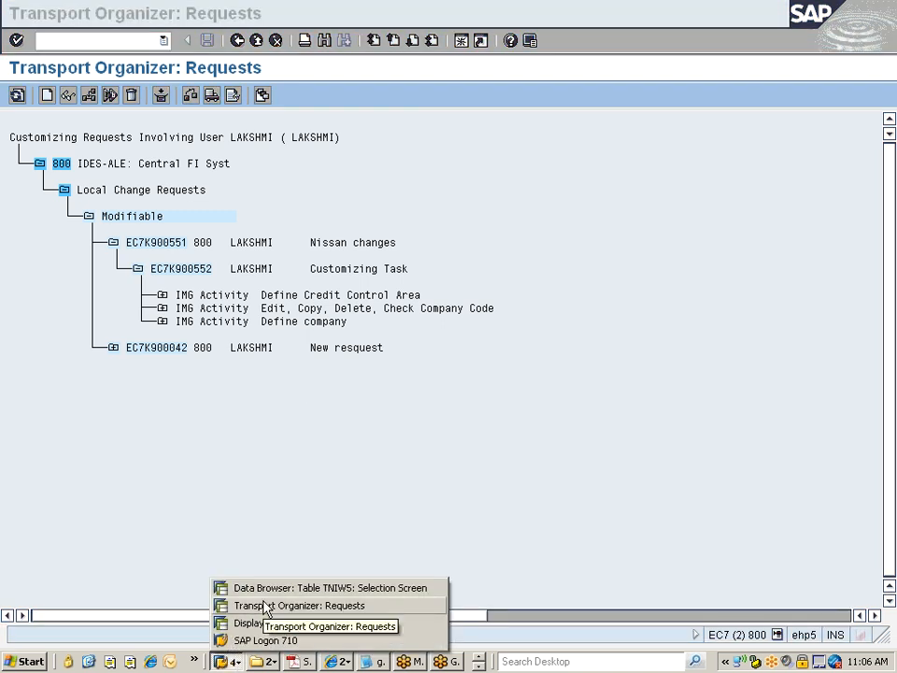
left_click(316, 484)
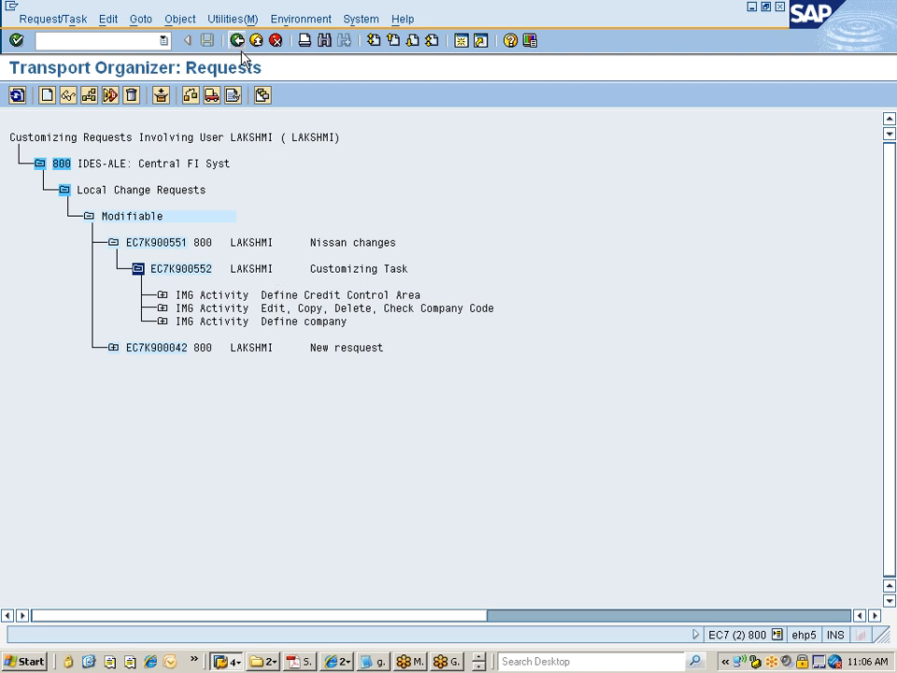
left_click(232, 659)
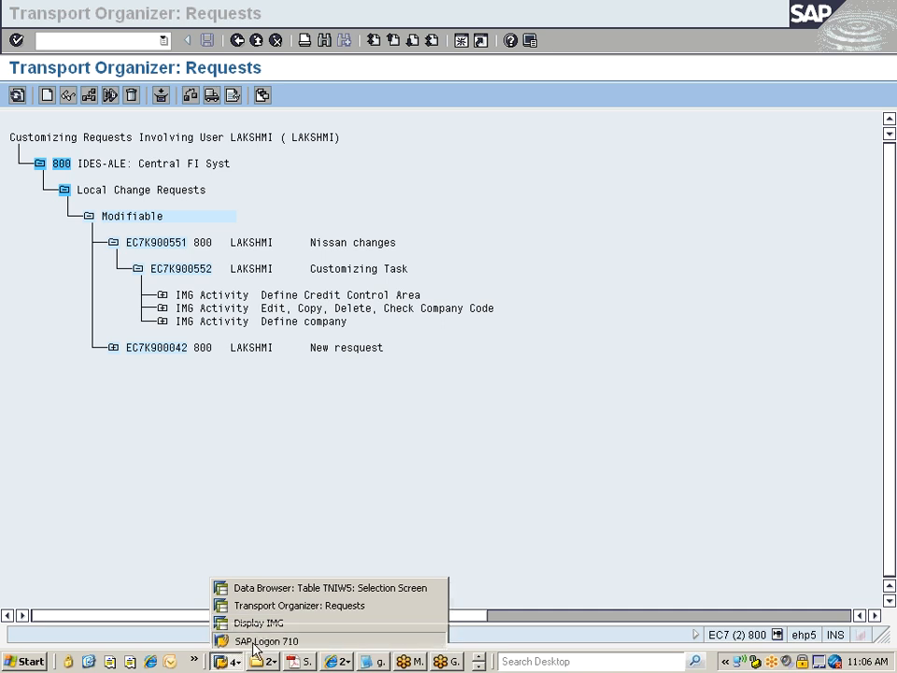
left_click(254, 639)
double_click(249, 182)
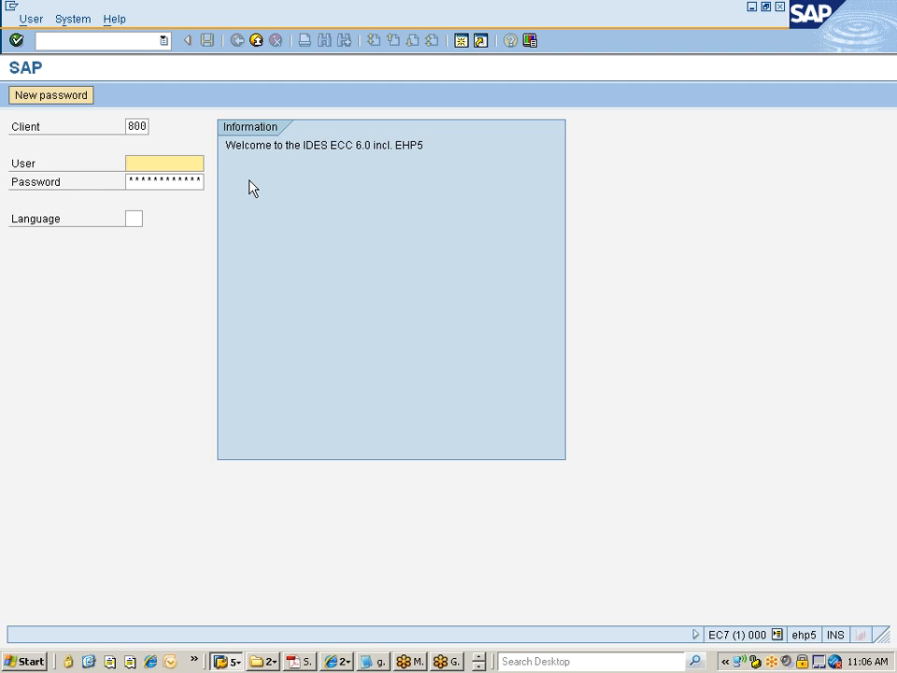
Step: Fill in the user name and password and try to log on with language JP
left_click(168, 164)
left_click(168, 183)
left_click(133, 219)
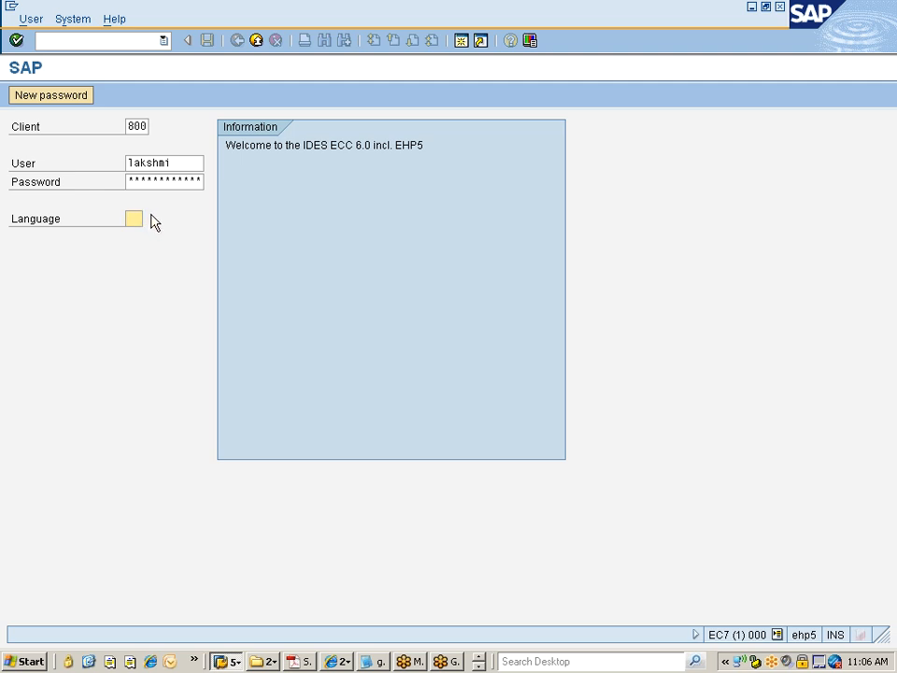
type("JP")
left_click(136, 181)
key("Right")
key("Right")
key("Right")
key("Right")
key("Right")
key("Right")
key("Right")
key("Right")
key("Right")
key("Right")
key("Right")
key("Right")
key("Return")
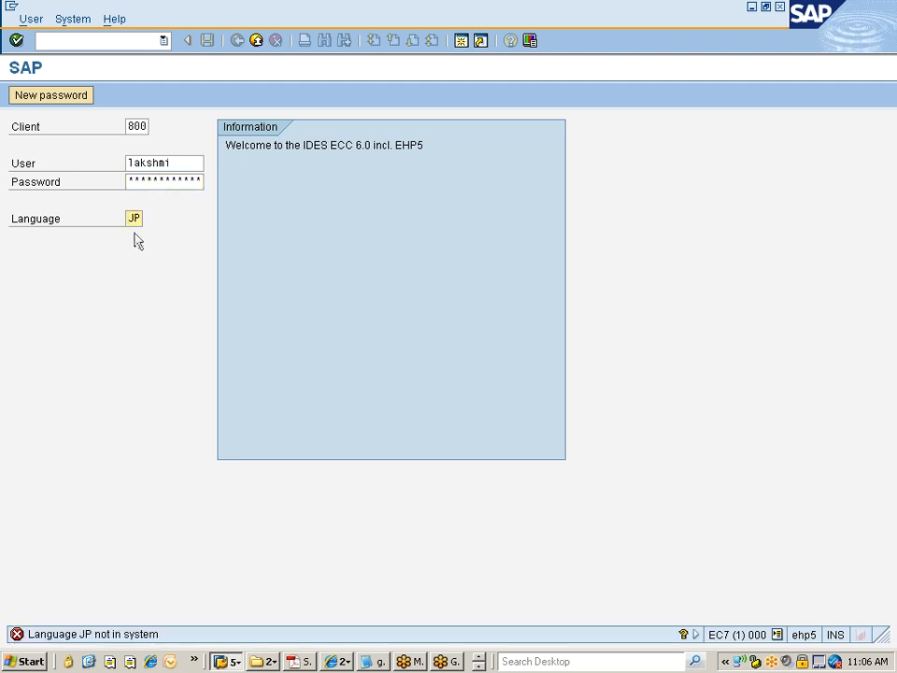
Step: Try to log on with language CH instead
key("Delete")
key("Delete")
type("CH")
key("Return")
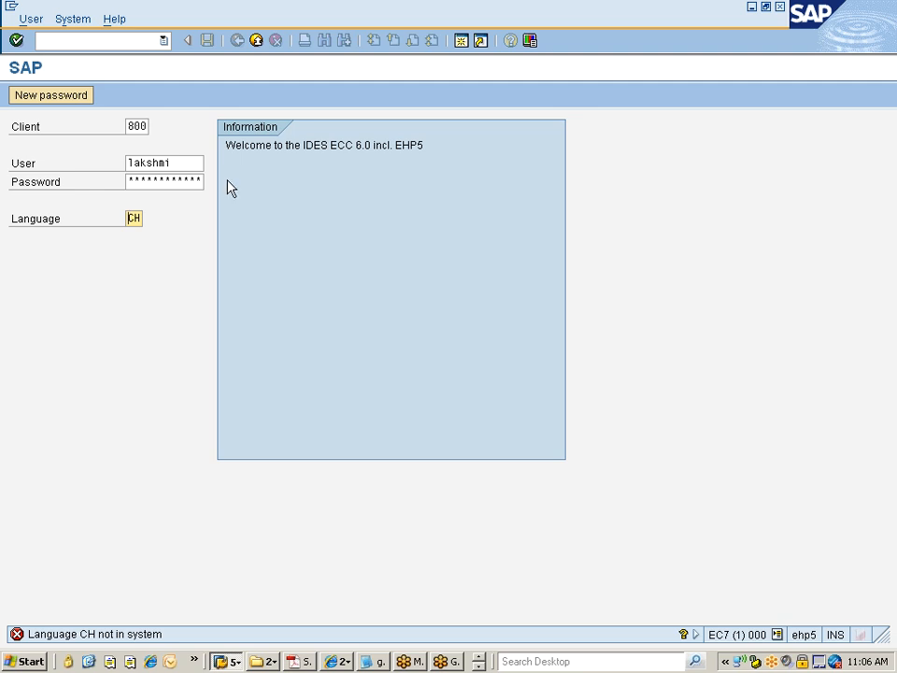
left_click(258, 43)
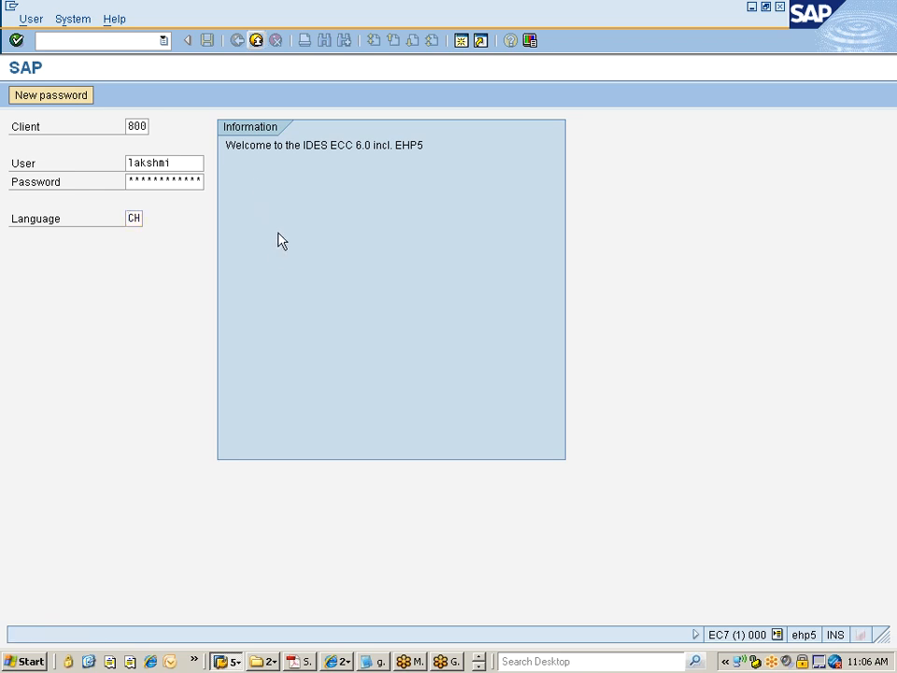
Step: Log on with language DE, continuing without ending the existing logons, and dismiss the copyright notice
left_click(129, 218)
key("Delete")
key("Delete")
type("DE")
key("Return")
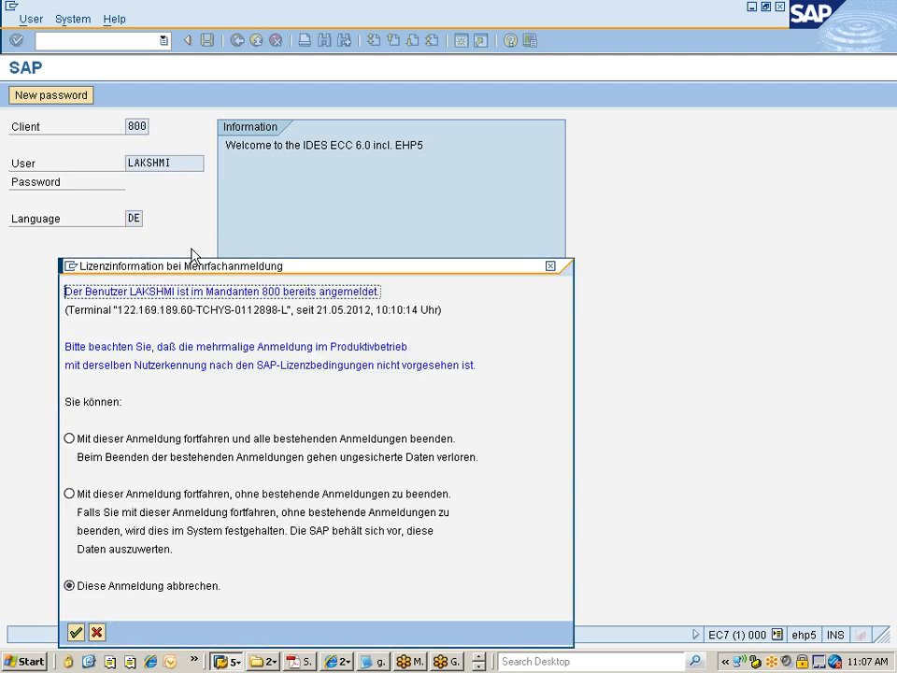
left_click(176, 497)
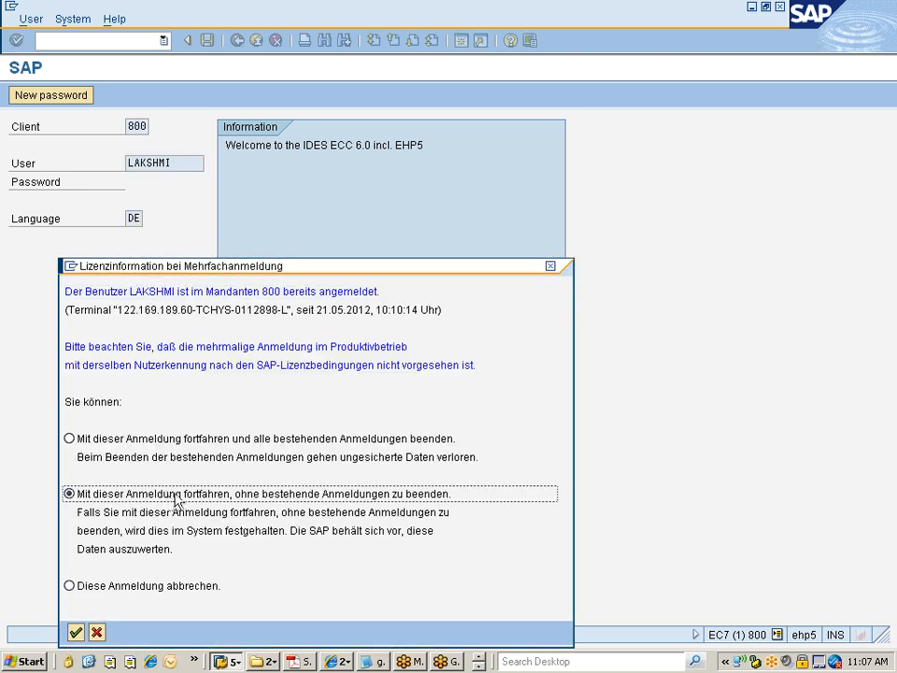
key("Return")
key("Return")
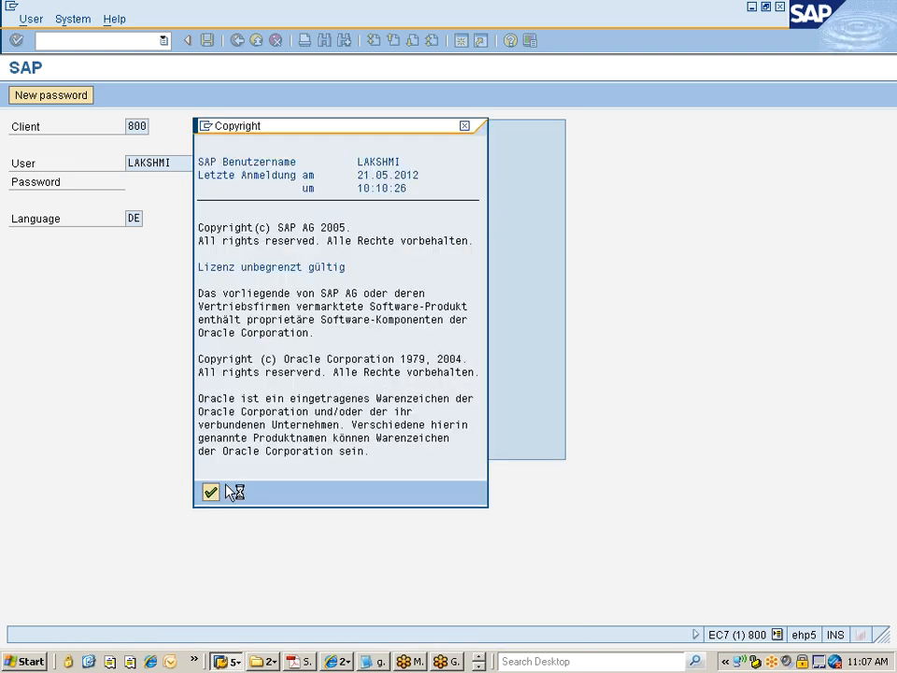
type("ec07")
key("Return")
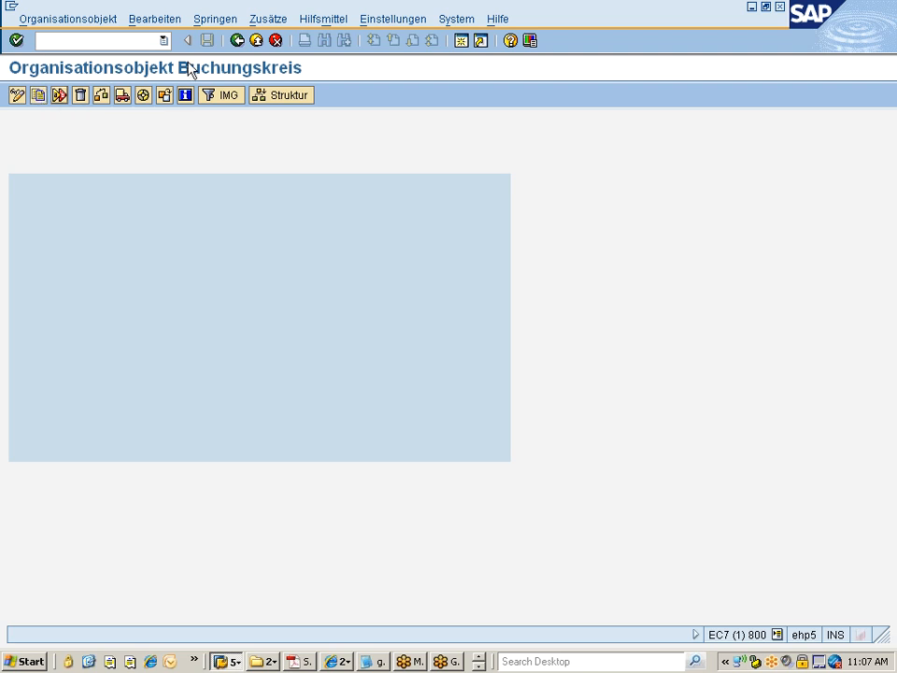
left_click(238, 42)
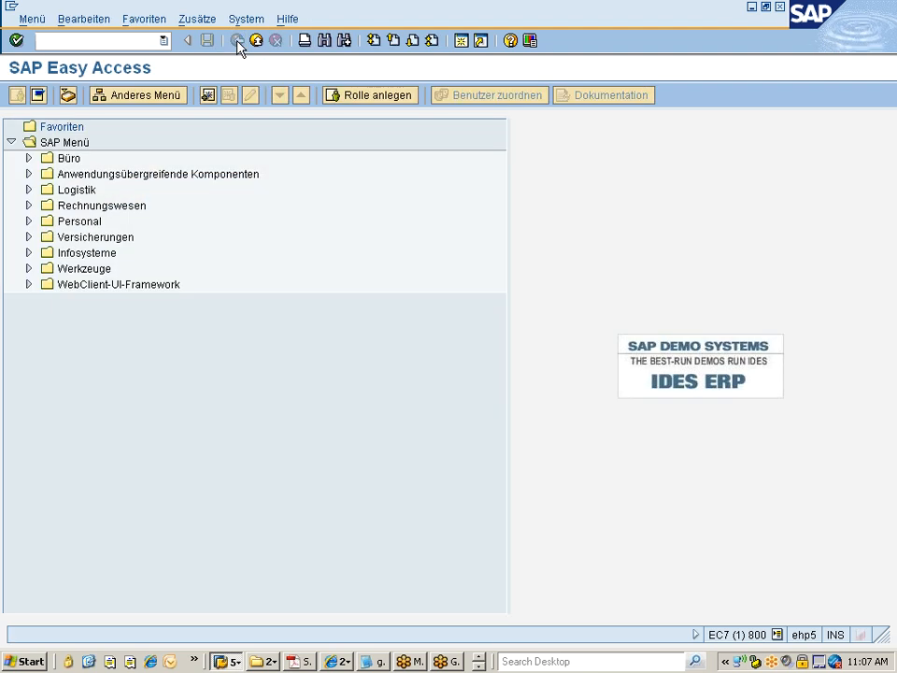
Step: Run transaction spro and open the SAP Reference IMG
type("spro")
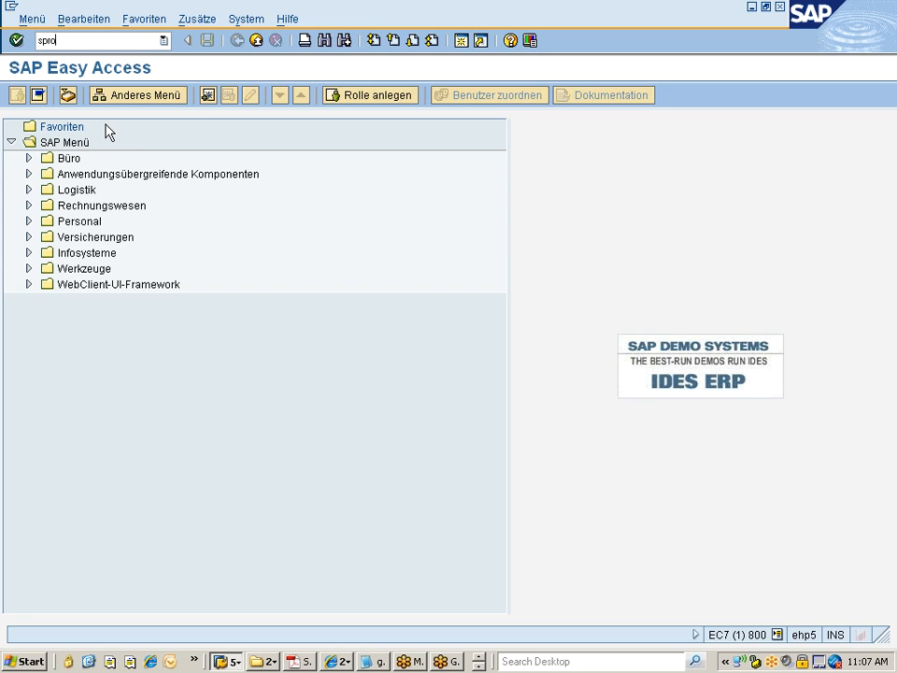
key("Return")
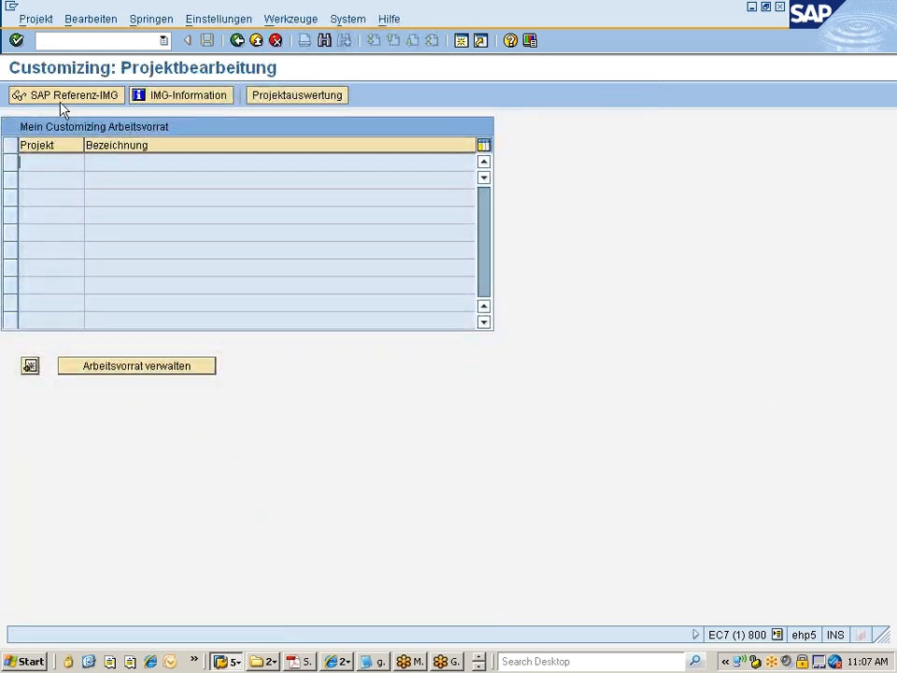
left_click(70, 99)
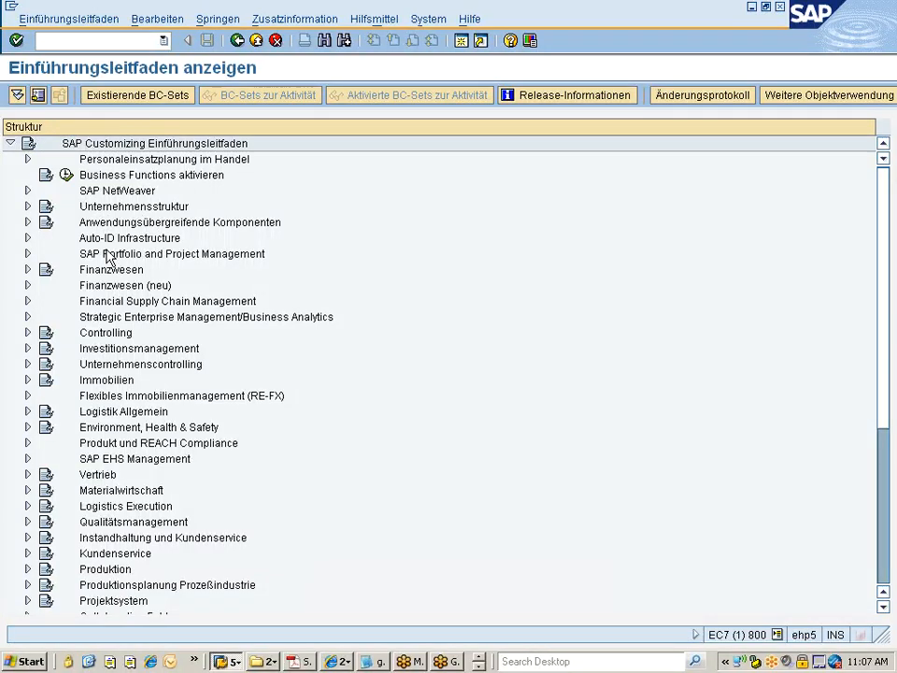
Step: Open company code data editing under Enterprise Structure > Definition > Financial Accounting > Edit, Copy, Delete, Check Company Code
left_click(124, 207)
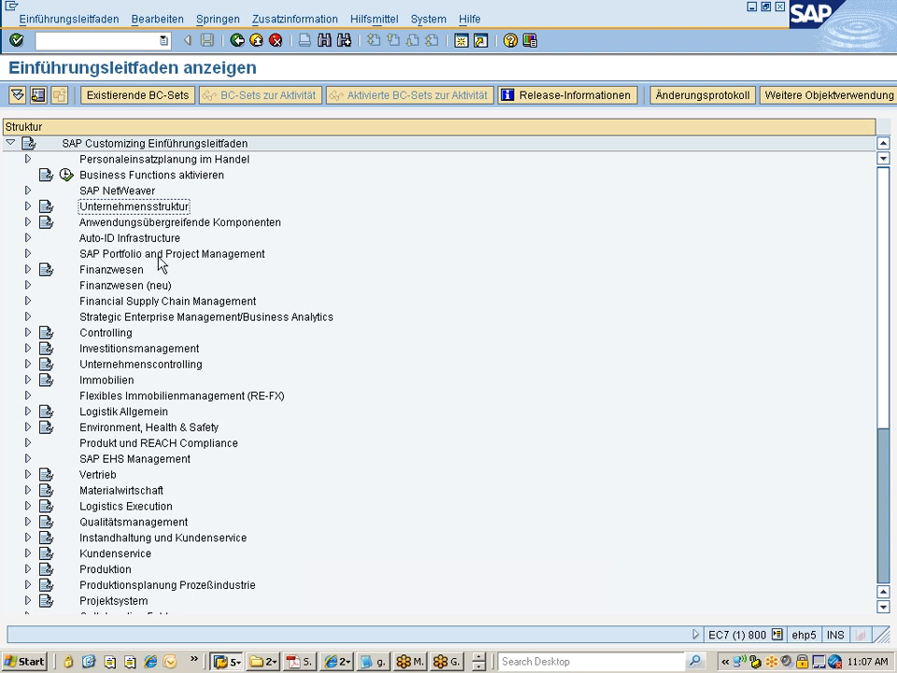
key("Right")
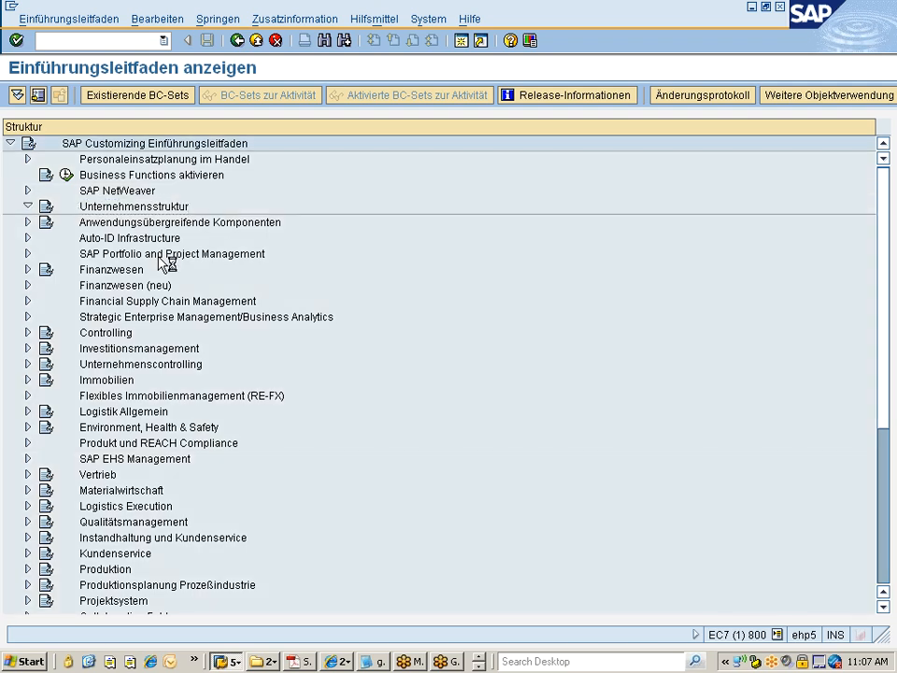
key("Down")
key("Down")
key("Right")
key("Down")
key("Right")
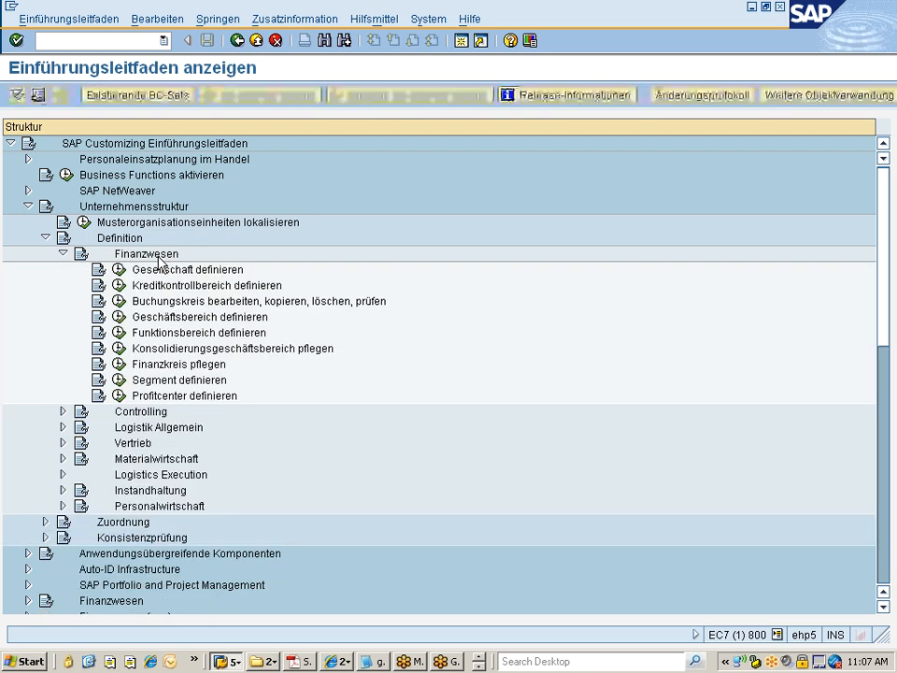
left_click(118, 301)
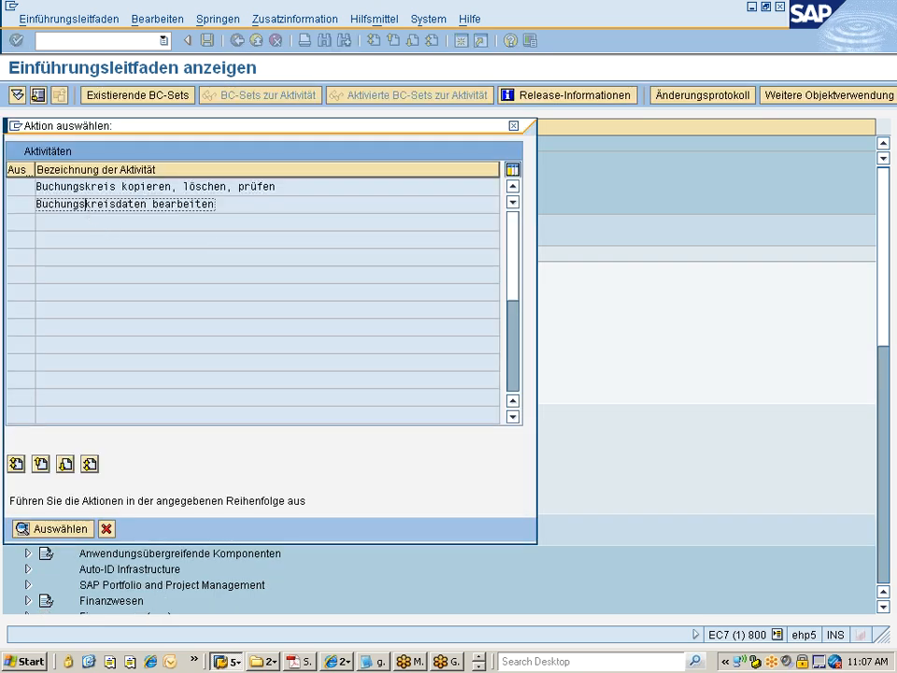
double_click(93, 206)
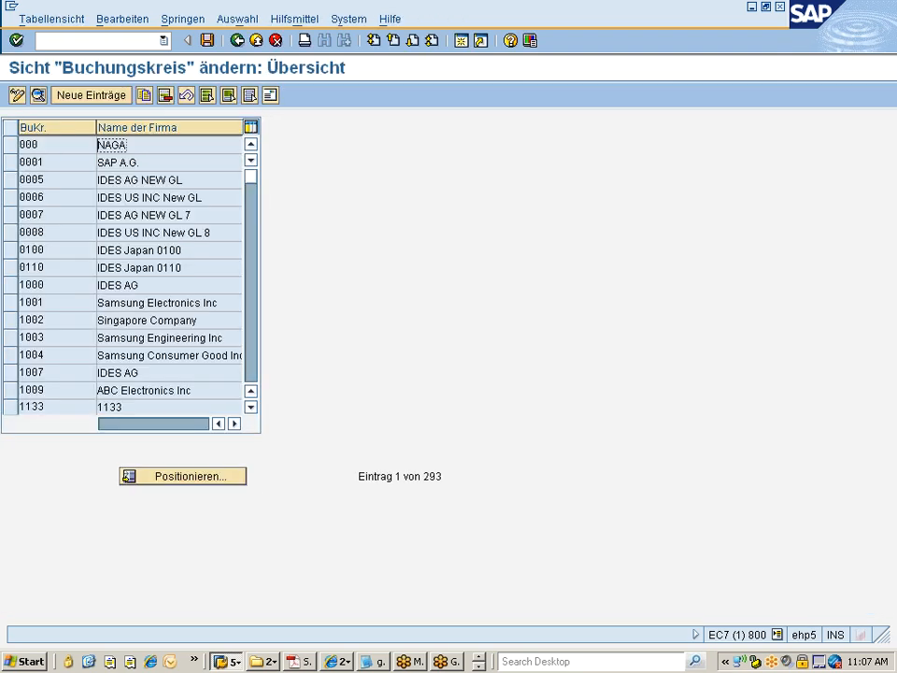
Step: Position the company code list on 7777 and open its detail view
left_click(186, 476)
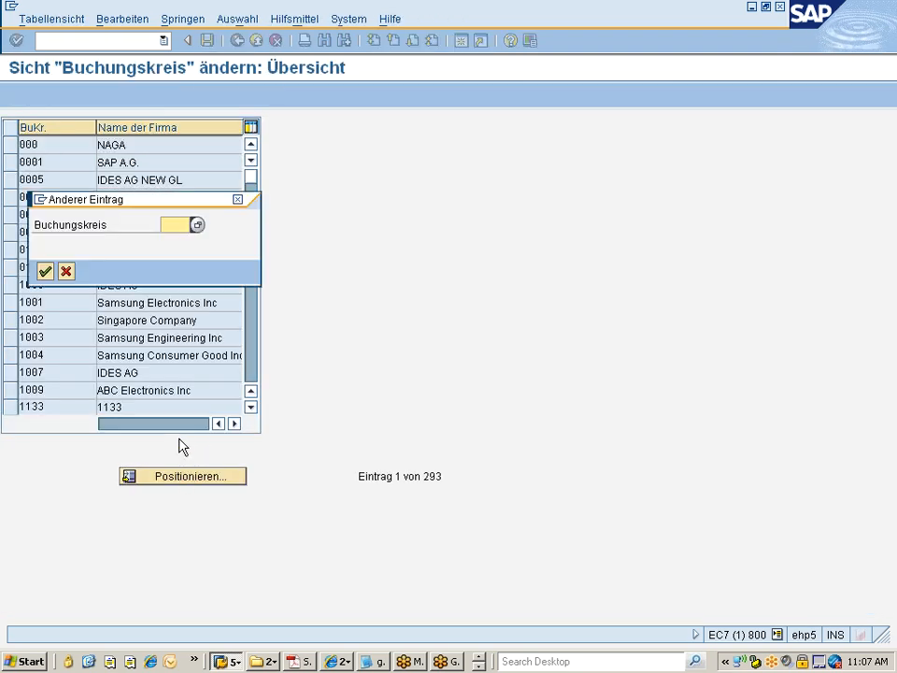
type("7777")
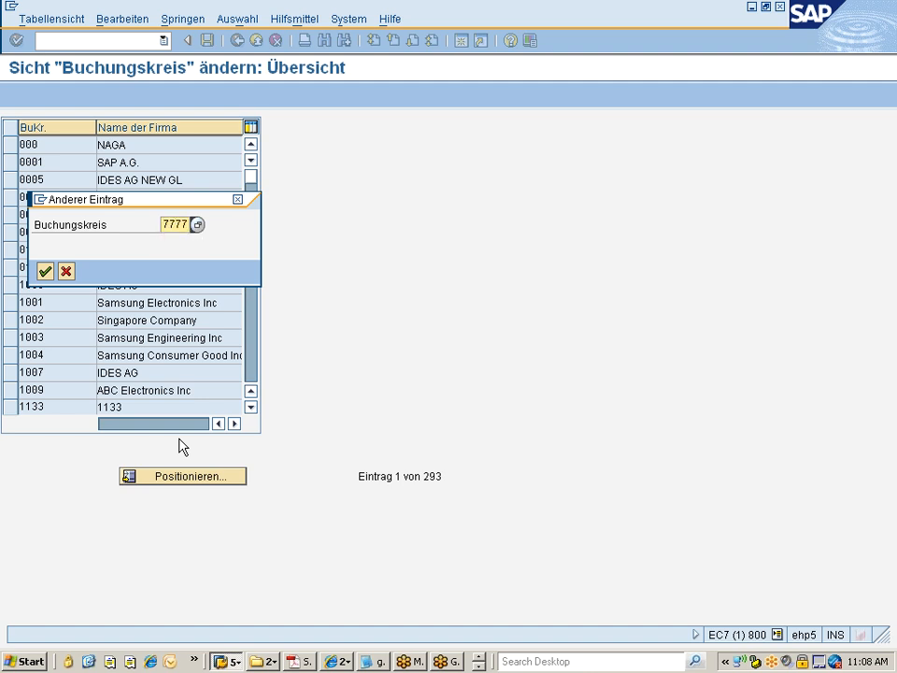
key("Return")
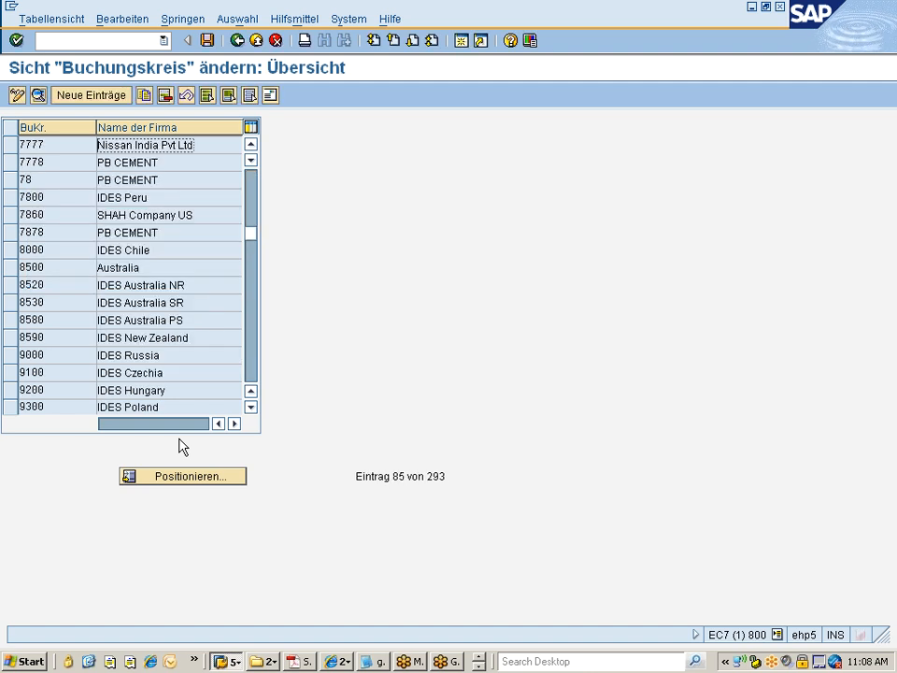
left_click(11, 144)
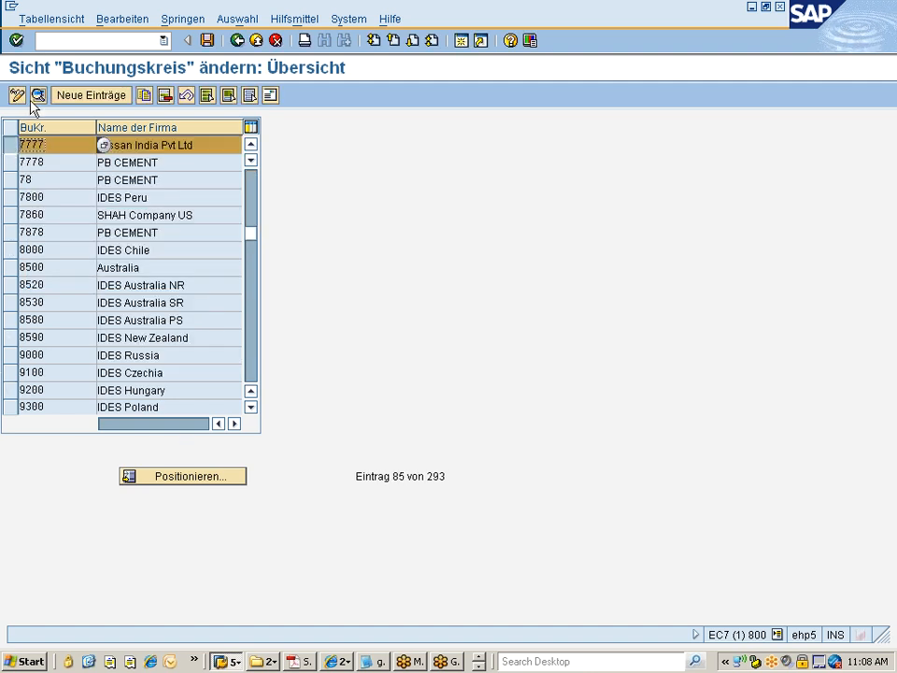
left_click(36, 95)
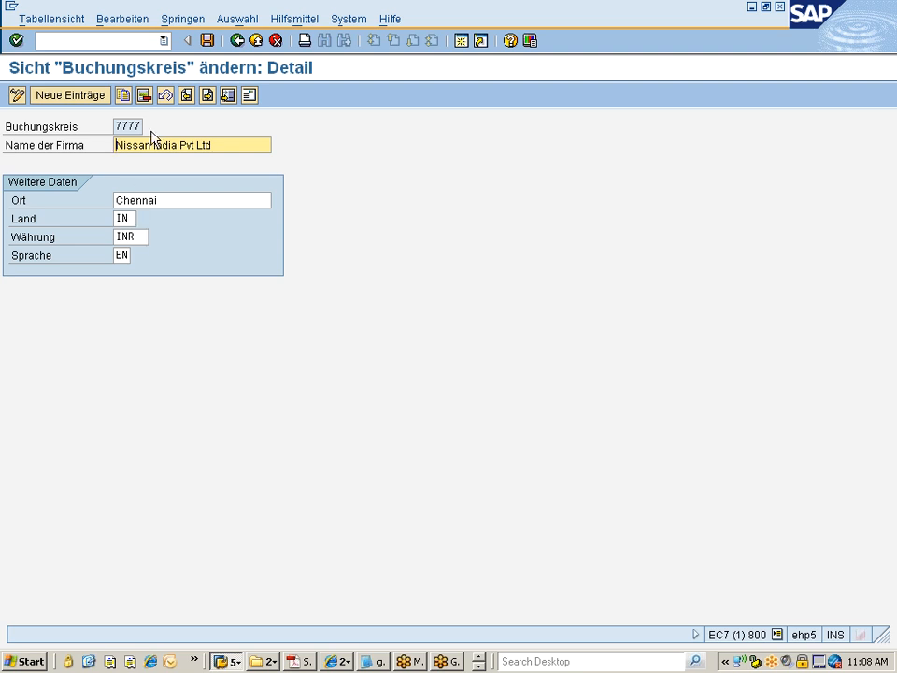
Step: Review the address of company code 7777, close it, and return to the overview
left_click(250, 97)
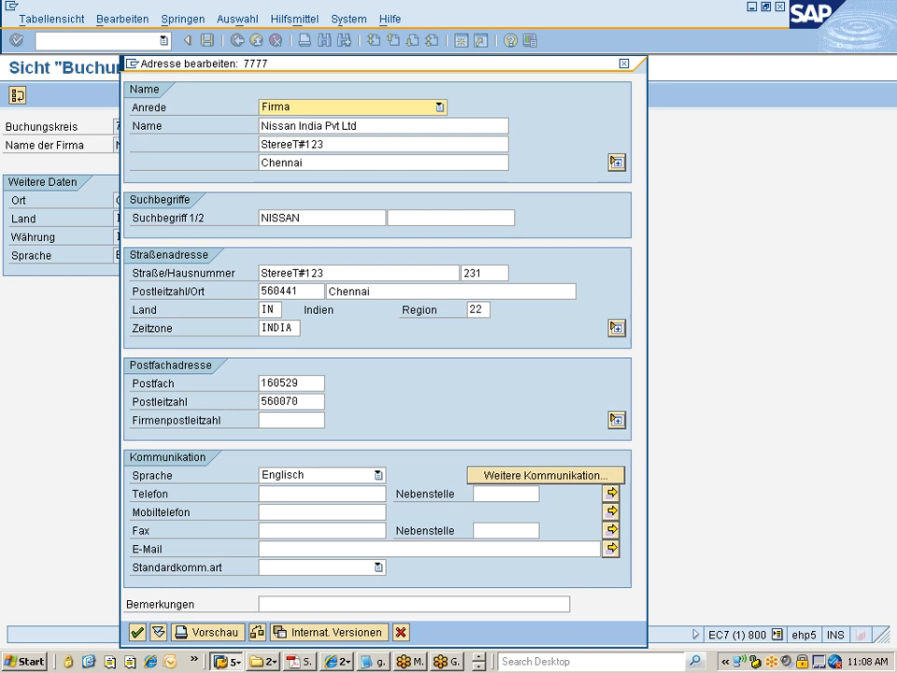
left_click(624, 65)
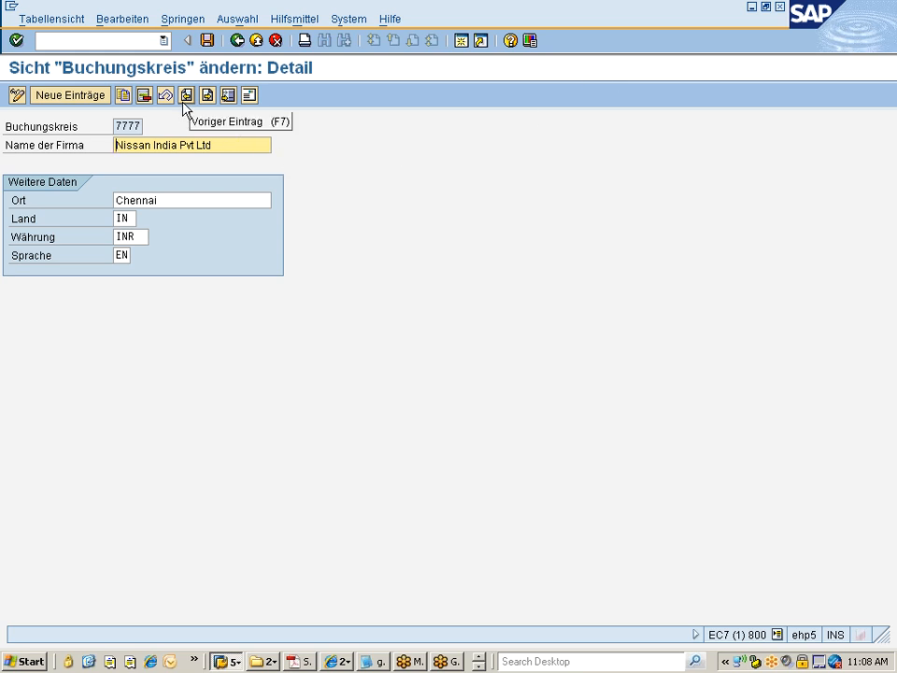
left_click(237, 41)
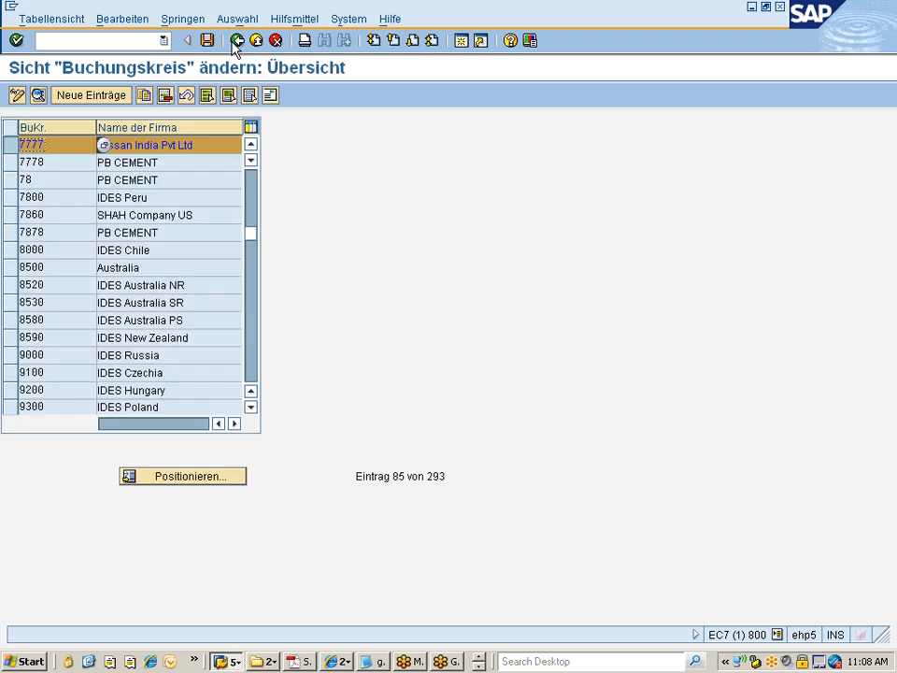